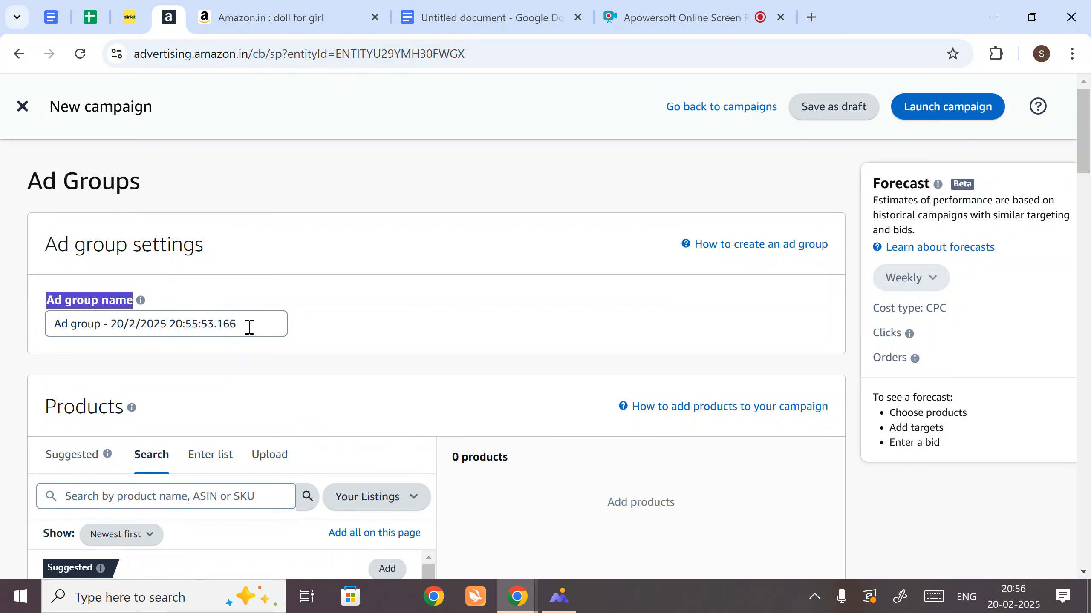
Rename the ad group as Doll in the ad group settings
{"action": "left_click_drag", "start_coordinate": [247, 324], "coordinate": [43, 324]}
{"action": "left_click", "coordinate": [2, 348]}
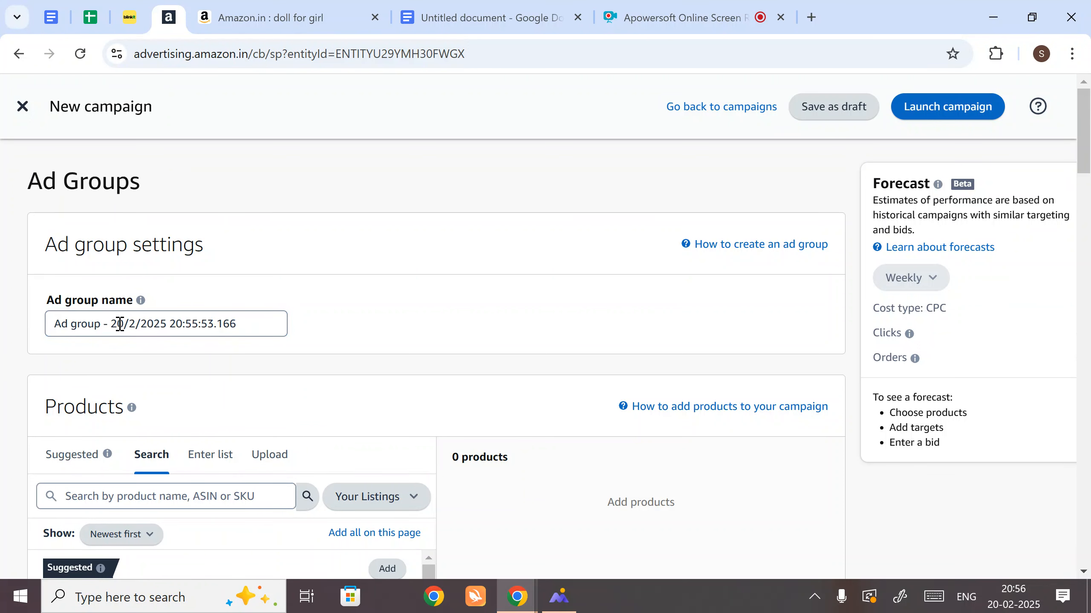
{"action": "scroll", "coordinate": [122, 324], "scroll_direction": "down", "scroll_amount": 2}
{"action": "scroll", "coordinate": [128, 322], "scroll_direction": "up", "scroll_amount": 2}
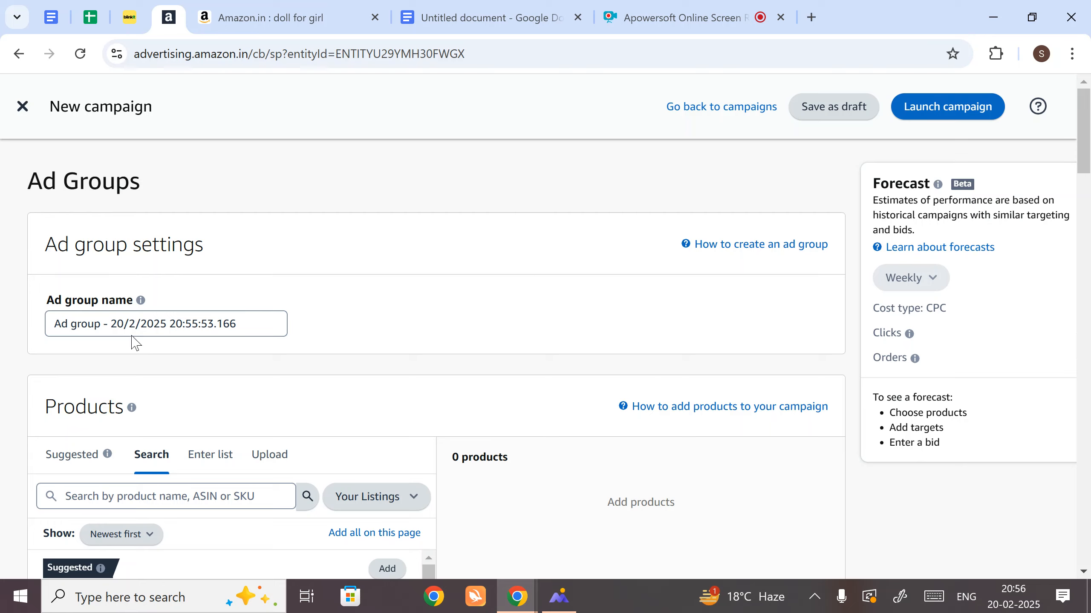
{"action": "scroll", "coordinate": [133, 335], "scroll_direction": "down", "scroll_amount": 2}
{"action": "left_click_drag", "start_coordinate": [259, 236], "coordinate": [20, 244]}
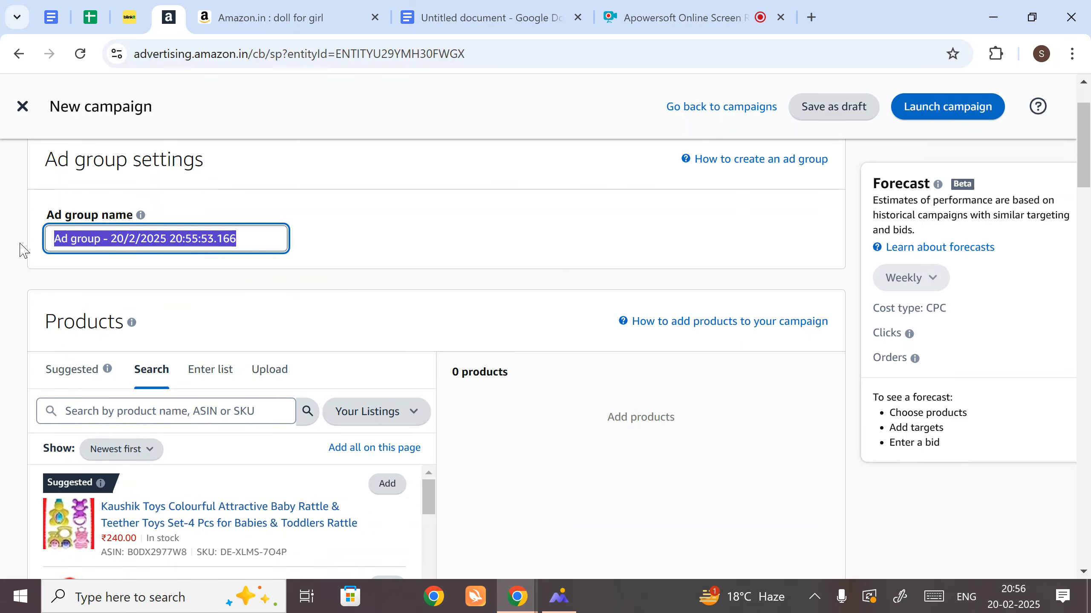
{"action": "type", "text": "Doll"}
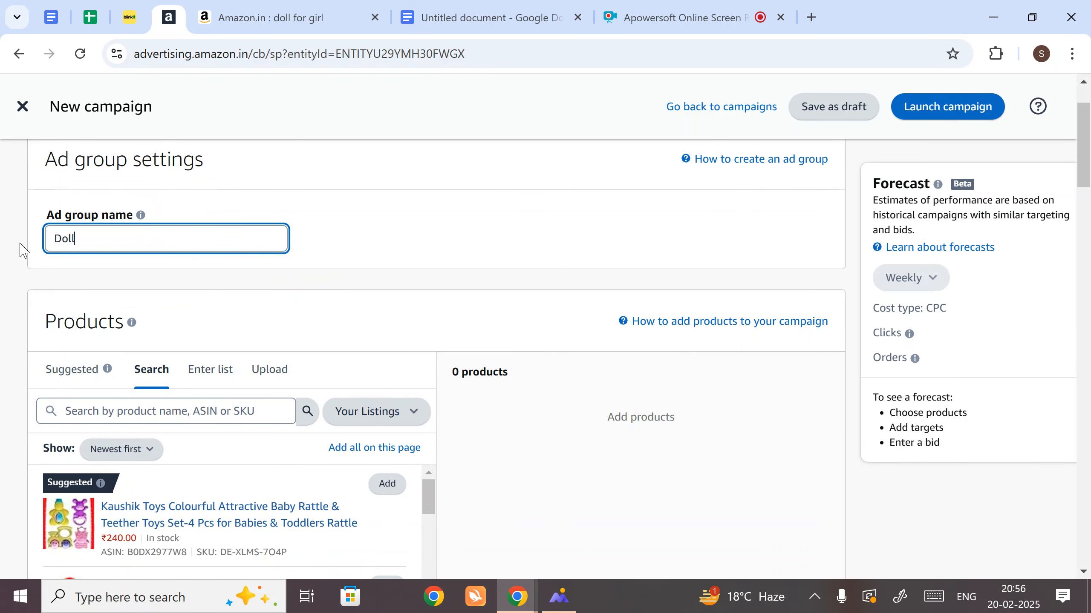
{"action": "left_click", "coordinate": [6, 277]}
{"action": "scroll", "coordinate": [6, 276], "scroll_direction": "down", "scroll_amount": 2}
{"action": "scroll", "coordinate": [6, 277], "scroll_direction": "up", "scroll_amount": 2}
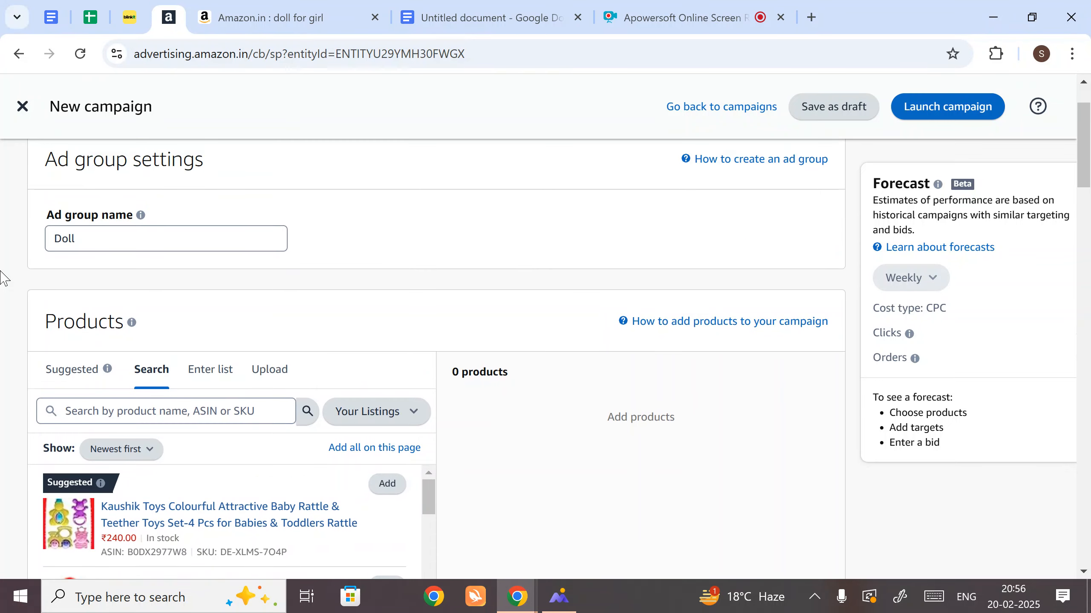
Add the KAUSHIK Princess Family Doll Couple Doll with Baby Doll Set to the ad group's products
{"action": "left_click_drag", "start_coordinate": [43, 323], "coordinate": [132, 337]}
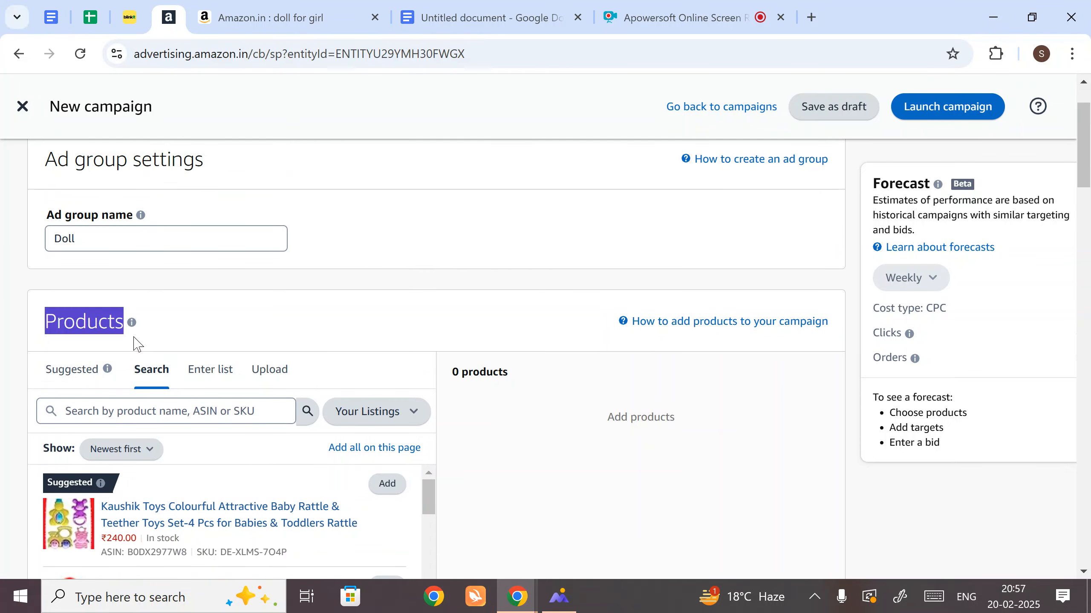
{"action": "scroll", "coordinate": [133, 336], "scroll_direction": "down", "scroll_amount": 4}
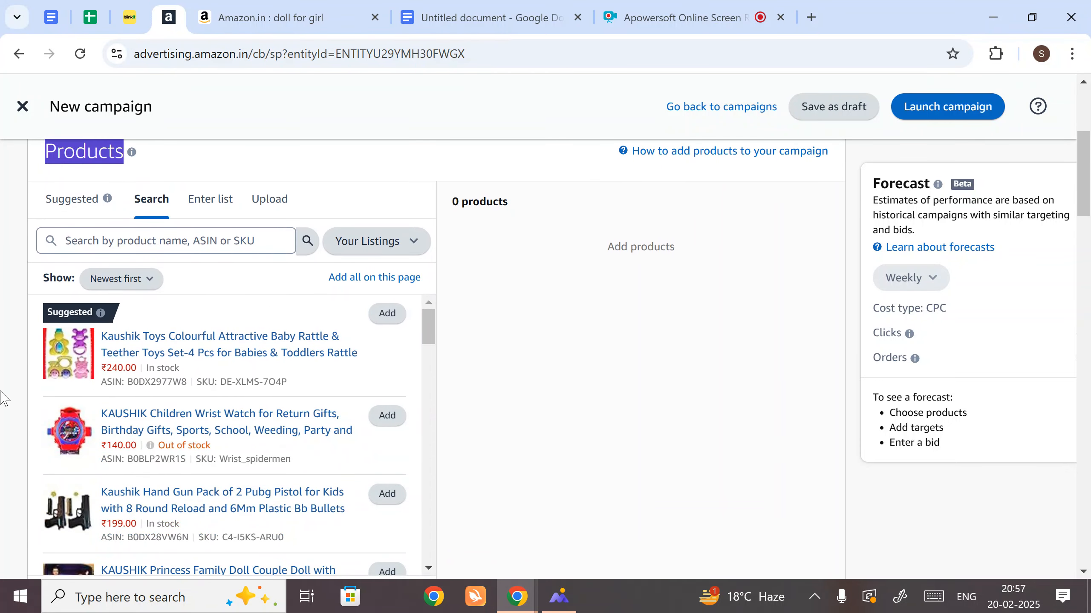
{"action": "scroll", "coordinate": [653, 425], "scroll_direction": "down", "scroll_amount": 2}
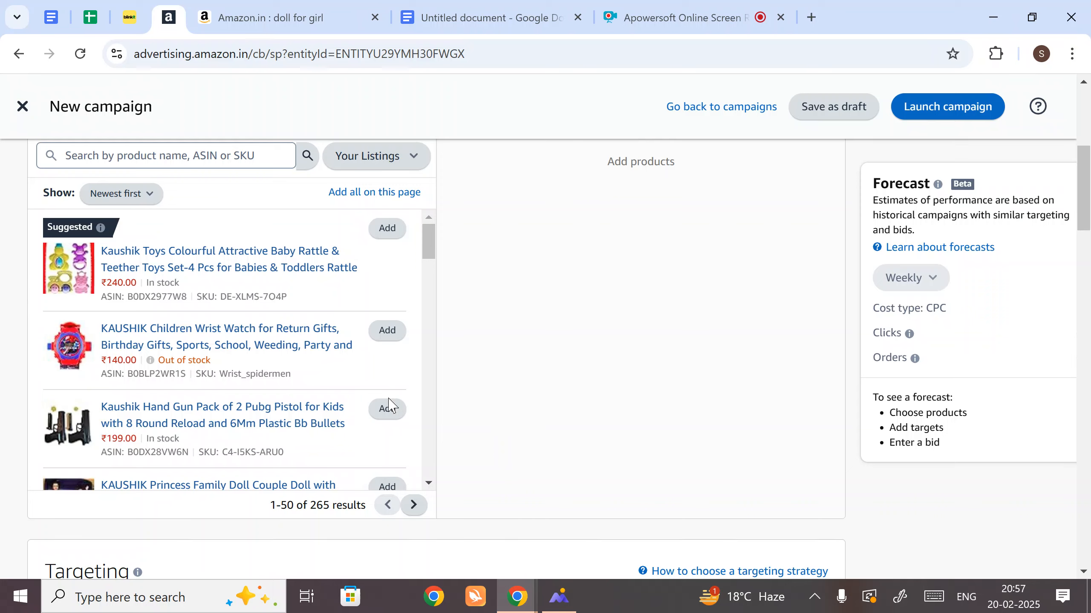
{"action": "scroll", "coordinate": [388, 406], "scroll_direction": "down", "scroll_amount": 4}
{"action": "left_click", "coordinate": [380, 316]}
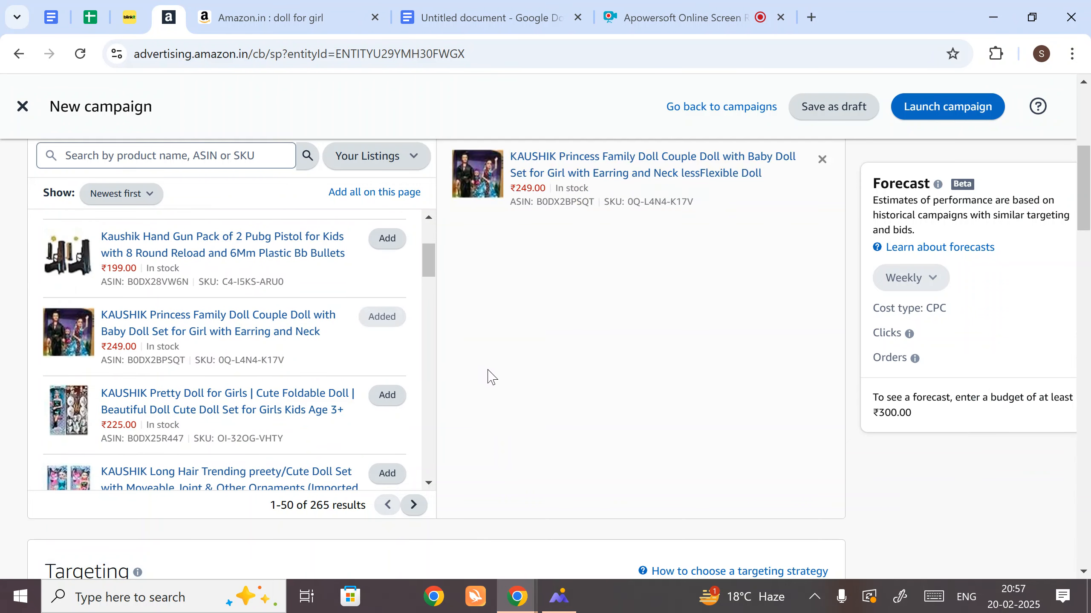
Add the KAUSHIK Long Hair Trending doll set to the ad group's products, and remove it again
{"action": "scroll", "coordinate": [489, 376], "scroll_direction": "up", "scroll_amount": 2}
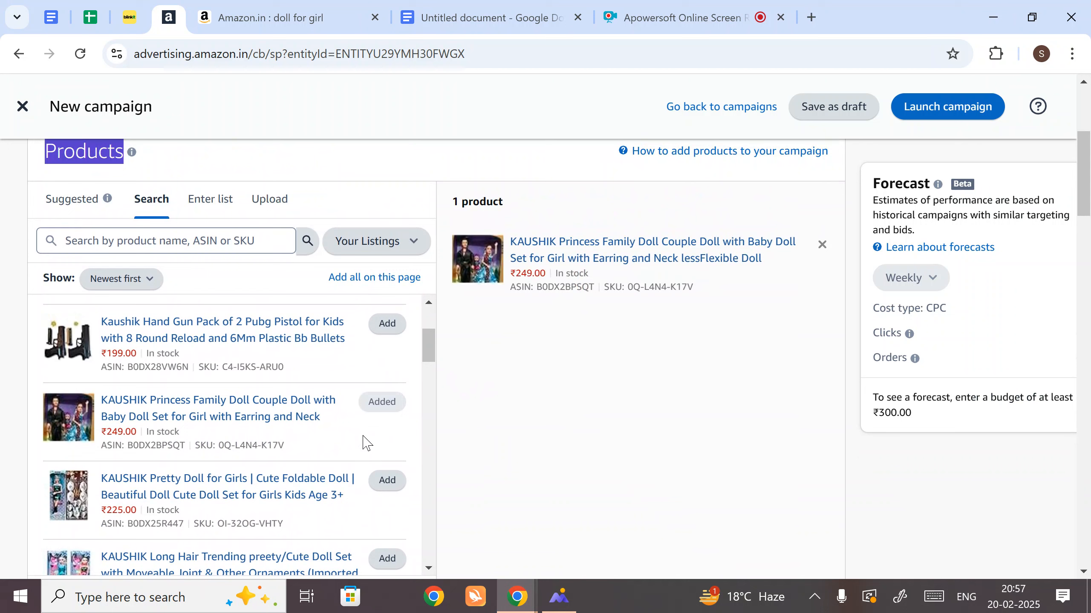
{"action": "scroll", "coordinate": [384, 451], "scroll_direction": "down", "scroll_amount": 2}
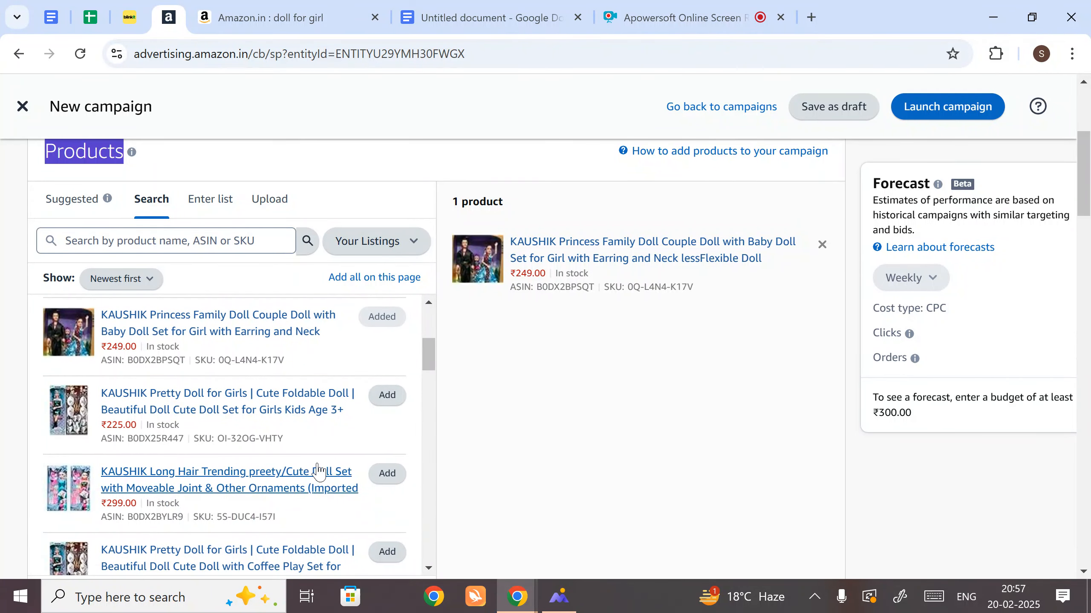
{"action": "scroll", "coordinate": [338, 432], "scroll_direction": "down", "scroll_amount": 2}
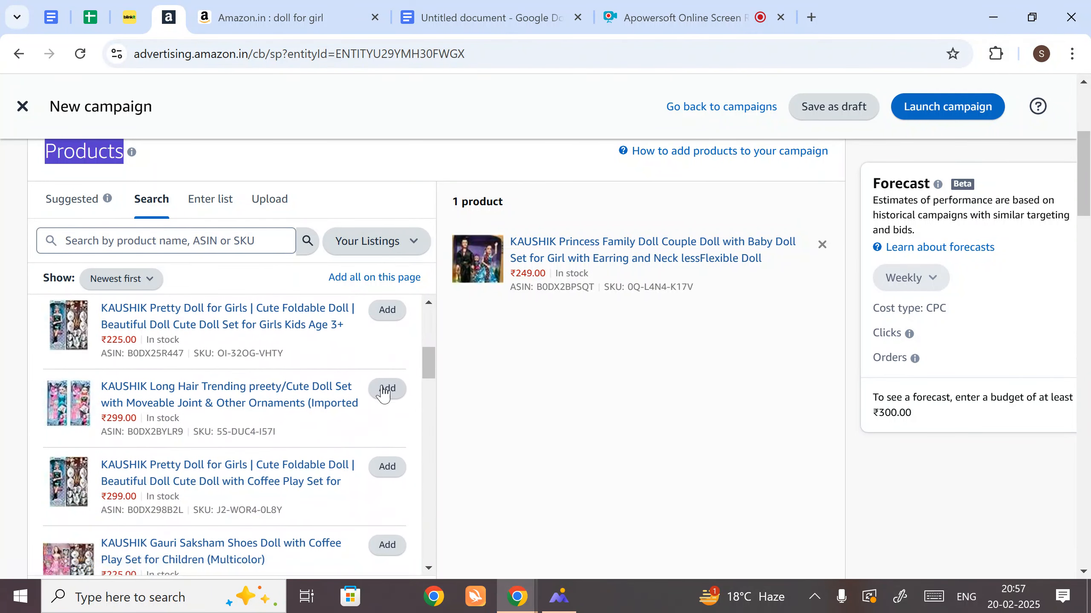
{"action": "left_click", "coordinate": [387, 388]}
{"action": "left_click", "coordinate": [821, 325]}
{"action": "scroll", "coordinate": [378, 426], "scroll_direction": "up", "scroll_amount": 4}
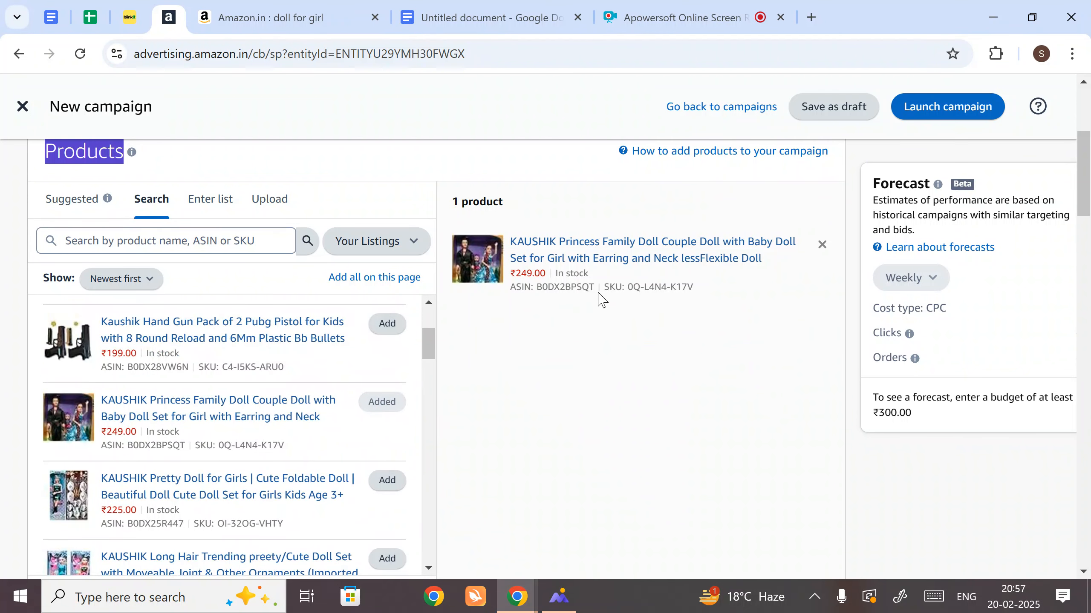
Look at the option for adding products from a list of ASINs, and return to the product search
{"action": "double_click", "coordinate": [570, 287]}
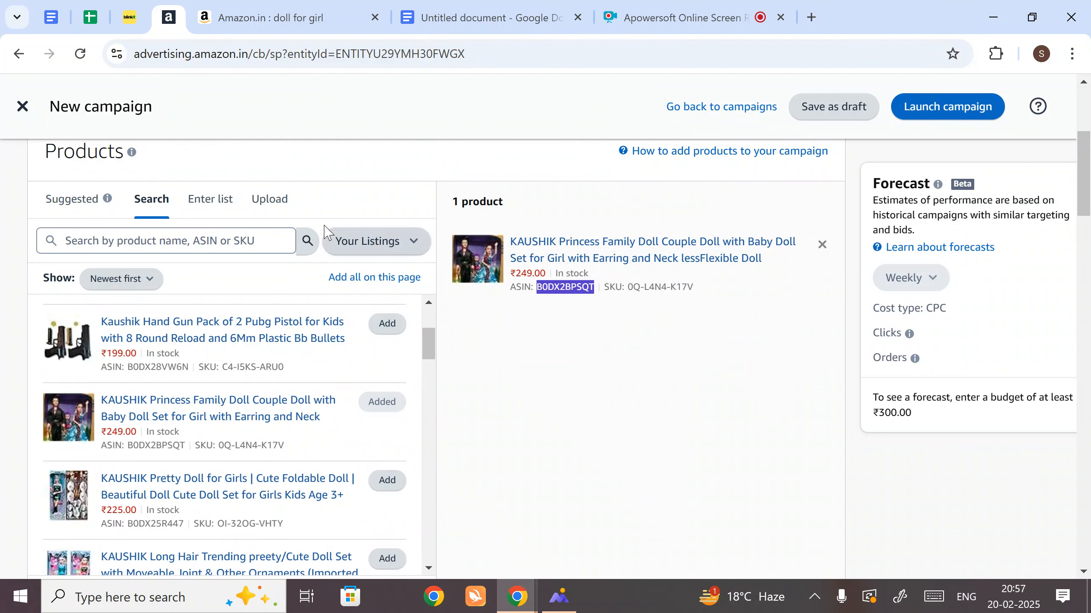
{"action": "left_click", "coordinate": [218, 202]}
{"action": "left_click", "coordinate": [192, 254]}
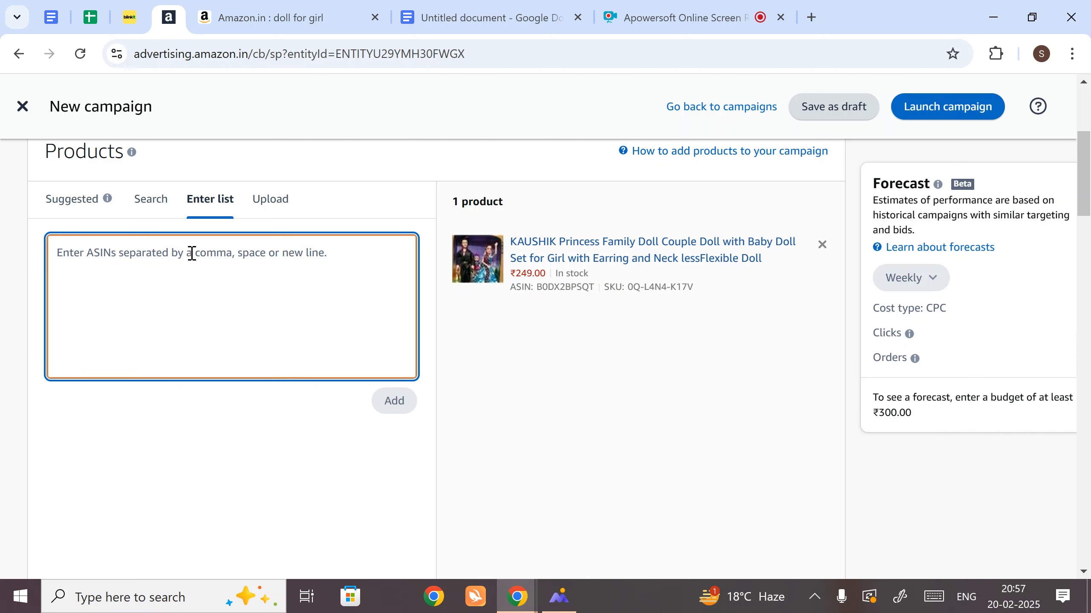
{"action": "left_click", "coordinate": [151, 199]}
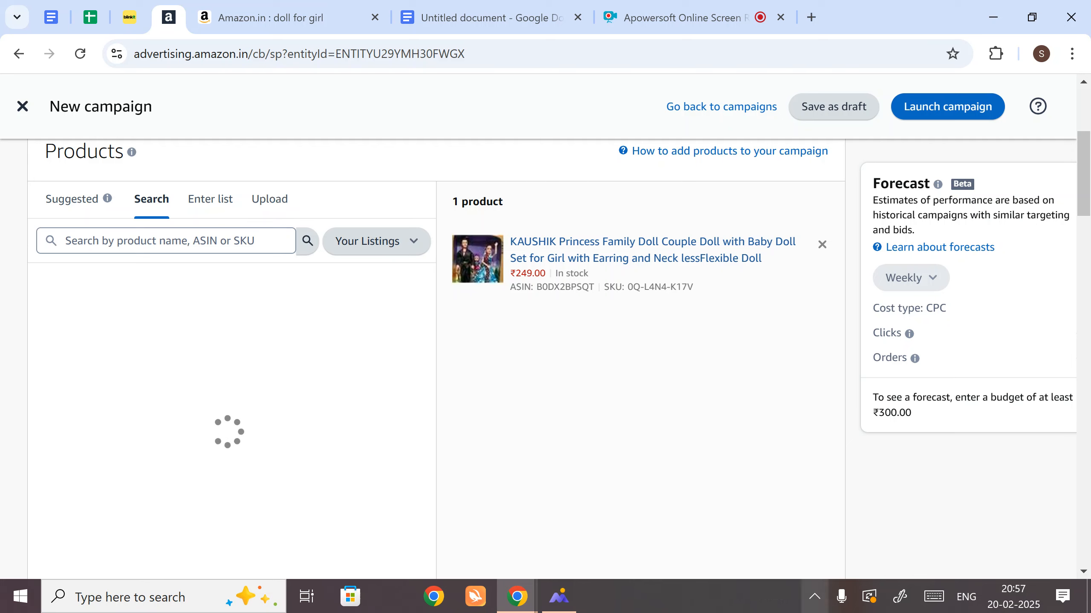
Switch the ad group to manual targeting, and review the keyword and product targeting options
{"action": "scroll", "coordinate": [459, 415], "scroll_direction": "down", "scroll_amount": 5}
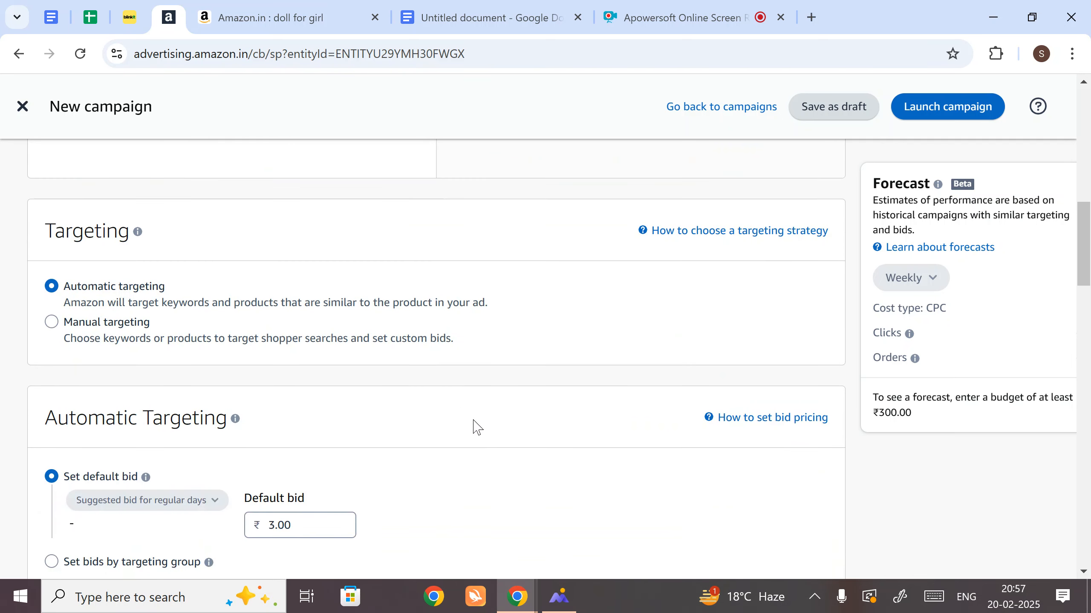
{"action": "scroll", "coordinate": [473, 420], "scroll_direction": "up", "scroll_amount": 4}
{"action": "scroll", "coordinate": [360, 441], "scroll_direction": "down", "scroll_amount": 8}
{"action": "scroll", "coordinate": [88, 322], "scroll_direction": "down", "scroll_amount": 2}
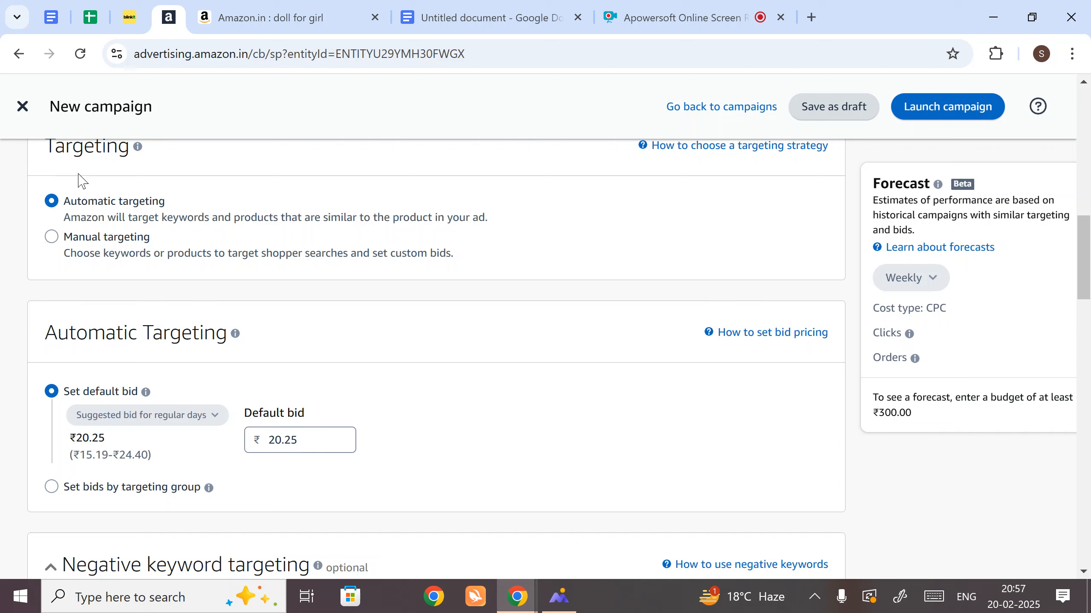
{"action": "left_click", "coordinate": [56, 241]}
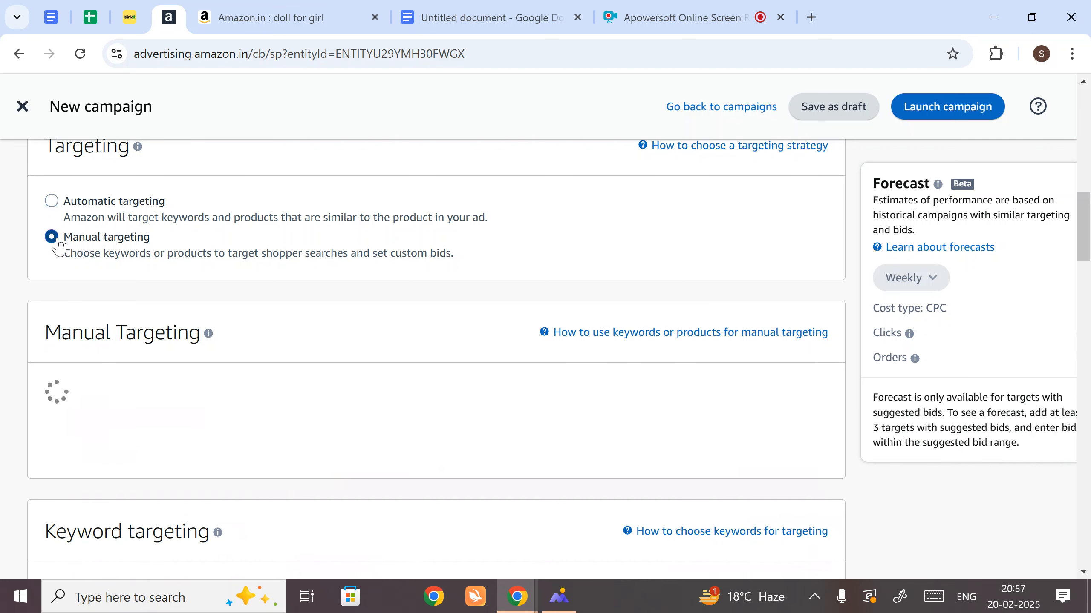
{"action": "scroll", "coordinate": [146, 331], "scroll_direction": "down", "scroll_amount": 2}
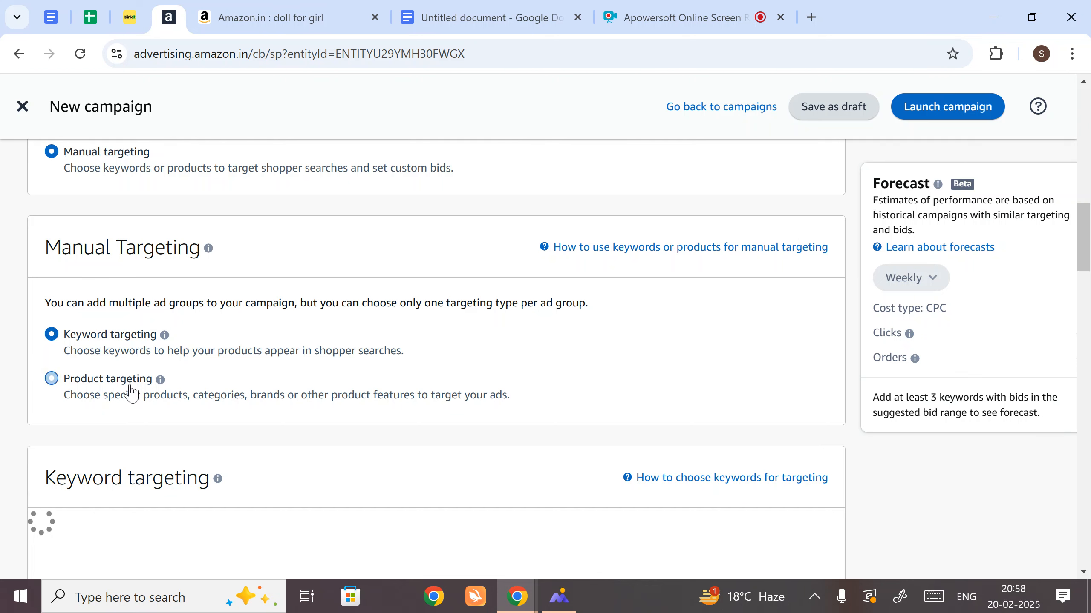
{"action": "scroll", "coordinate": [241, 364], "scroll_direction": "down", "scroll_amount": 4}
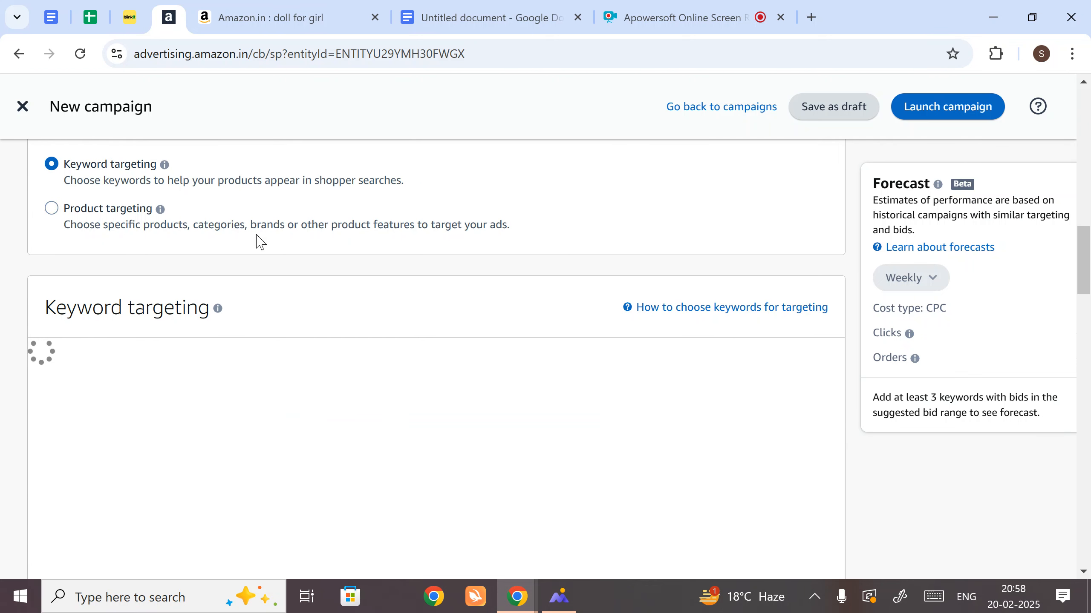
{"action": "scroll", "coordinate": [256, 241], "scroll_direction": "up", "scroll_amount": 2}
{"action": "scroll", "coordinate": [257, 307], "scroll_direction": "up", "scroll_amount": 2}
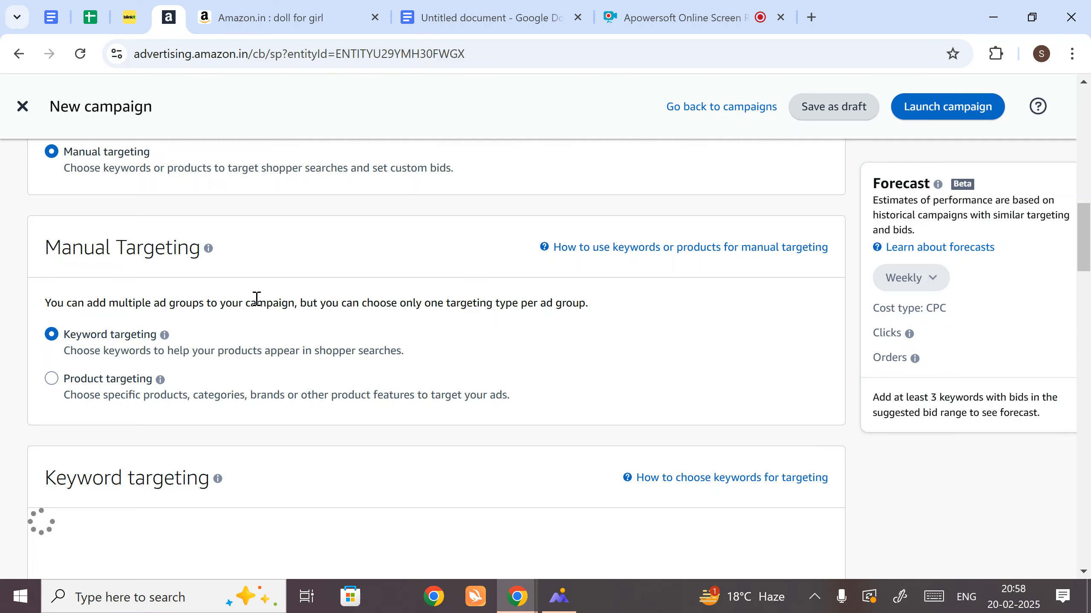
{"action": "scroll", "coordinate": [242, 415], "scroll_direction": "down", "scroll_amount": 2}
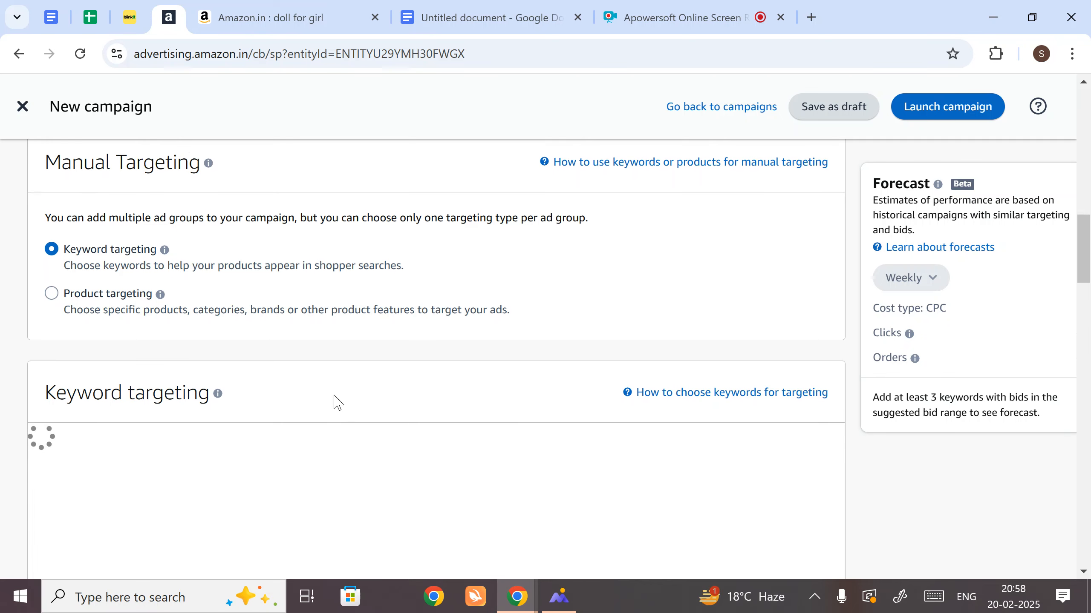
{"action": "scroll", "coordinate": [337, 363], "scroll_direction": "down", "scroll_amount": 2}
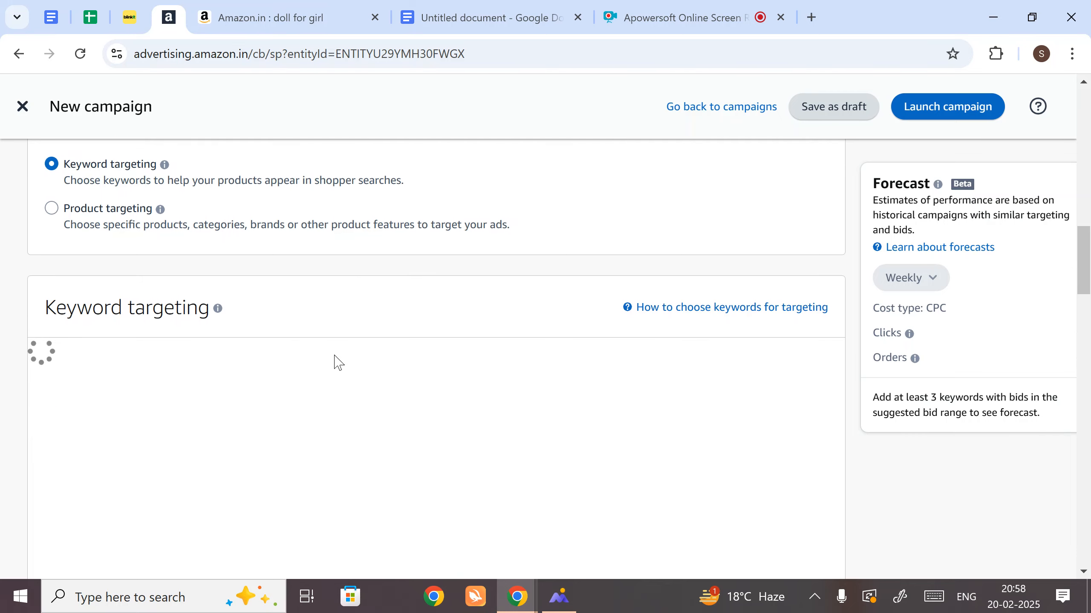
Switch to the Google Docs notes and read the Exact Match section, highlighting its example keyword "Doll for girl"
{"action": "left_click", "coordinate": [447, 18]}
{"action": "scroll", "coordinate": [515, 302], "scroll_direction": "down", "scroll_amount": 4}
{"action": "scroll", "coordinate": [419, 295], "scroll_direction": "up", "scroll_amount": 2}
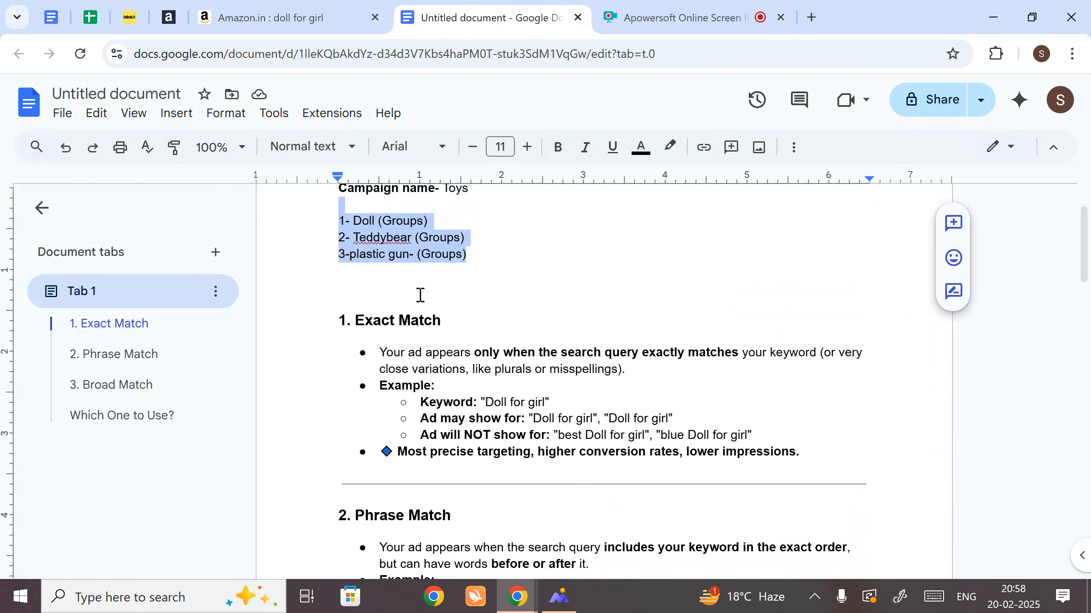
{"action": "scroll", "coordinate": [420, 295], "scroll_direction": "down", "scroll_amount": 2}
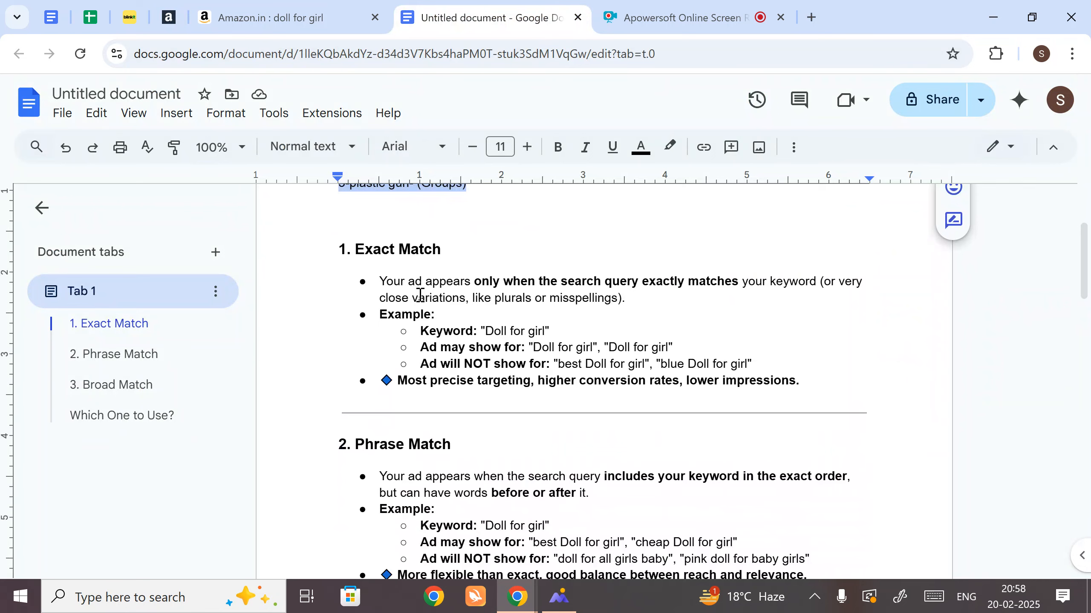
{"action": "scroll", "coordinate": [451, 421], "scroll_direction": "down", "scroll_amount": 6}
{"action": "scroll", "coordinate": [425, 412], "scroll_direction": "up", "scroll_amount": 6}
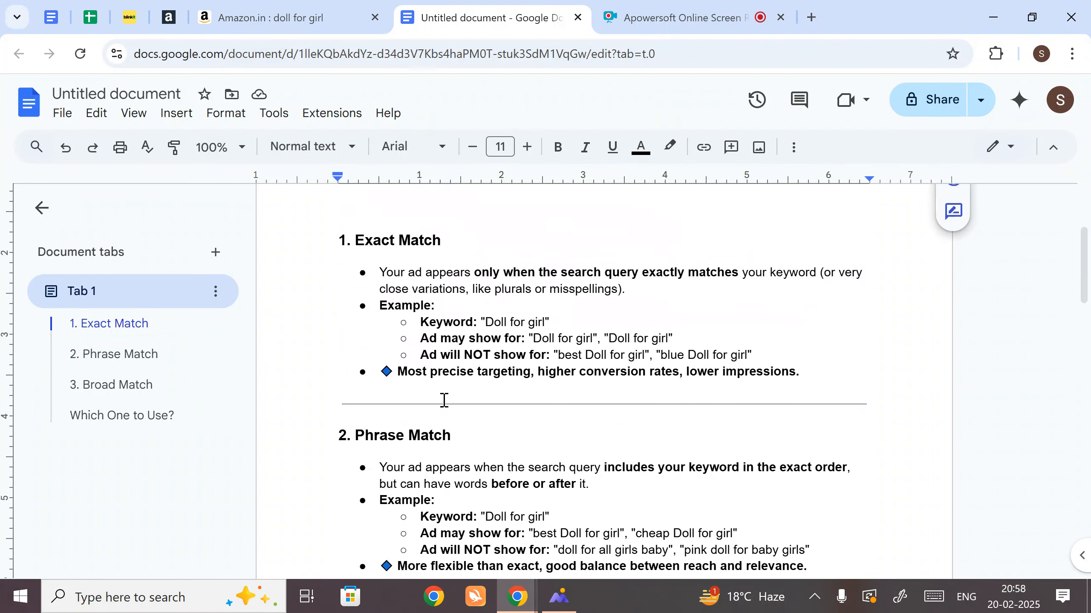
{"action": "scroll", "coordinate": [444, 400], "scroll_direction": "up", "scroll_amount": 1}
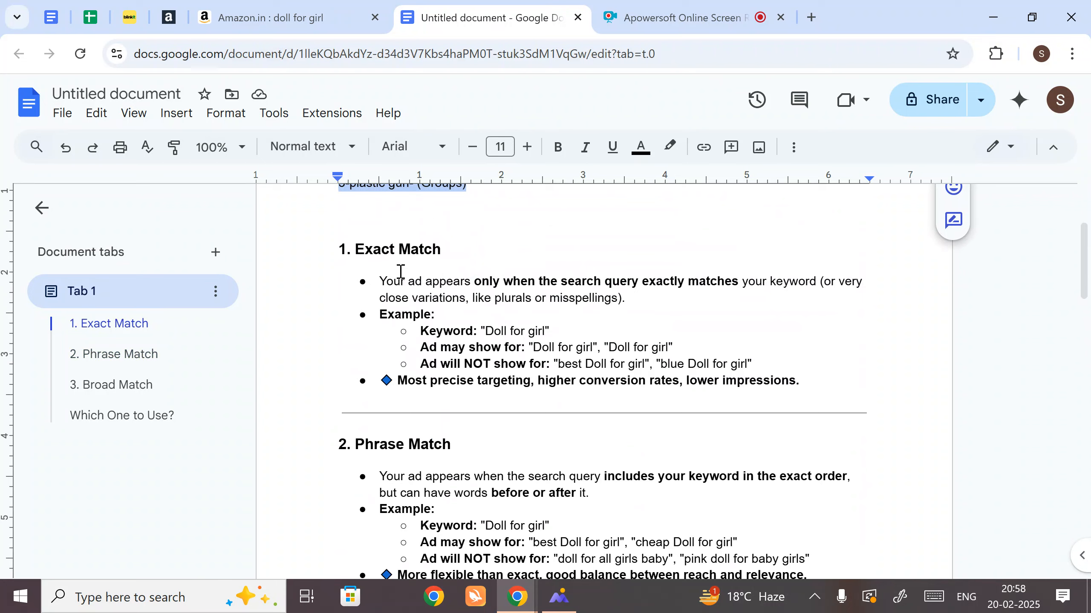
{"action": "left_click_drag", "start_coordinate": [420, 330], "coordinate": [554, 331]}
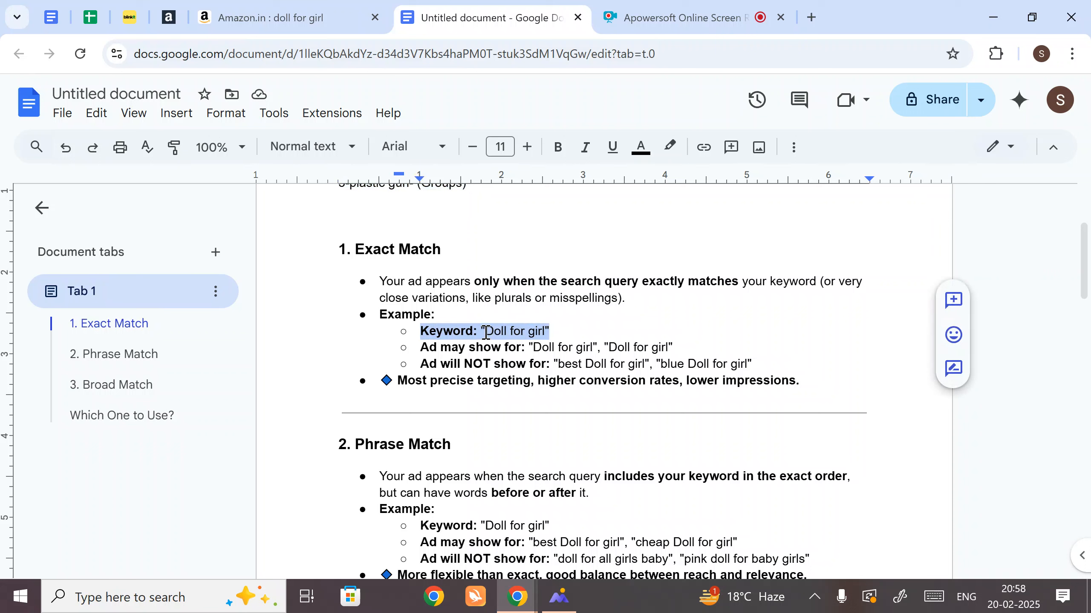
{"action": "left_click_drag", "start_coordinate": [485, 333], "coordinate": [547, 333]}
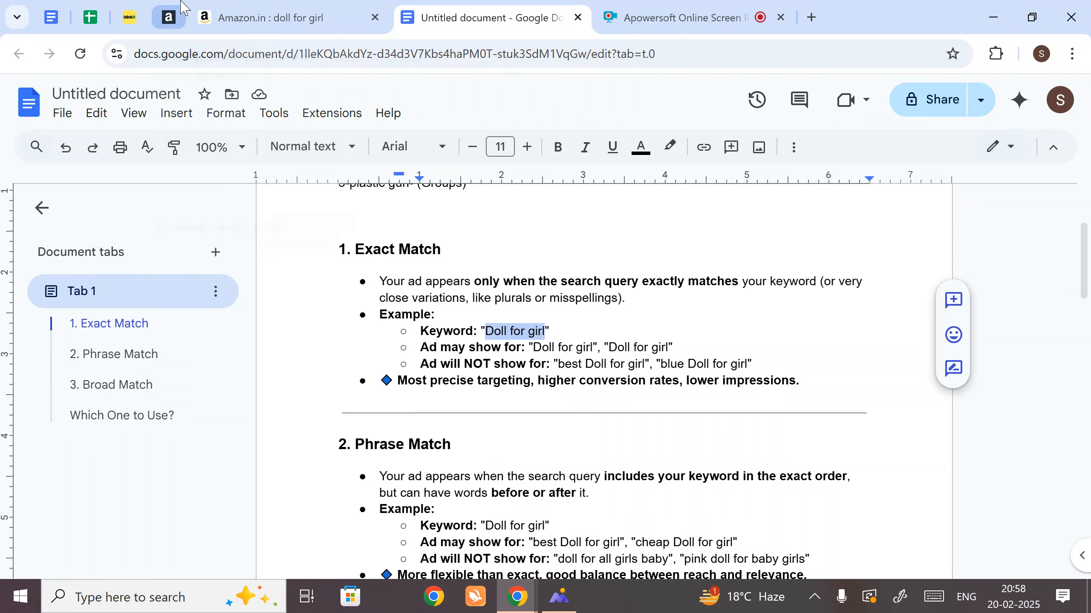
Return to the Amazon Ads campaign and examine the keyword targeting section with its broad, phrase and exact match filters
{"action": "left_click", "coordinate": [169, 17]}
{"action": "scroll", "coordinate": [254, 344], "scroll_direction": "down", "scroll_amount": 5}
{"action": "scroll", "coordinate": [240, 369], "scroll_direction": "up", "scroll_amount": 4}
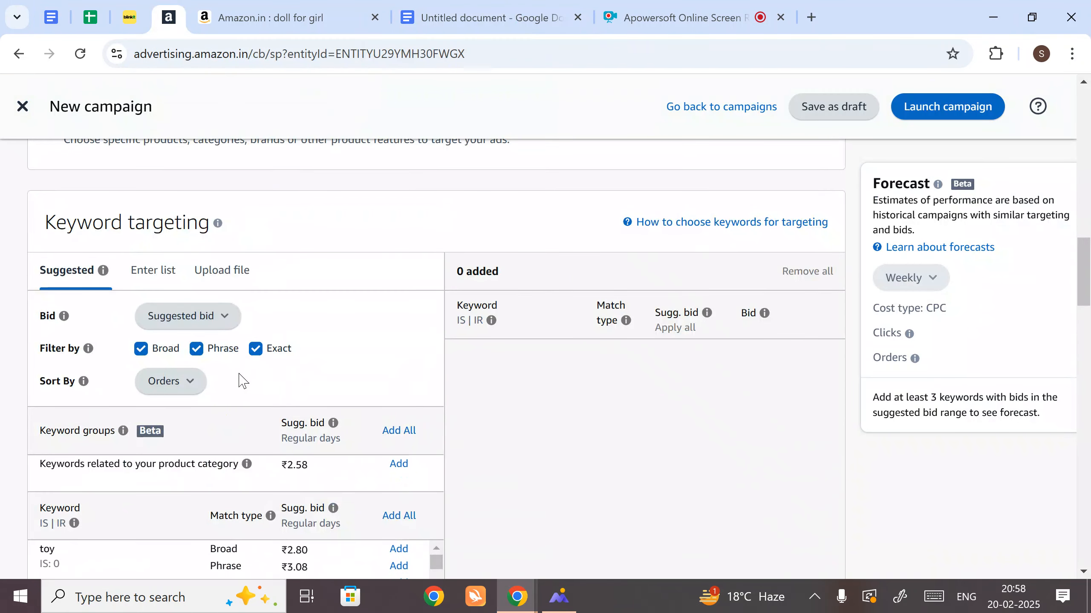
View the Amazon.in search results for "doll for girl", and return to the Google Docs notes at the Phrase Match section
{"action": "left_click", "coordinate": [442, 9]}
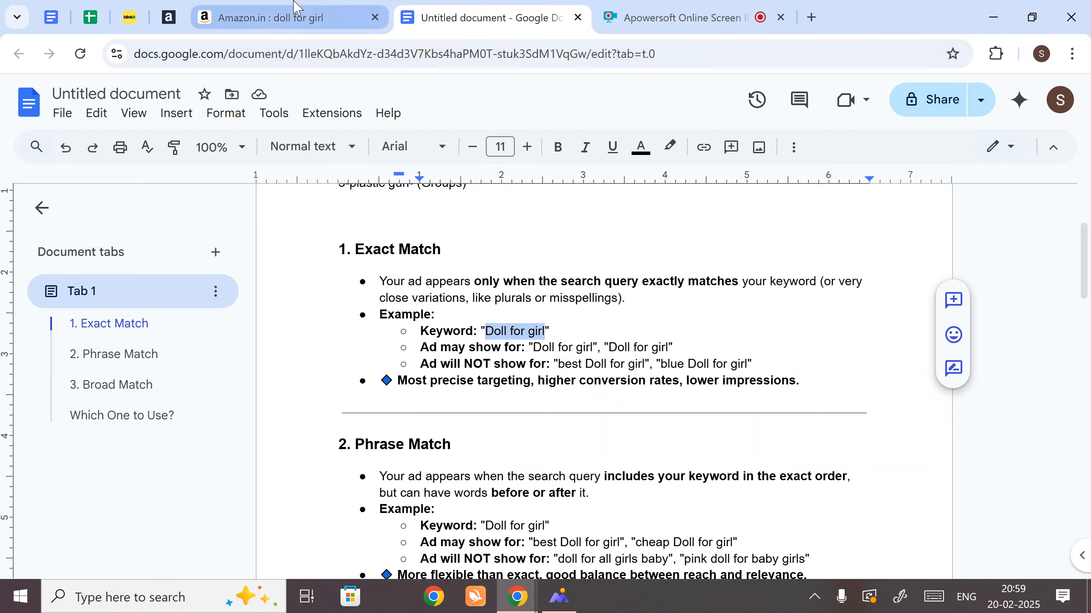
{"action": "left_click", "coordinate": [297, 14]}
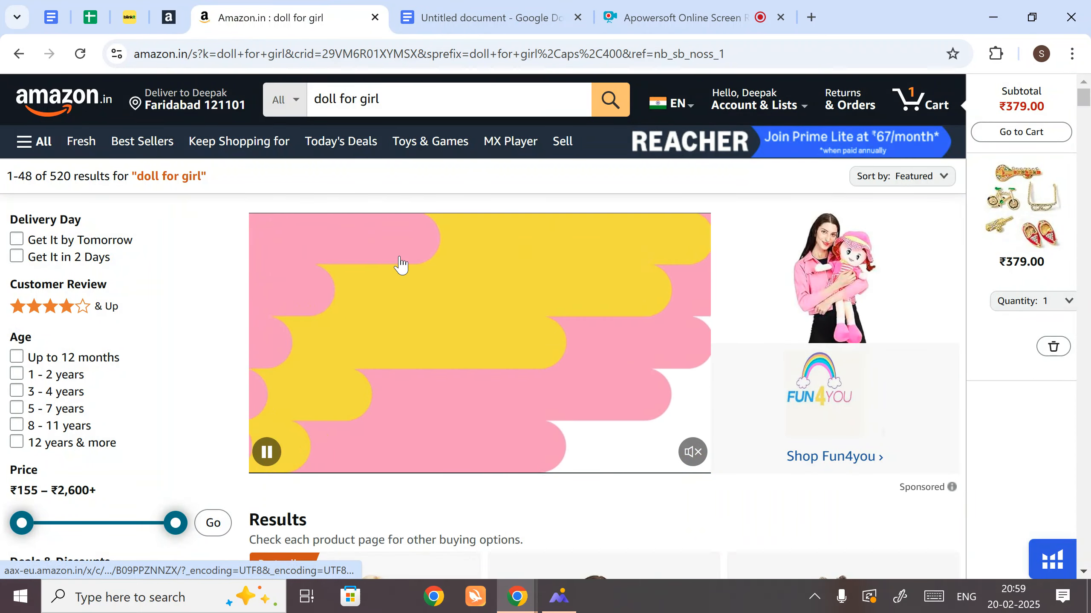
{"action": "left_click", "coordinate": [461, 6]}
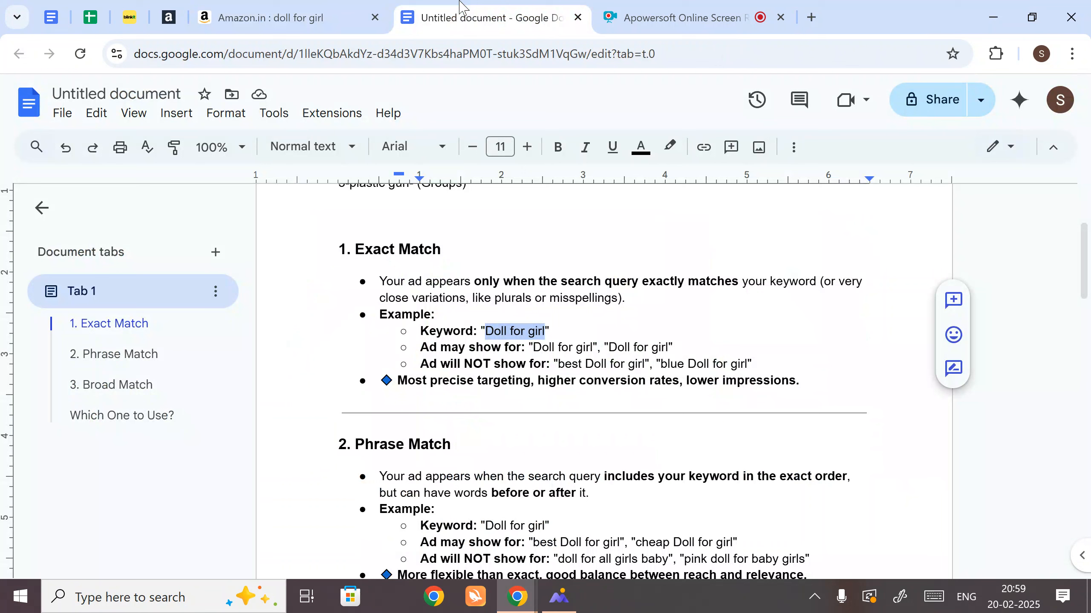
{"action": "scroll", "coordinate": [468, 292], "scroll_direction": "down", "scroll_amount": 2}
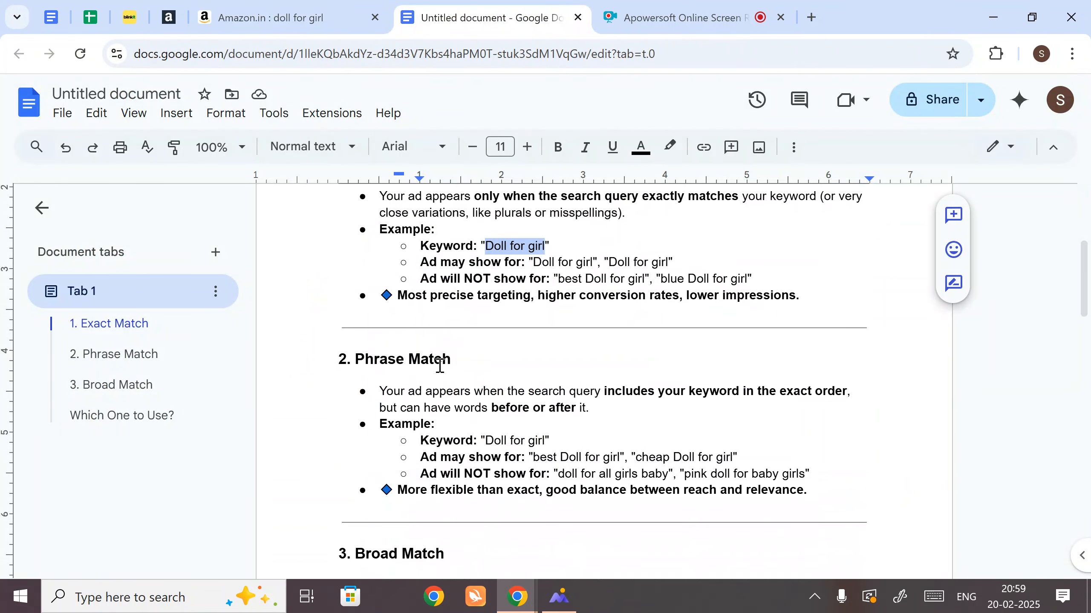
Read the Phrase Match section, highlighting the keyword "Doll for girl" and the added word "best" in its matching search example
{"action": "scroll", "coordinate": [440, 366], "scroll_direction": "up", "scroll_amount": 2}
{"action": "scroll", "coordinate": [458, 339], "scroll_direction": "down", "scroll_amount": 2}
{"action": "scroll", "coordinate": [518, 373], "scroll_direction": "down", "scroll_amount": 2}
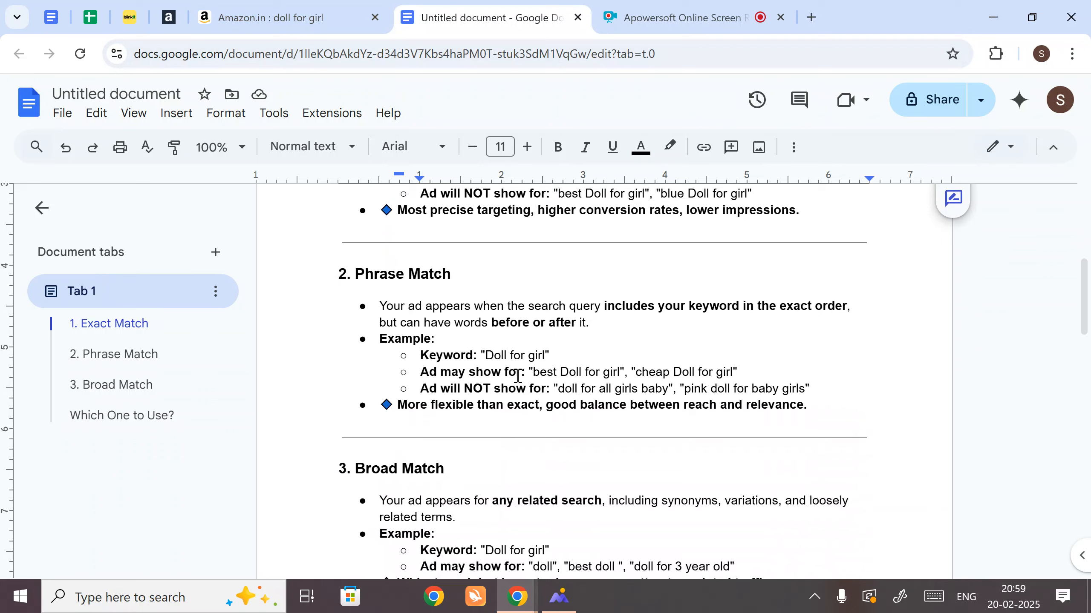
{"action": "left_click_drag", "start_coordinate": [485, 355], "coordinate": [546, 356]}
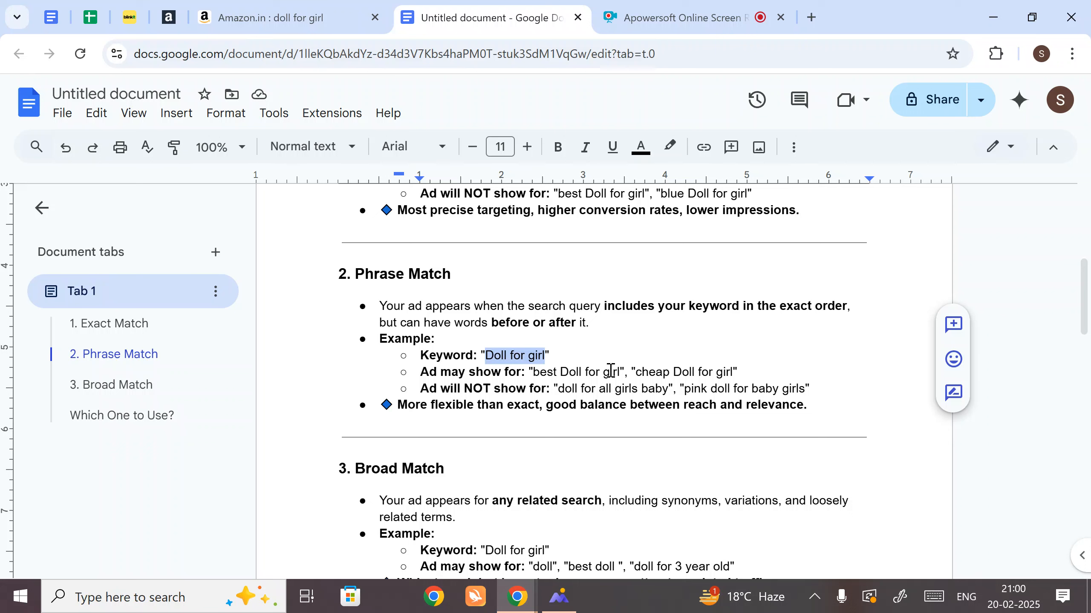
{"action": "left_click_drag", "start_coordinate": [622, 372], "coordinate": [621, 376]}
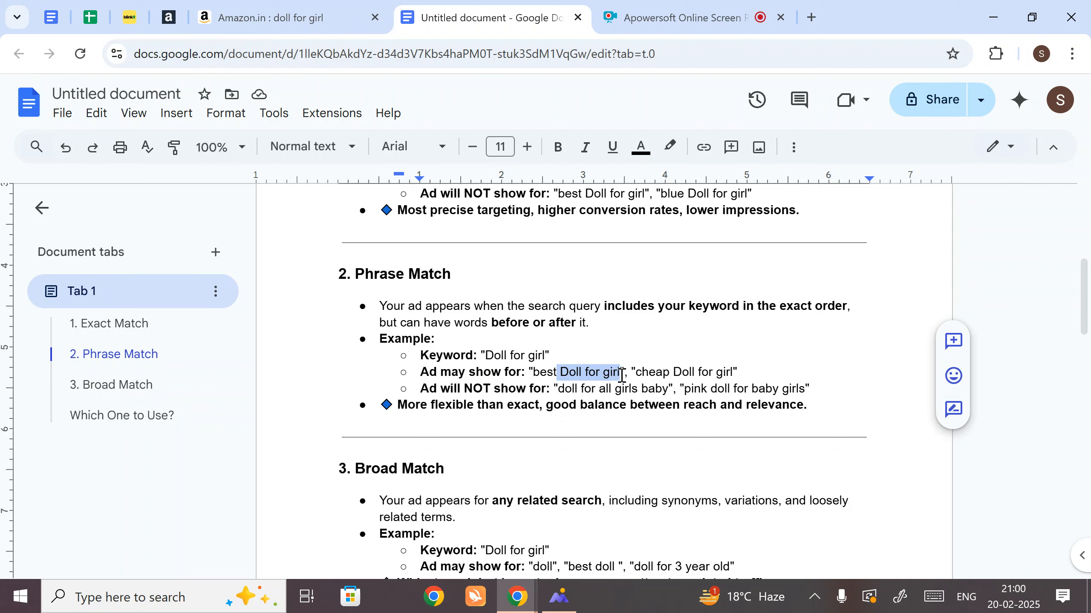
{"action": "double_click", "coordinate": [550, 380]}
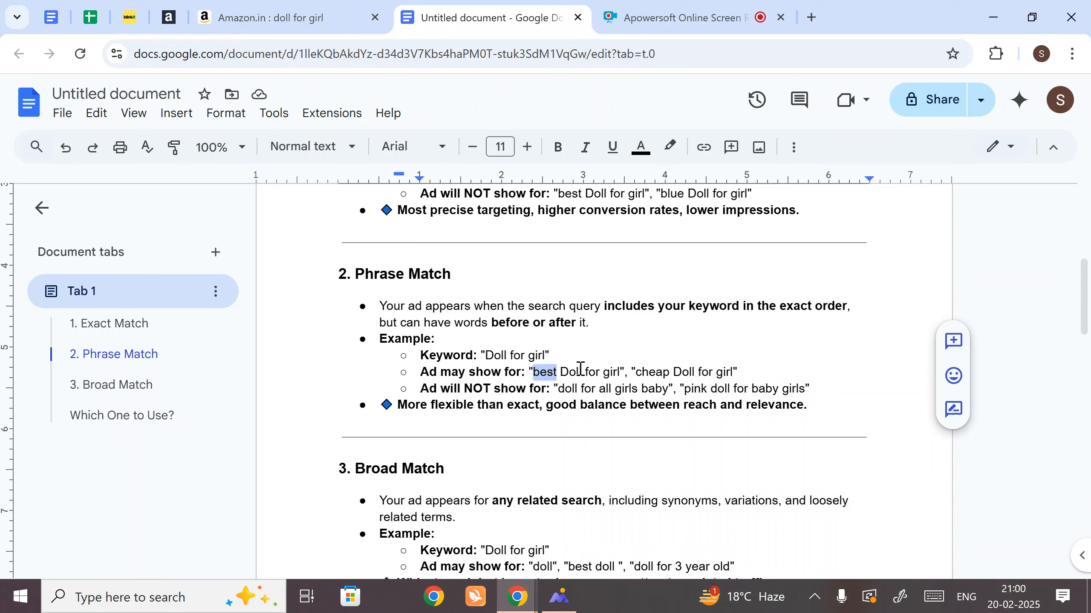
{"action": "left_click", "coordinate": [548, 372]}
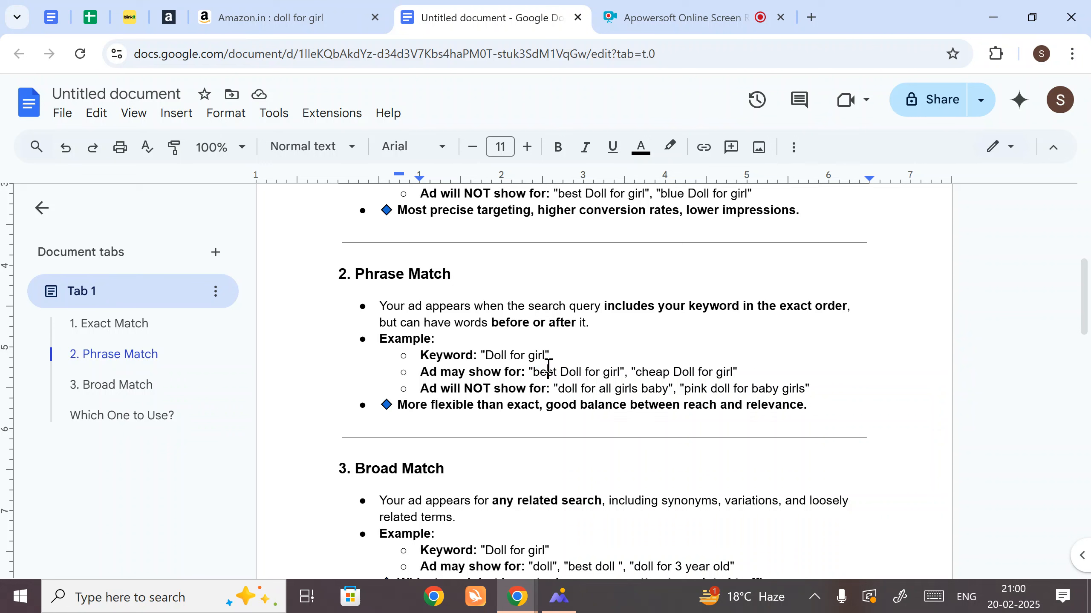
Compare the phrase match keyword with the "cheap Doll for girl" example, highlighting the "exact order" and "before or after" rules
{"action": "left_click_drag", "start_coordinate": [488, 354], "coordinate": [546, 356]}
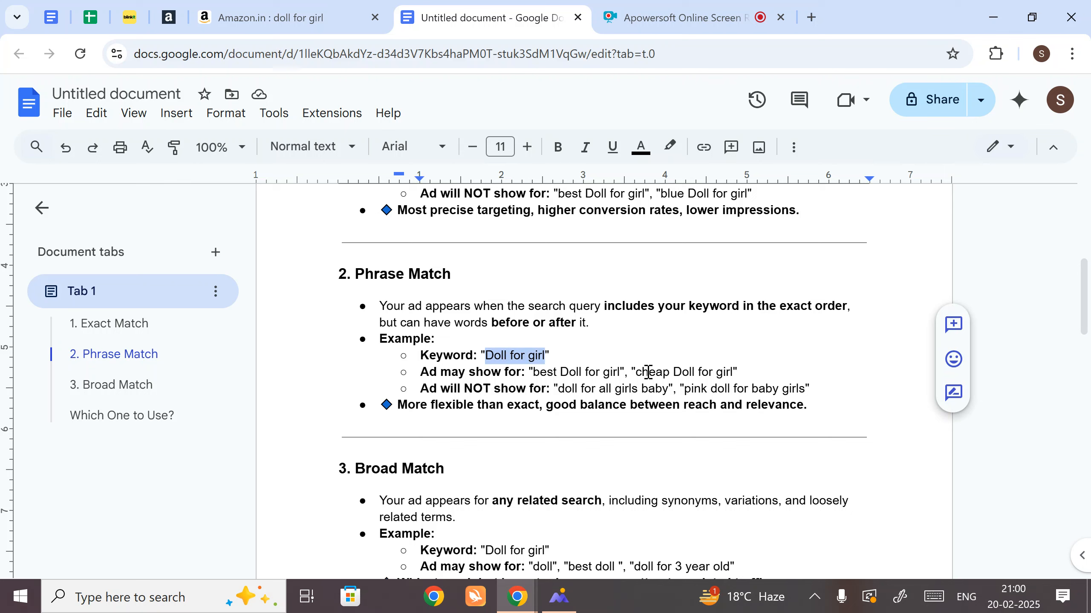
{"action": "left_click_drag", "start_coordinate": [635, 372], "coordinate": [672, 372]}
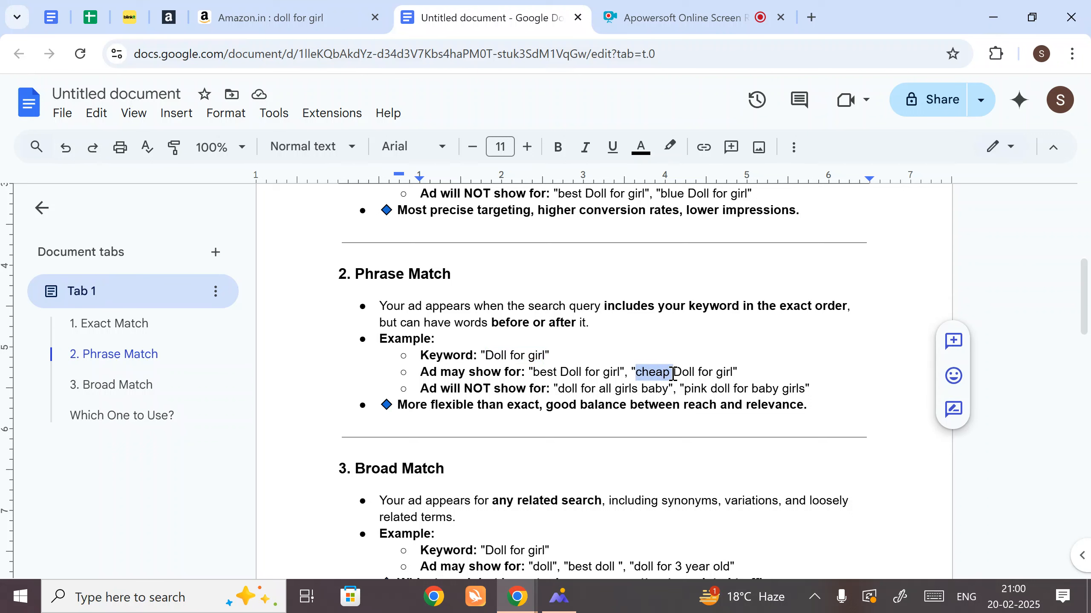
{"action": "left_click", "coordinate": [684, 370]}
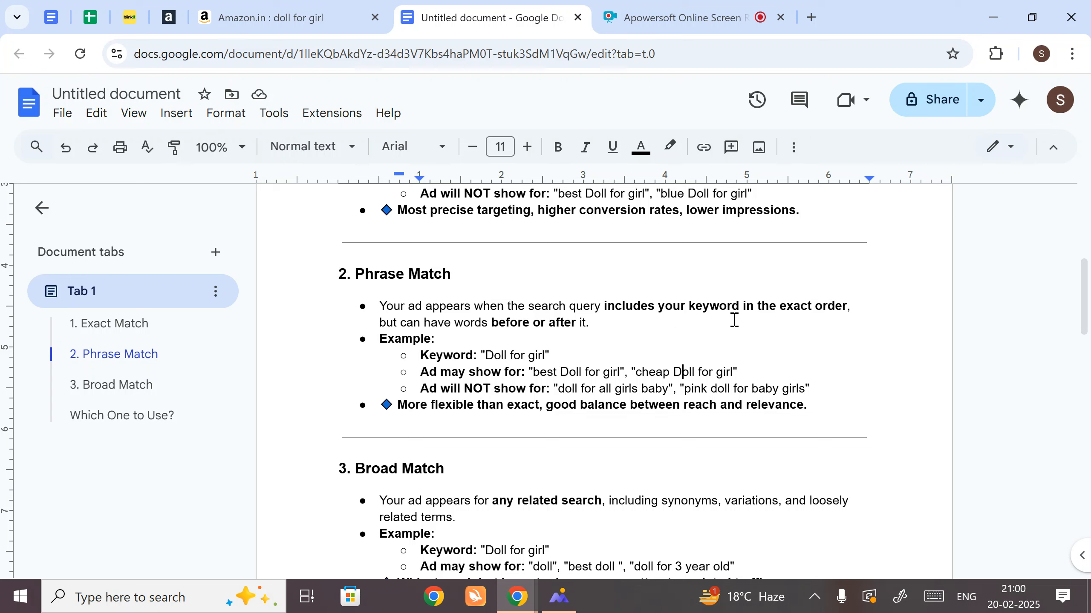
{"action": "left_click_drag", "start_coordinate": [782, 310], "coordinate": [848, 306]}
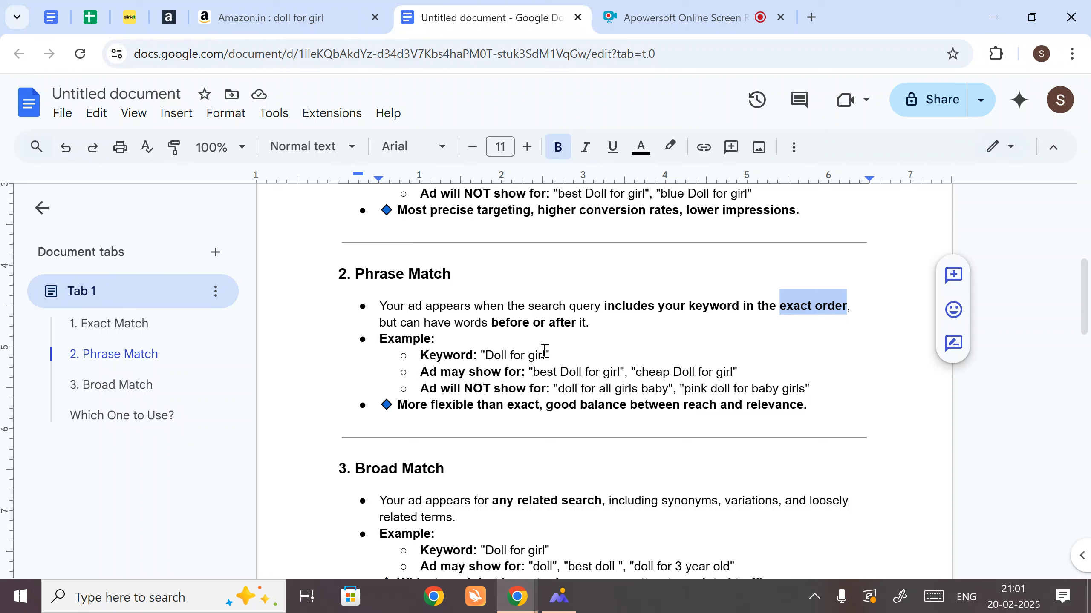
{"action": "left_click_drag", "start_coordinate": [493, 322], "coordinate": [579, 324]}
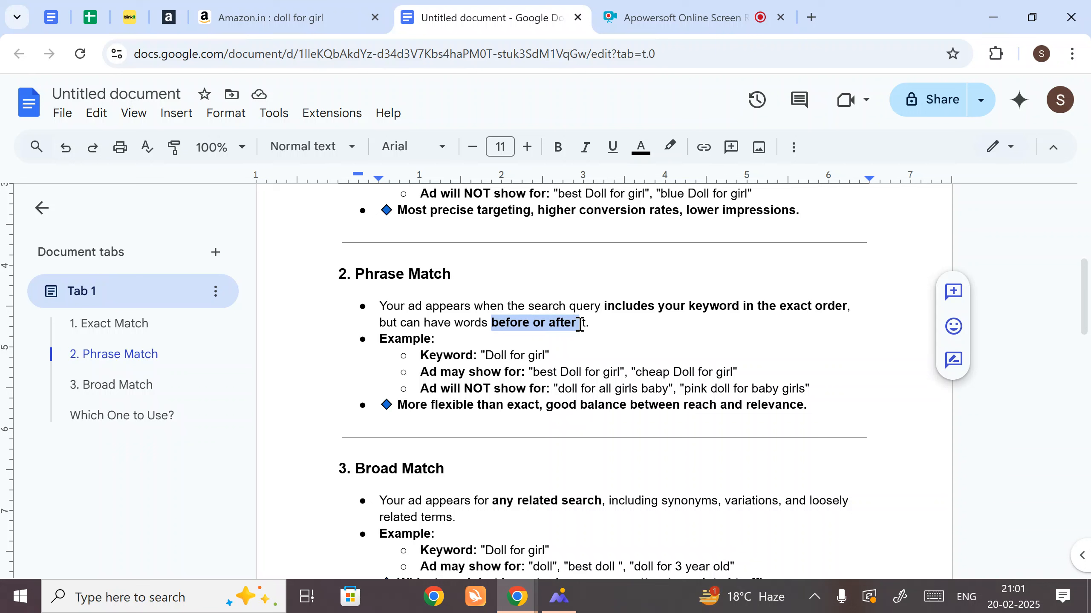
{"action": "left_click_drag", "start_coordinate": [560, 372], "coordinate": [617, 375]}
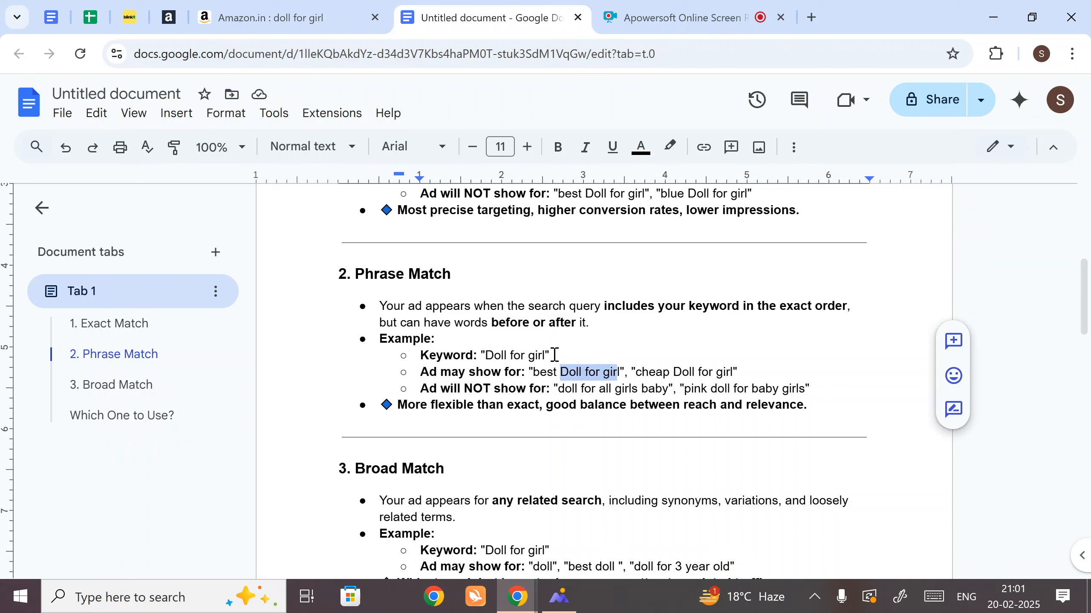
Examine the Phrase Match searches that will not show the ad, highlighting the "doll for all girls baby" example
{"action": "scroll", "coordinate": [554, 354], "scroll_direction": "down", "scroll_amount": 2}
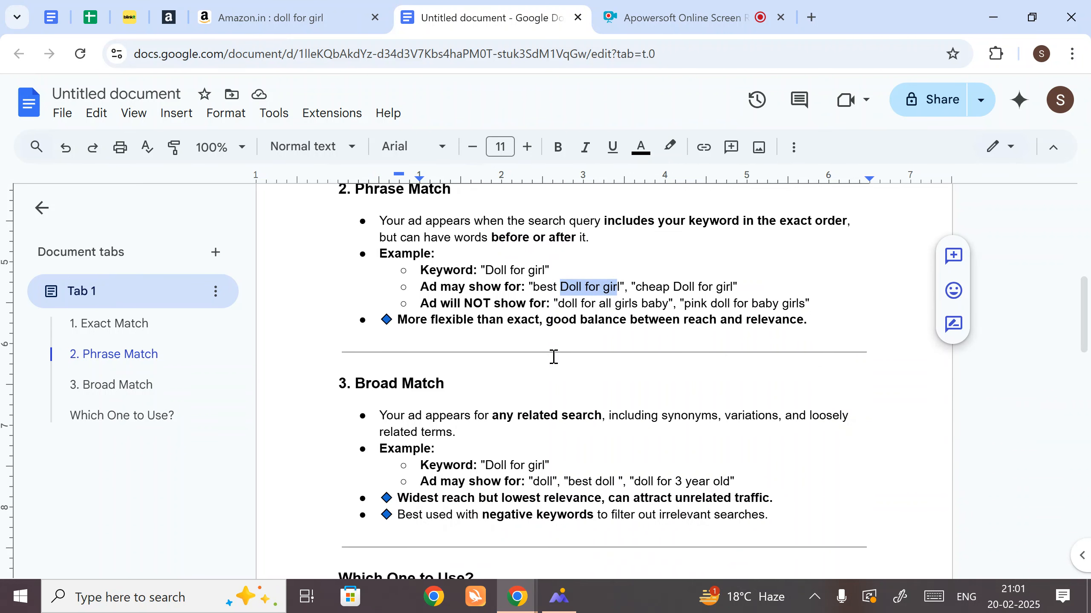
{"action": "left_click", "coordinate": [558, 304]}
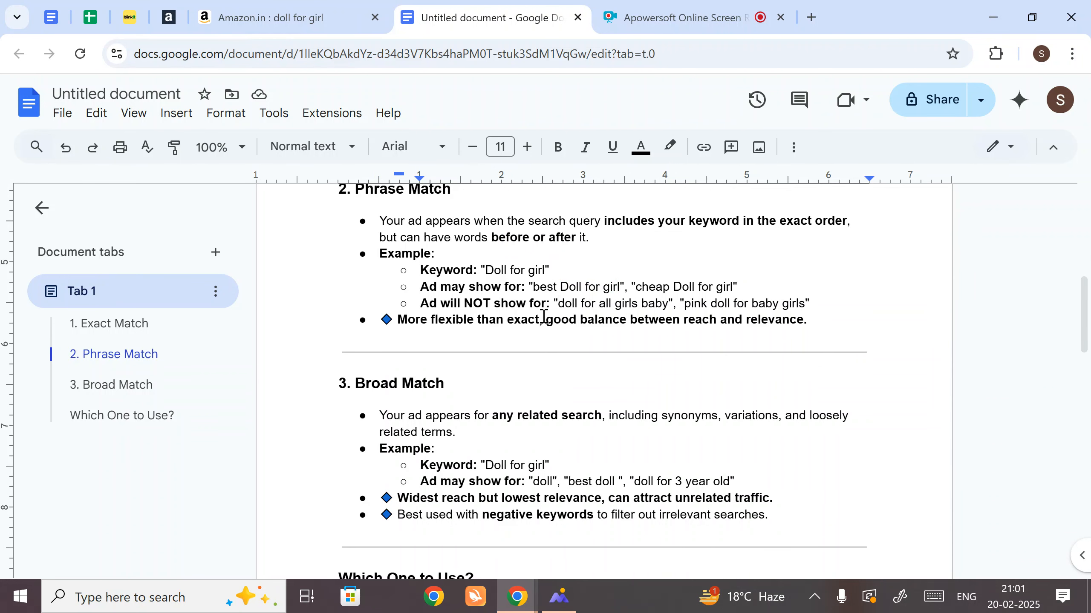
{"action": "scroll", "coordinate": [558, 335], "scroll_direction": "up", "scroll_amount": 2}
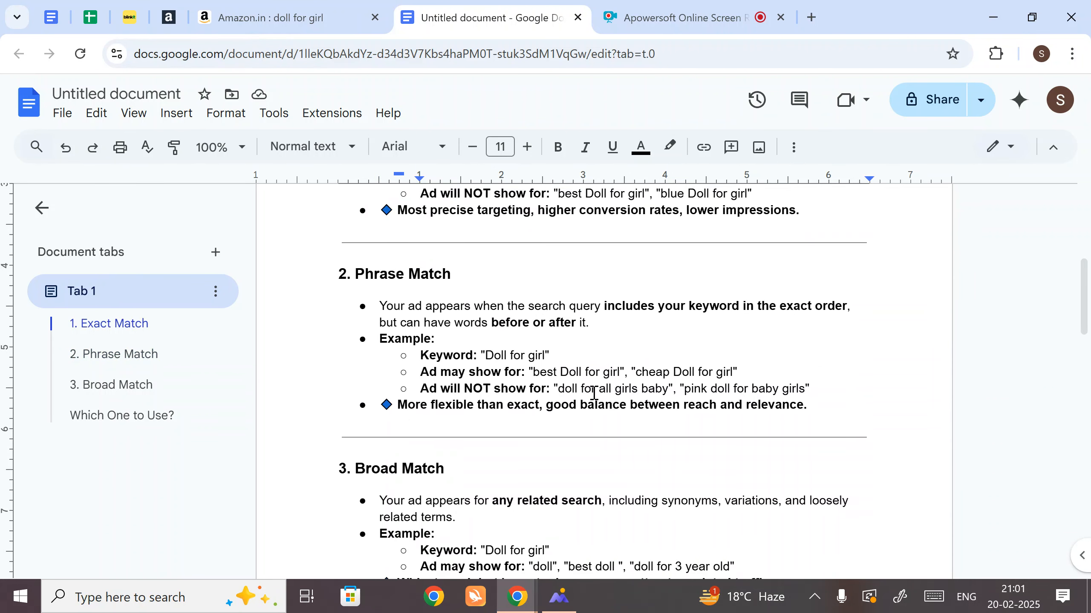
{"action": "left_click_drag", "start_coordinate": [575, 391], "coordinate": [662, 392]}
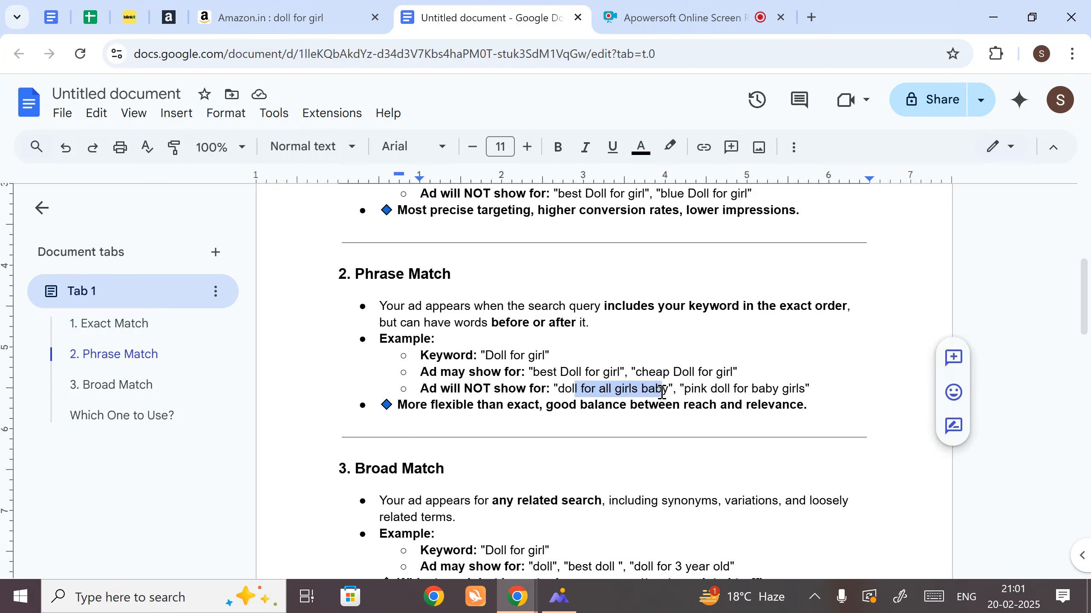
Read the Broad Match section and the "Which One to Use?" recommendations, highlighting the three match type summaries
{"action": "scroll", "coordinate": [558, 400], "scroll_direction": "down", "scroll_amount": 4}
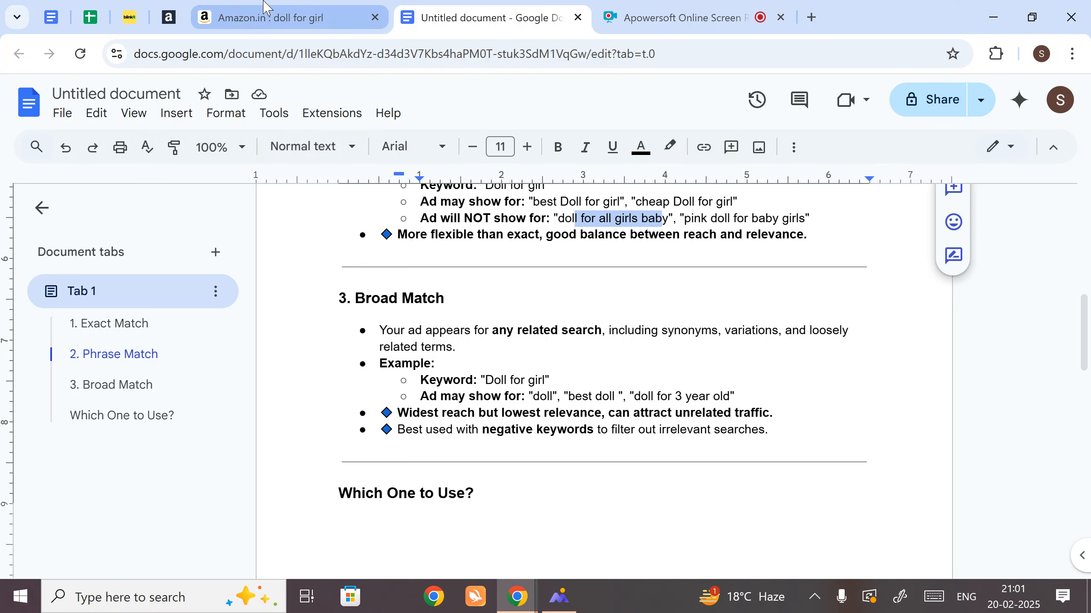
{"action": "scroll", "coordinate": [469, 365], "scroll_direction": "down", "scroll_amount": 3}
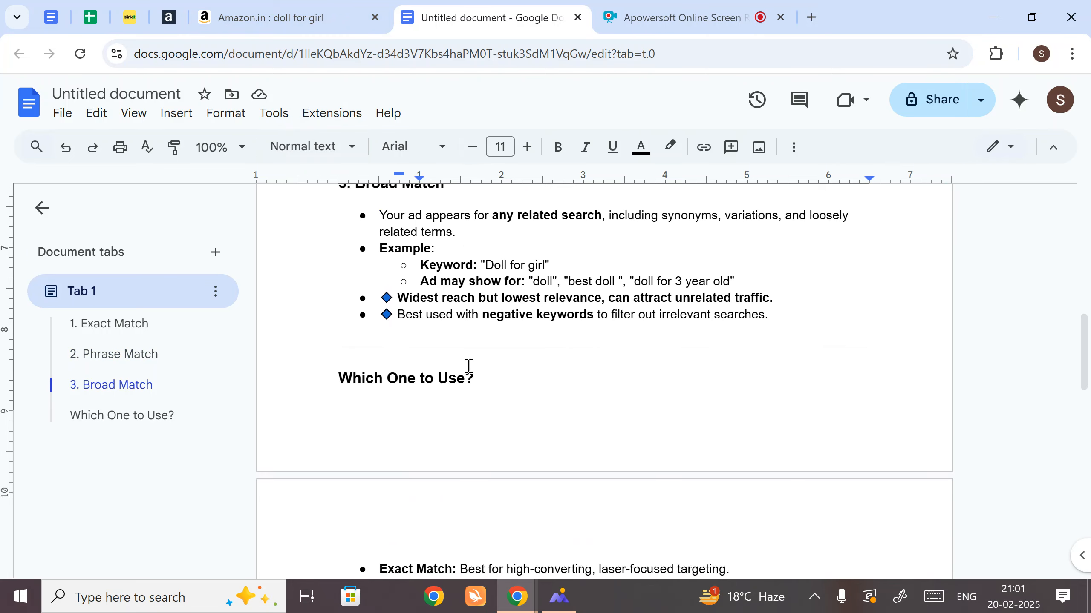
{"action": "scroll", "coordinate": [468, 366], "scroll_direction": "down", "scroll_amount": 5}
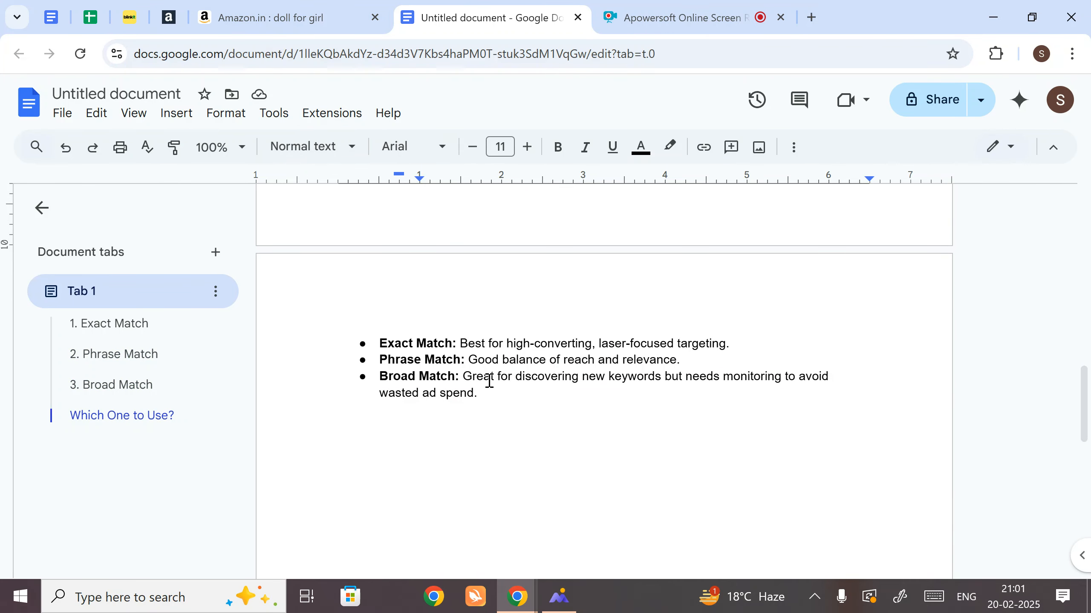
{"action": "left_click_drag", "start_coordinate": [478, 399], "coordinate": [386, 331]}
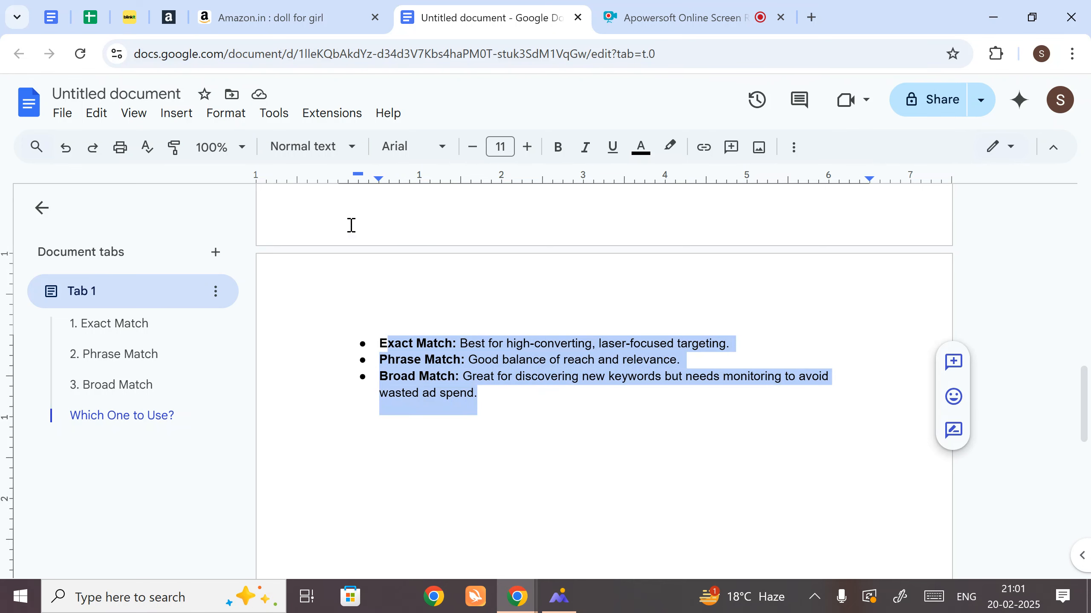
Switch to the Amazon Ads campaign and filter the suggested keywords to Exact only, turning off Broad and Phrase
{"action": "left_click", "coordinate": [157, 6]}
{"action": "scroll", "coordinate": [207, 348], "scroll_direction": "down", "scroll_amount": 1}
{"action": "scroll", "coordinate": [209, 352], "scroll_direction": "up", "scroll_amount": 4}
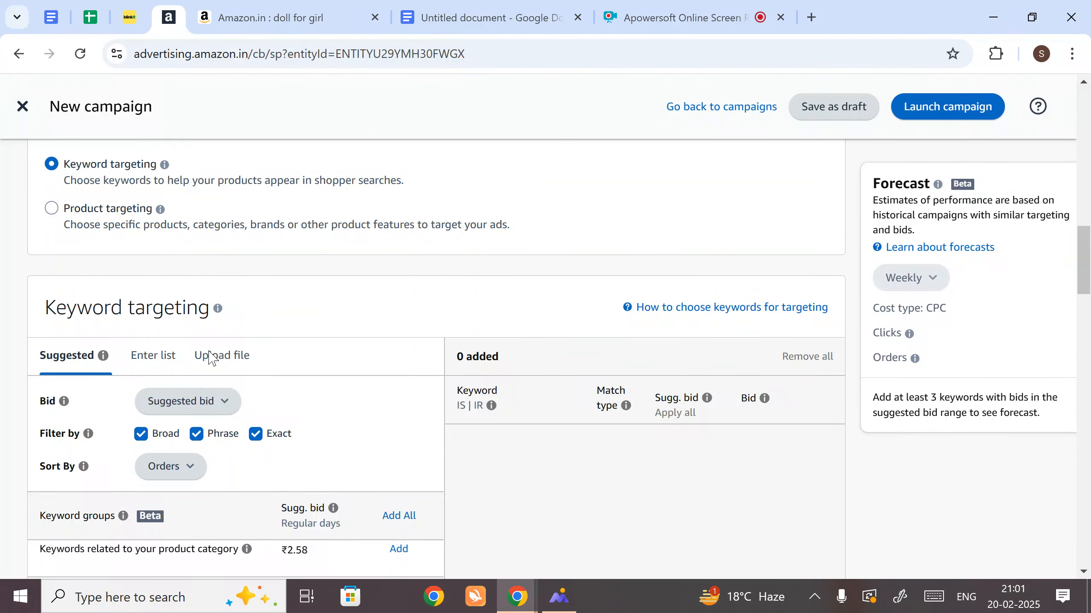
{"action": "scroll", "coordinate": [209, 358], "scroll_direction": "down", "scroll_amount": 5}
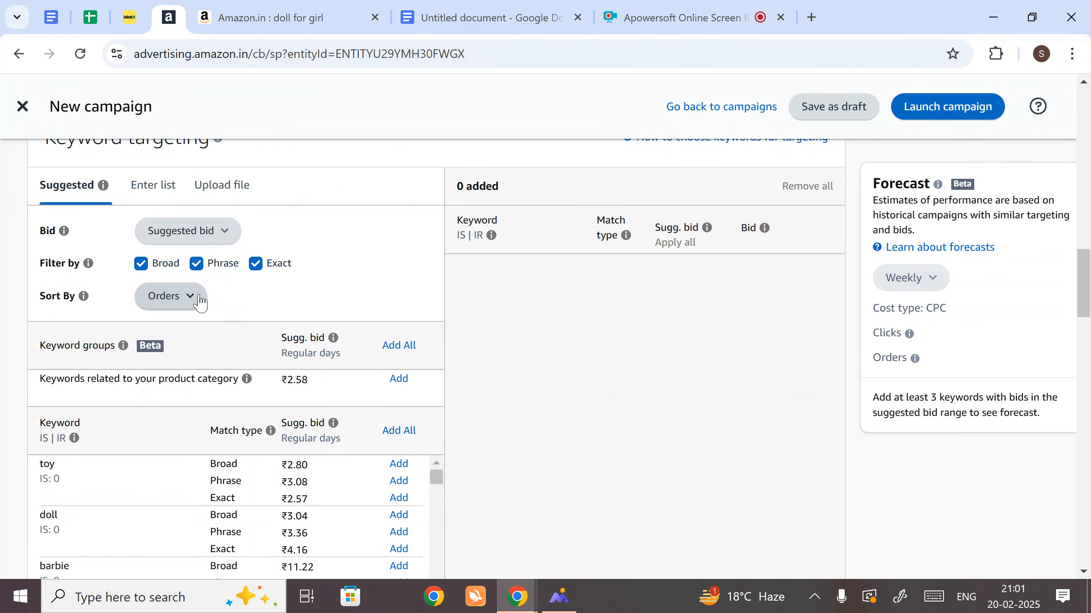
{"action": "scroll", "coordinate": [199, 286], "scroll_direction": "up", "scroll_amount": 1}
{"action": "scroll", "coordinate": [199, 301], "scroll_direction": "down", "scroll_amount": 1}
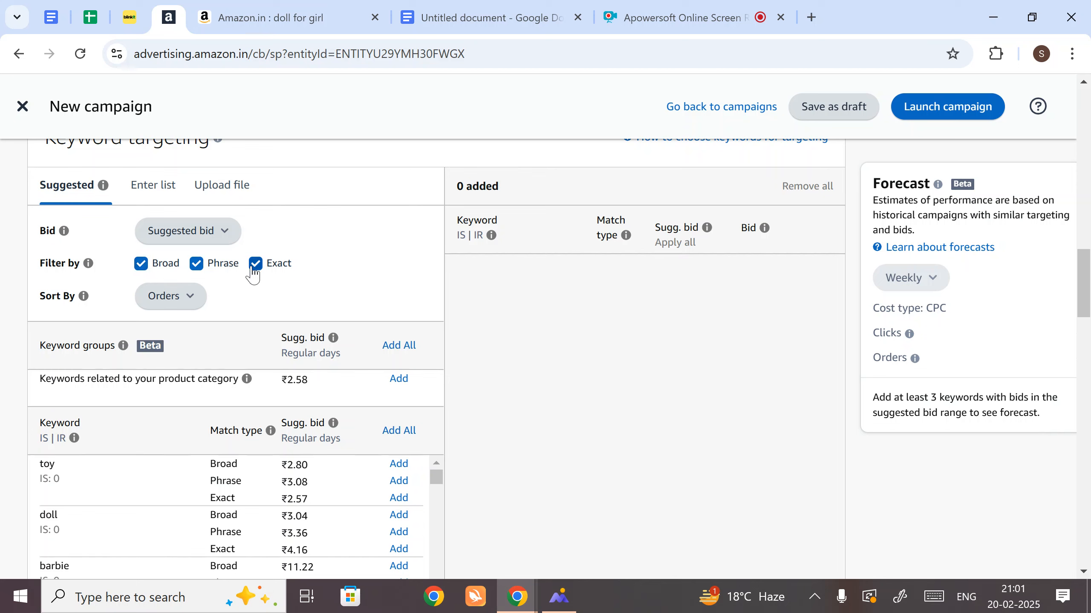
{"action": "left_click", "coordinate": [196, 263]}
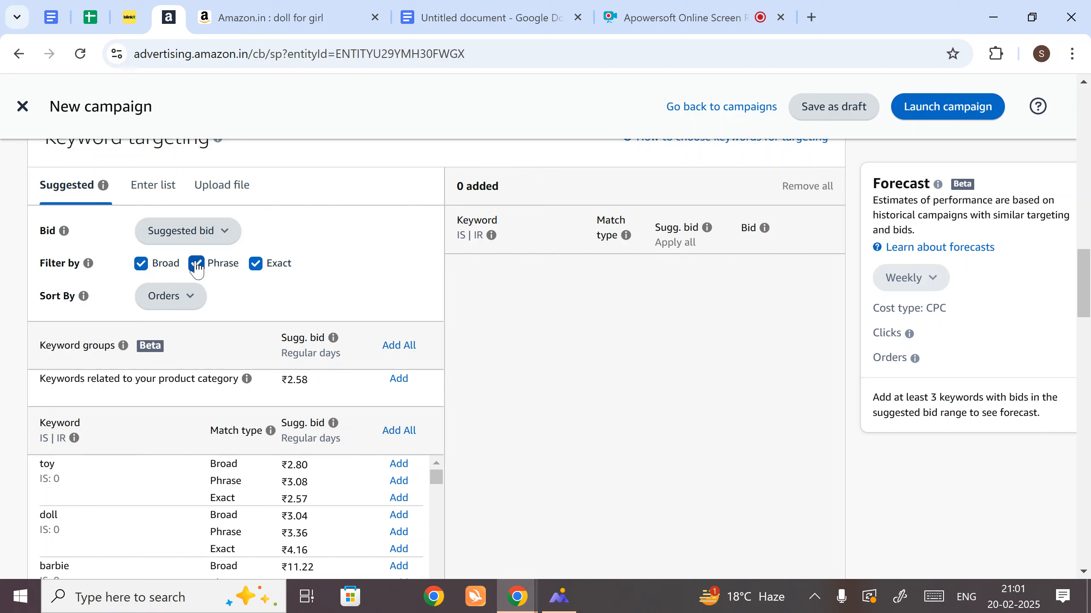
{"action": "left_click", "coordinate": [154, 267]}
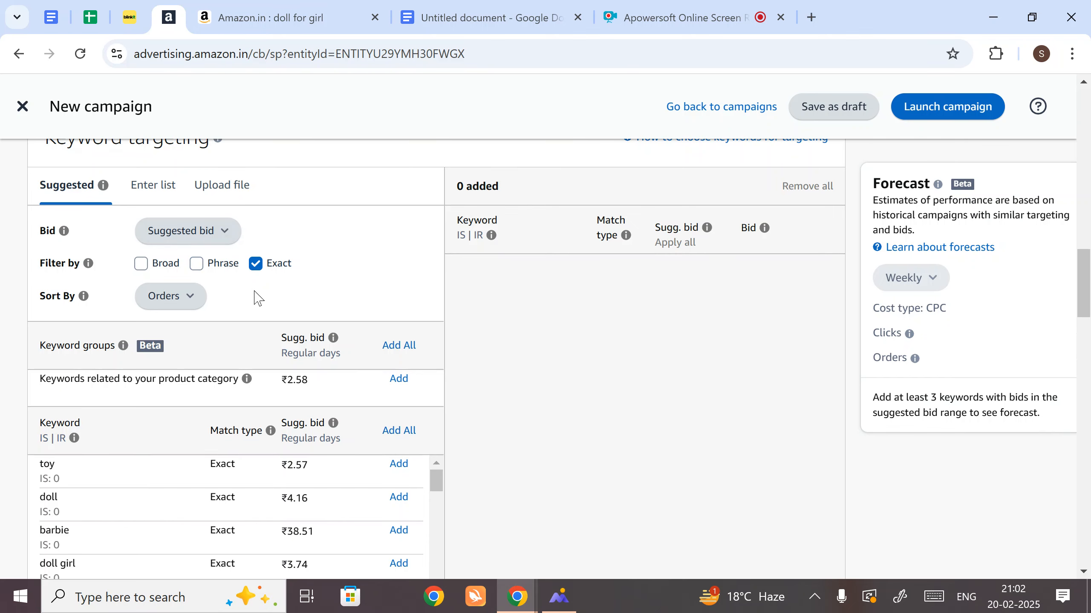
Look through the suggested exact-match keywords and their suggested bids
{"action": "scroll", "coordinate": [257, 296], "scroll_direction": "up", "scroll_amount": 2}
{"action": "scroll", "coordinate": [279, 337], "scroll_direction": "down", "scroll_amount": 2}
{"action": "scroll", "coordinate": [256, 366], "scroll_direction": "down", "scroll_amount": 1}
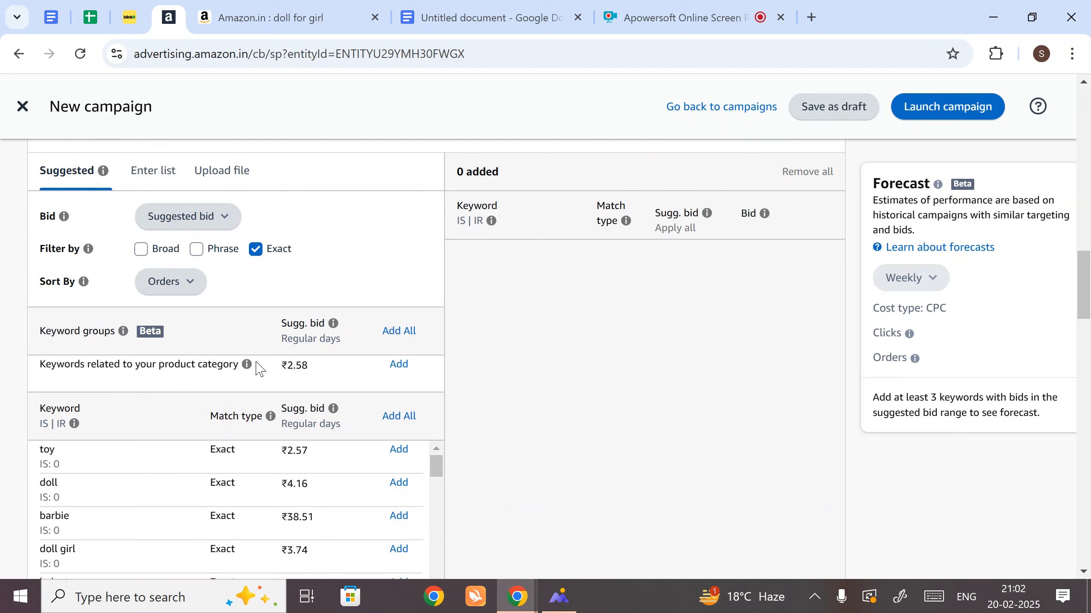
{"action": "scroll", "coordinate": [224, 368], "scroll_direction": "up", "scroll_amount": 2}
{"action": "scroll", "coordinate": [227, 364], "scroll_direction": "down", "scroll_amount": 1}
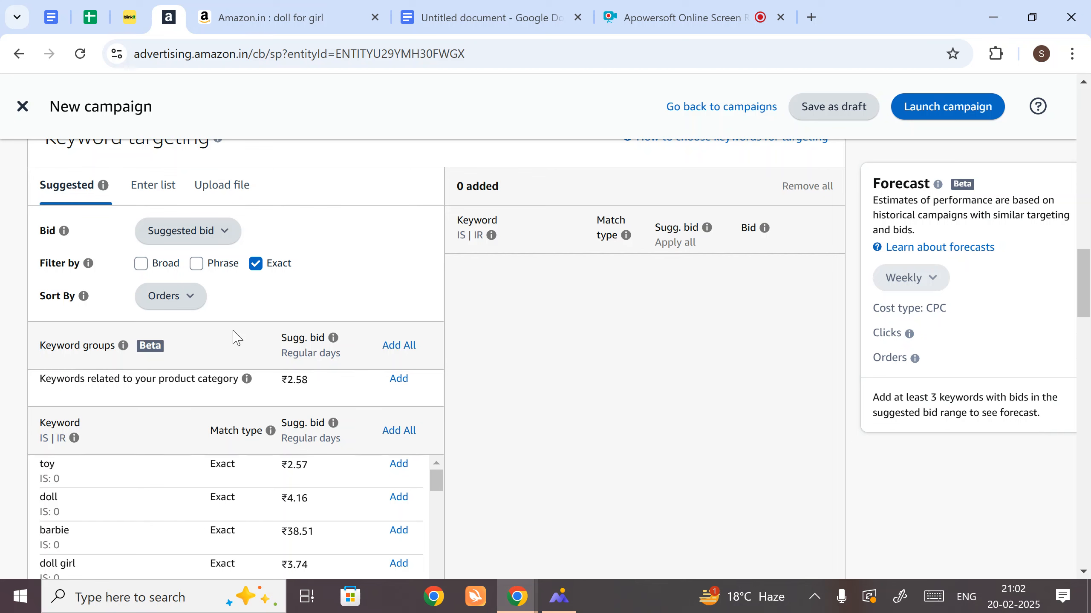
{"action": "scroll", "coordinate": [248, 302], "scroll_direction": "down", "scroll_amount": 8}
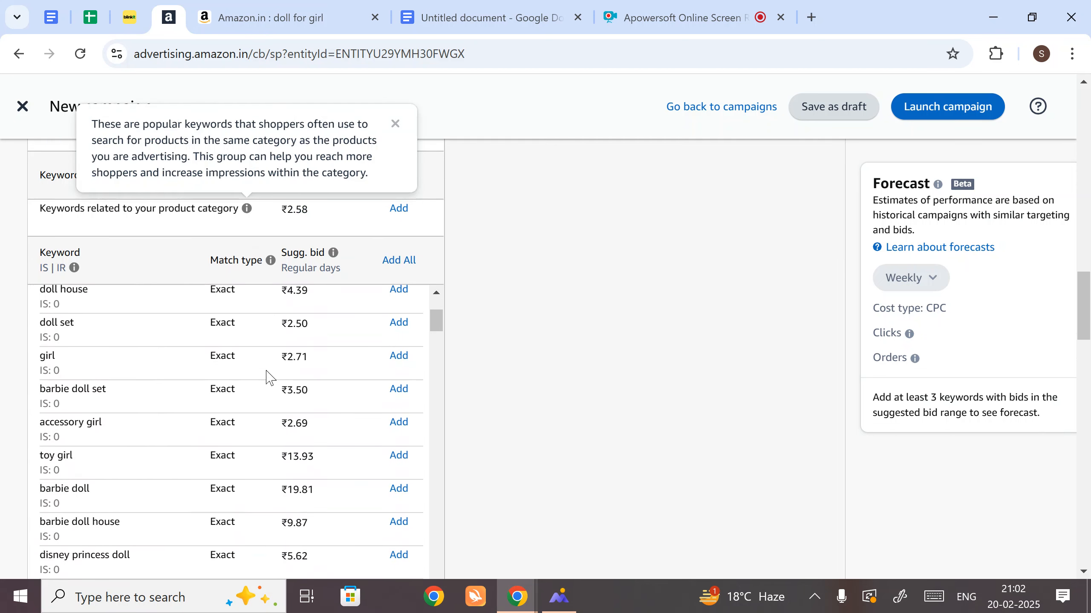
{"action": "scroll", "coordinate": [403, 421], "scroll_direction": "down", "scroll_amount": 10}
{"action": "scroll", "coordinate": [382, 402], "scroll_direction": "up", "scroll_amount": 12}
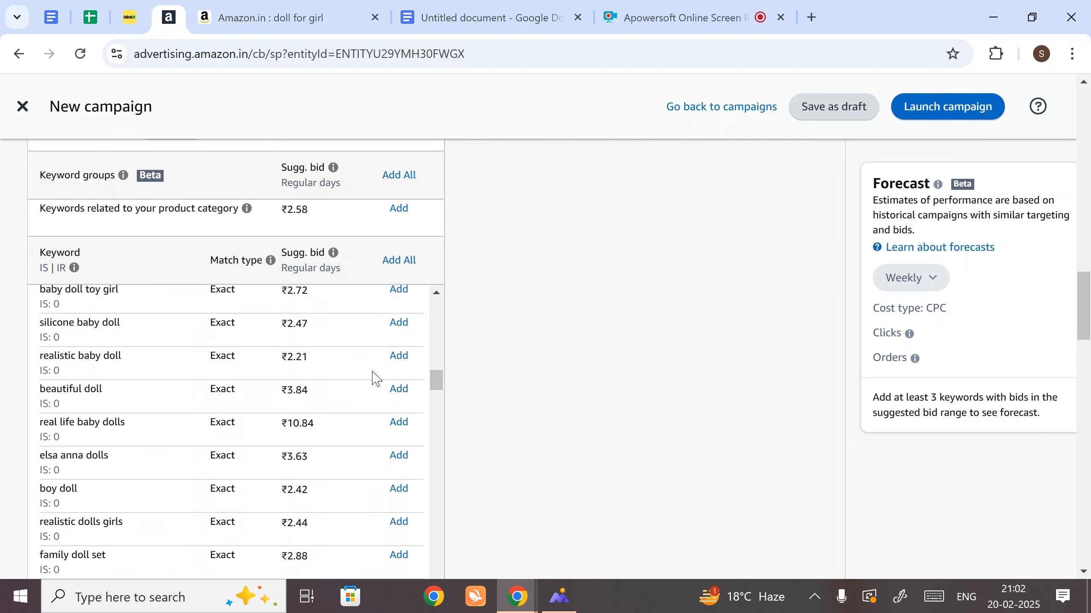
{"action": "scroll", "coordinate": [317, 381], "scroll_direction": "up", "scroll_amount": 9}
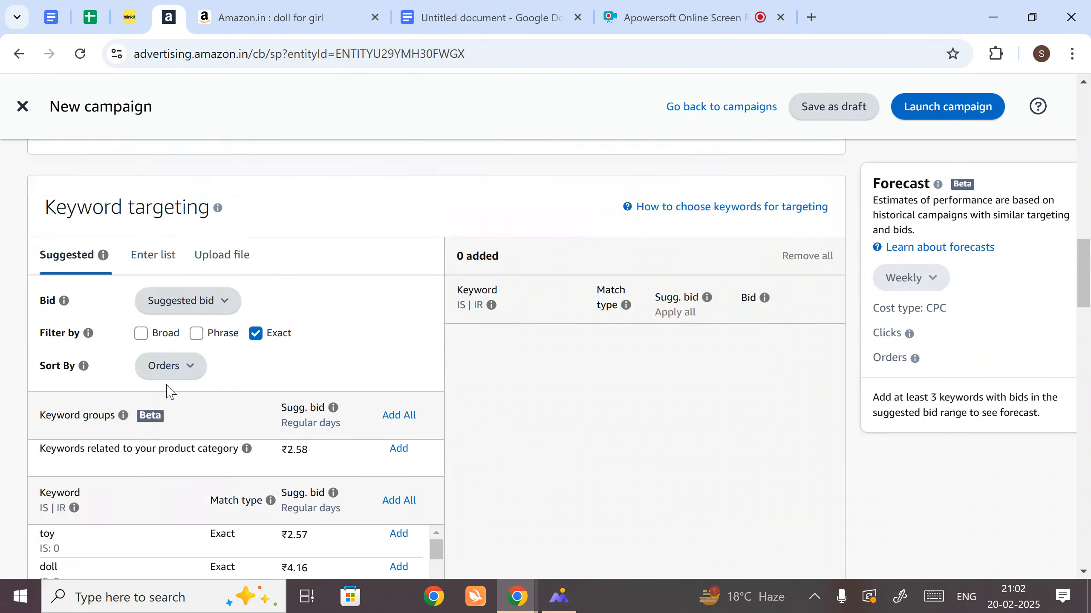
{"action": "scroll", "coordinate": [185, 395], "scroll_direction": "down", "scroll_amount": 3}
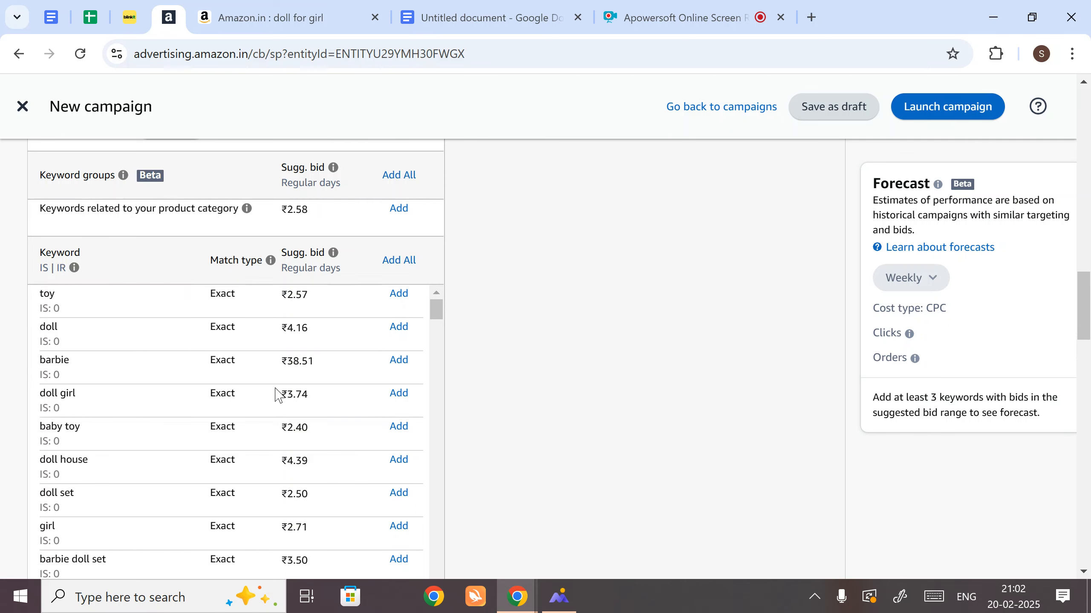
Add the suggested exact-match keyword "toy" to the targeting list, and remove it again
{"action": "scroll", "coordinate": [279, 400], "scroll_direction": "up", "scroll_amount": 2}
{"action": "left_click", "coordinate": [399, 379]}
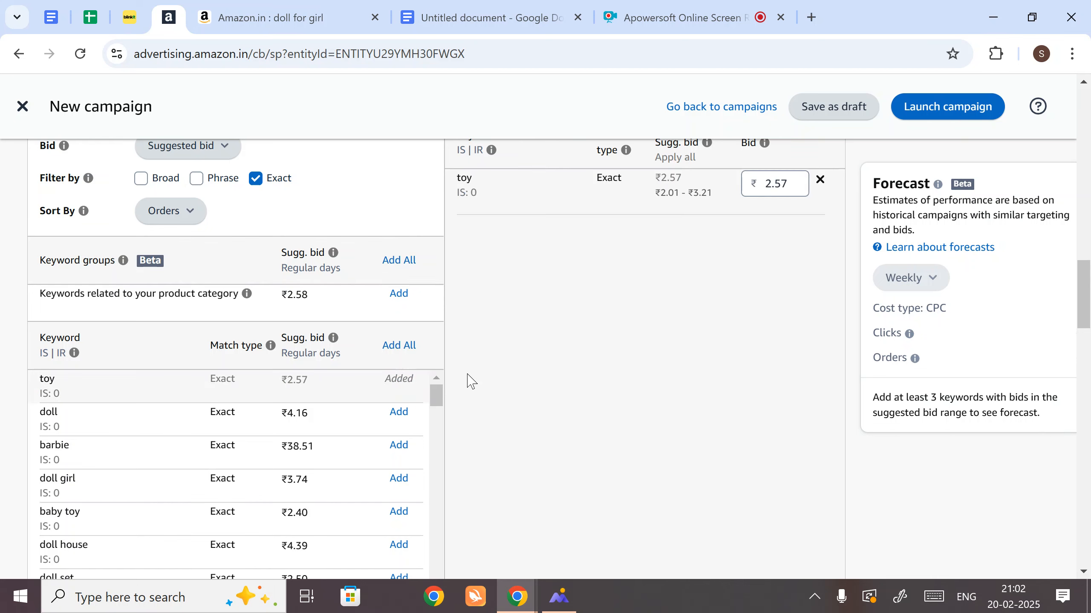
{"action": "scroll", "coordinate": [610, 329], "scroll_direction": "up", "scroll_amount": 2}
{"action": "left_click", "coordinate": [819, 264]}
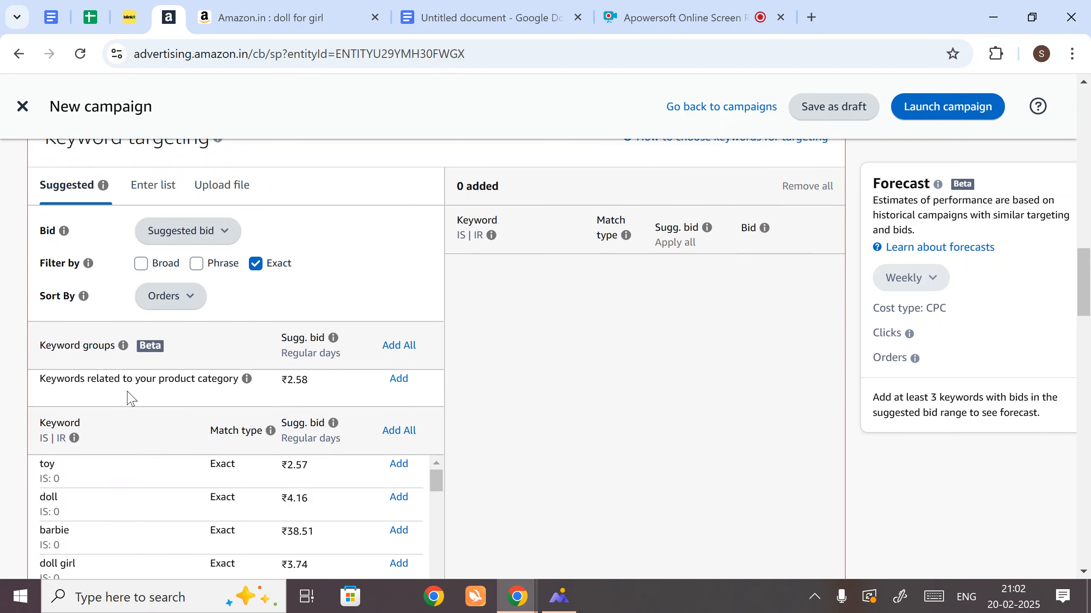
Enter the keywords "doll for girl" and "doll for baby girl" in the manual keyword list, one per line
{"action": "scroll", "coordinate": [220, 330], "scroll_direction": "up", "scroll_amount": 4}
{"action": "scroll", "coordinate": [220, 330], "scroll_direction": "down", "scroll_amount": 2}
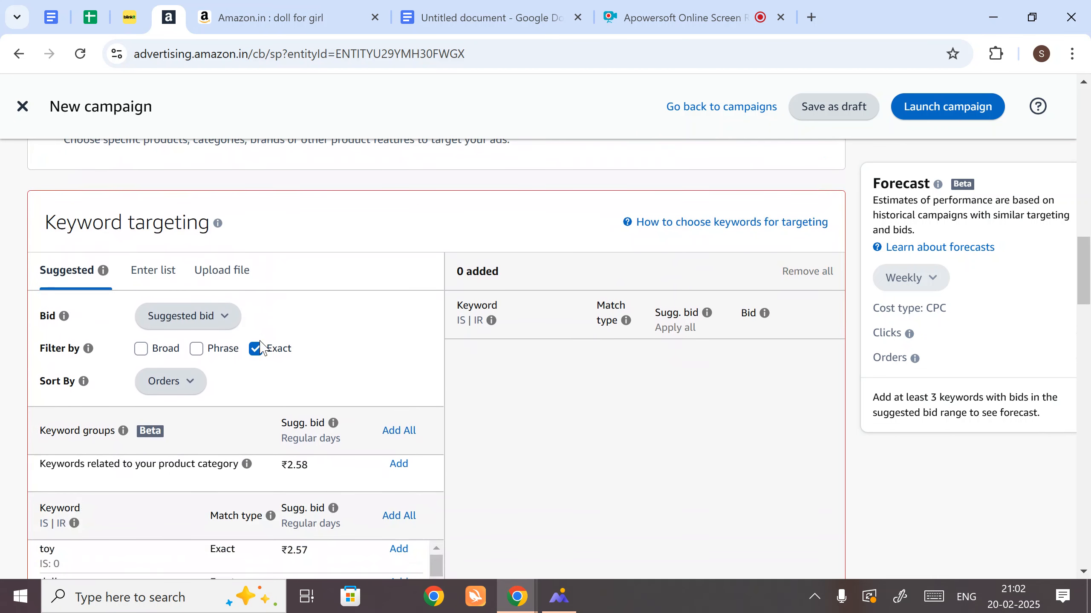
{"action": "left_click", "coordinate": [163, 273]}
{"action": "left_click", "coordinate": [195, 407]}
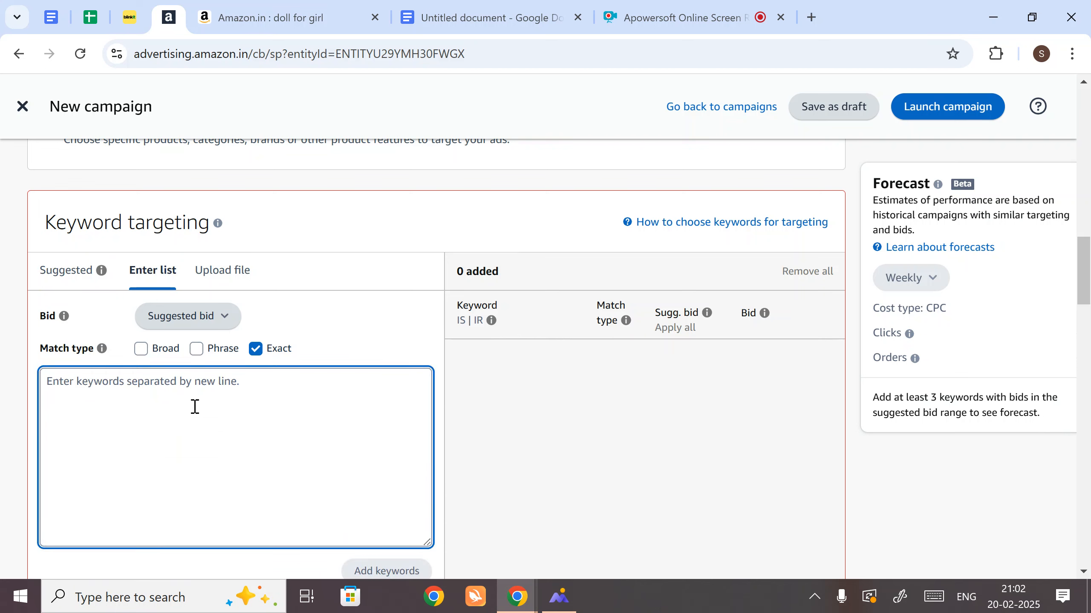
{"action": "type", "text": "doll for gir"}
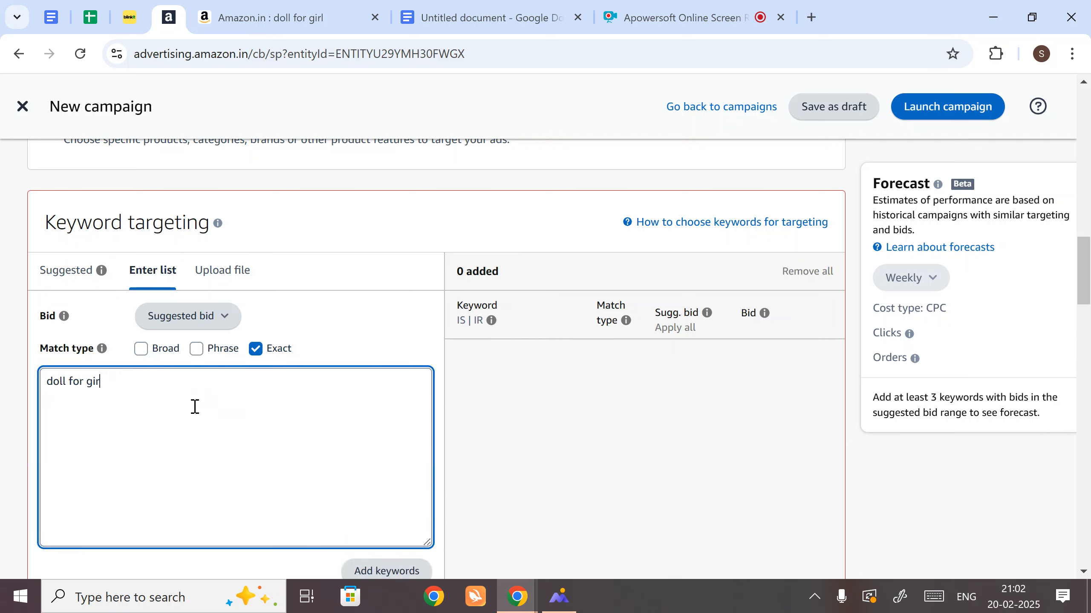
{"action": "type", "text": "l"}
{"action": "key", "text": "Return"}
{"action": "type", "text": "doo"}
{"action": "type", "text": "l for babay"}
{"action": "key", "text": "BackSpace"}
{"action": "key", "text": "BackSpace"}
{"action": "type", "text": "y girl"}
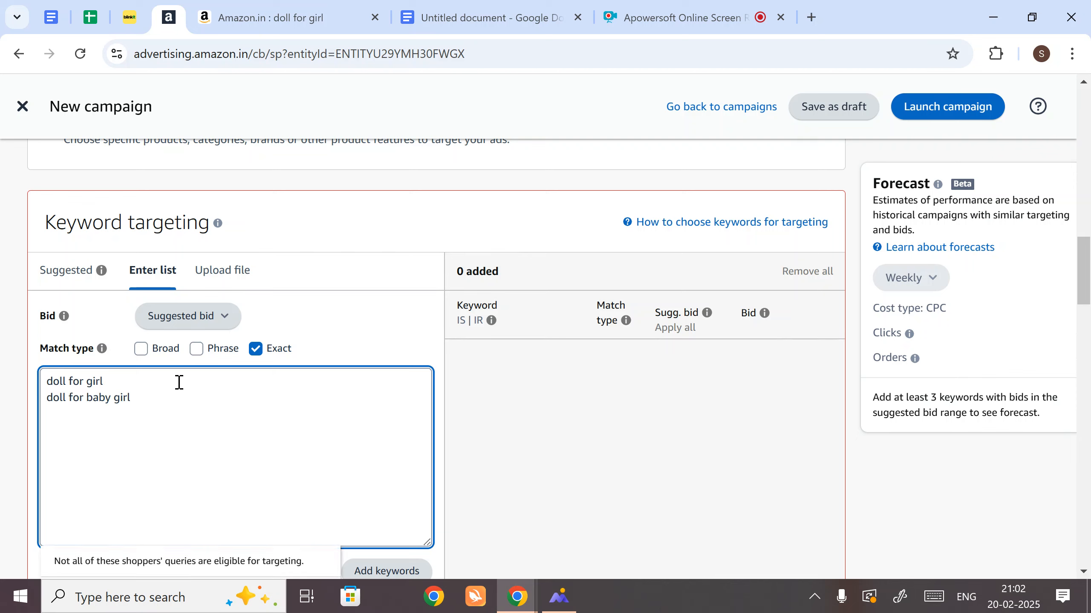
Add the two entered doll keywords to the keyword targeting list with exact match and suggested bids
{"action": "left_click_drag", "start_coordinate": [165, 387], "coordinate": [53, 381]}
{"action": "left_click_drag", "start_coordinate": [161, 407], "coordinate": [39, 377]}
{"action": "scroll", "coordinate": [223, 375], "scroll_direction": "down", "scroll_amount": 2}
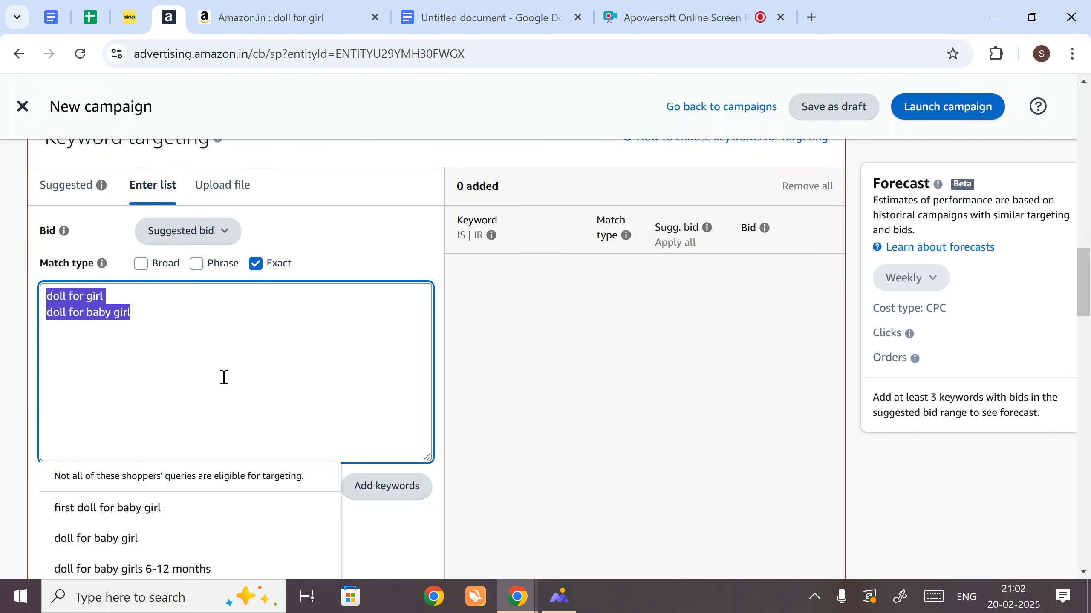
{"action": "left_click", "coordinate": [6, 404]}
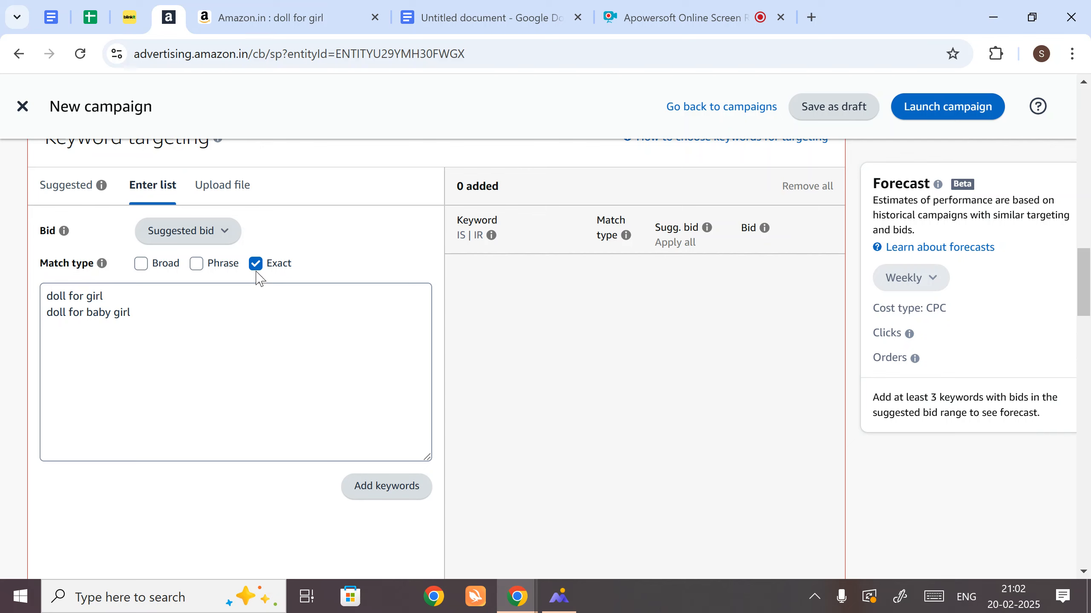
{"action": "left_click", "coordinate": [374, 487]}
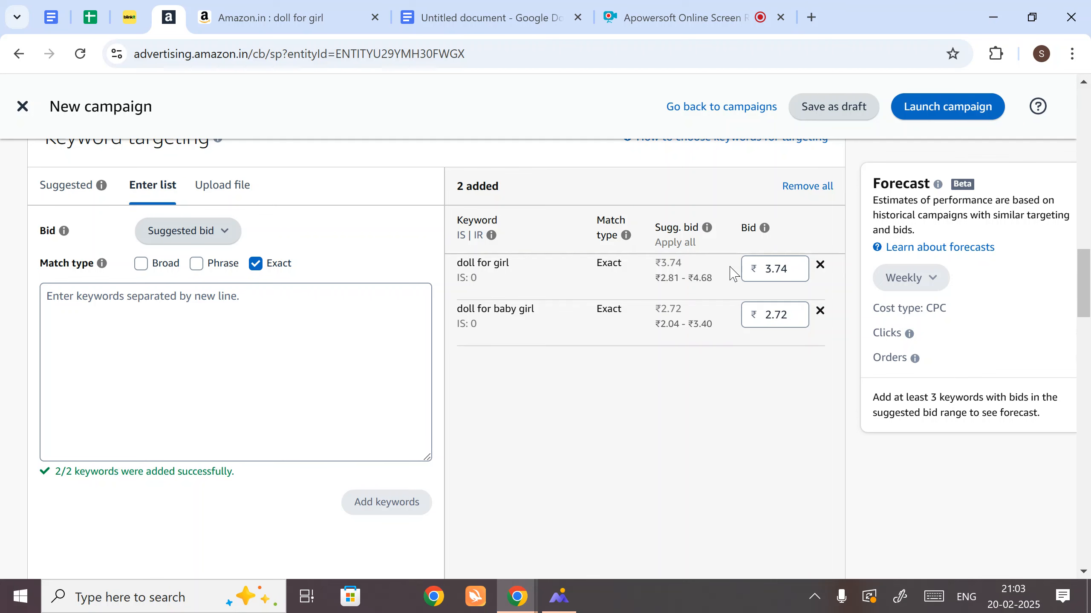
Set the bid to ₹5.00 for "doll for girl" and ₹4.00 for "doll for baby girl"
{"action": "left_click_drag", "start_coordinate": [661, 278], "coordinate": [717, 287]}
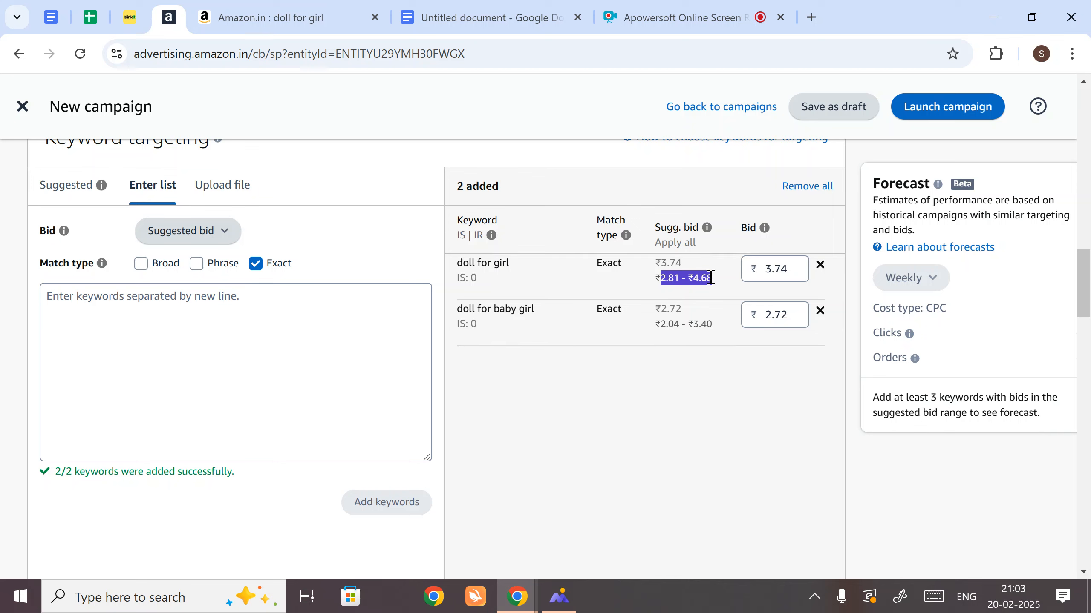
{"action": "left_click_drag", "start_coordinate": [791, 270], "coordinate": [749, 278]}
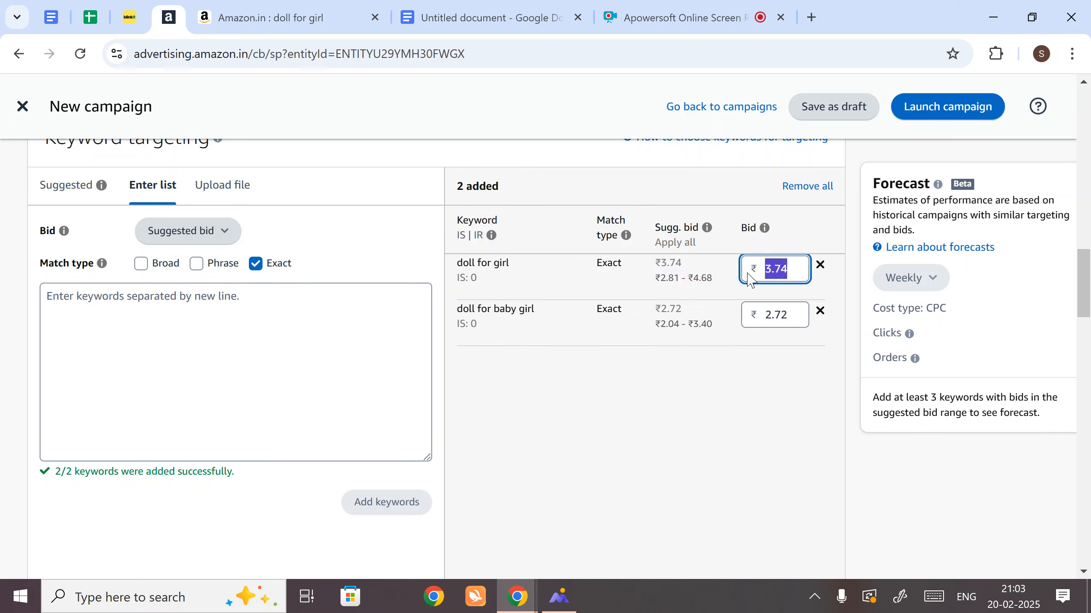
{"action": "type", "text": "5.00"}
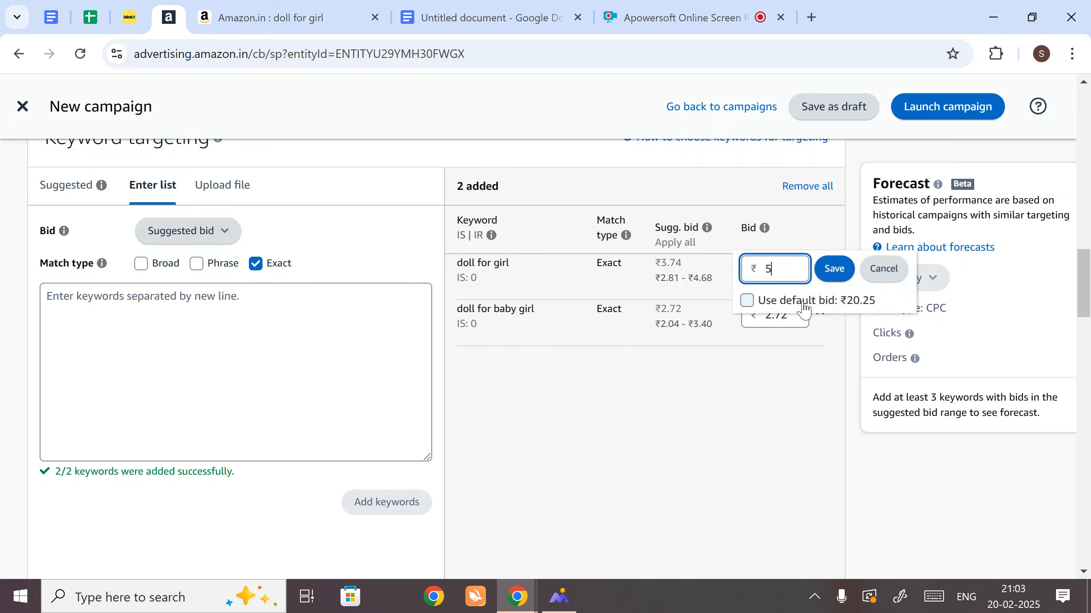
{"action": "left_click", "coordinate": [832, 271]}
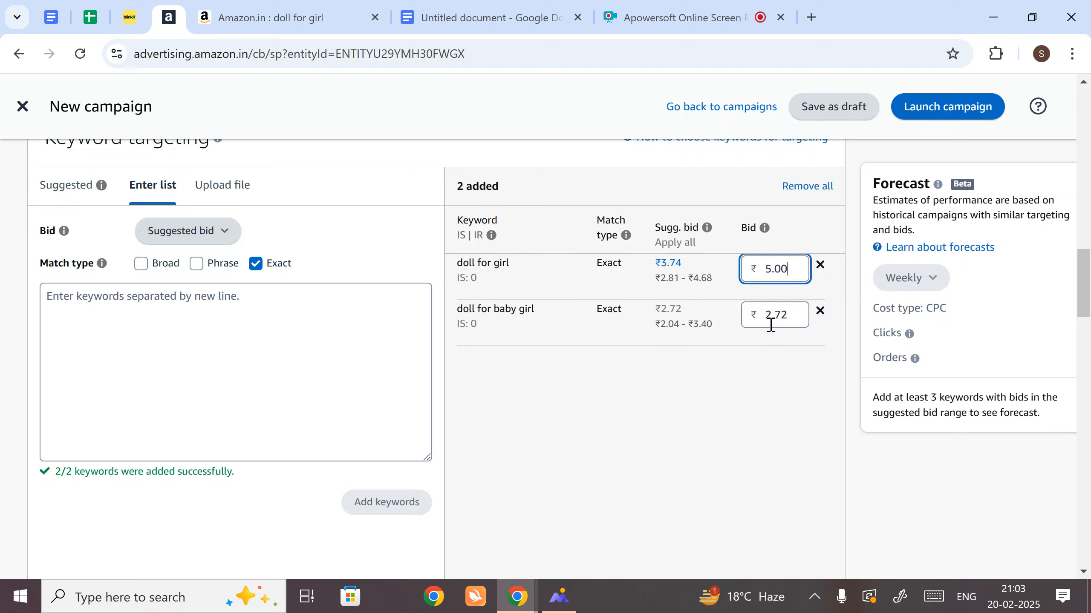
{"action": "left_click_drag", "start_coordinate": [788, 318], "coordinate": [762, 319]}
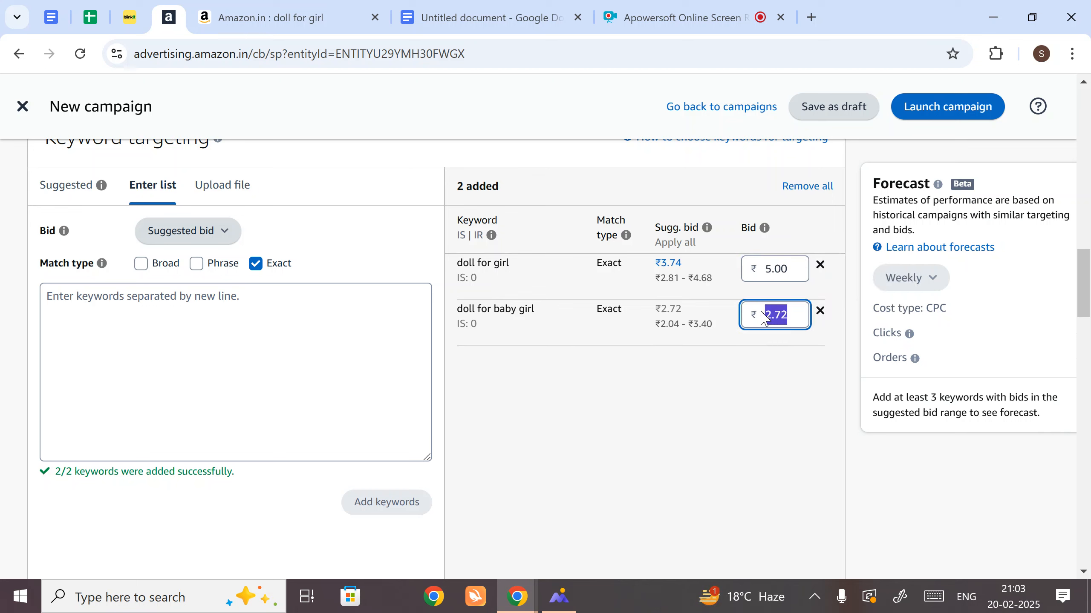
{"action": "type", "text": "4.00"}
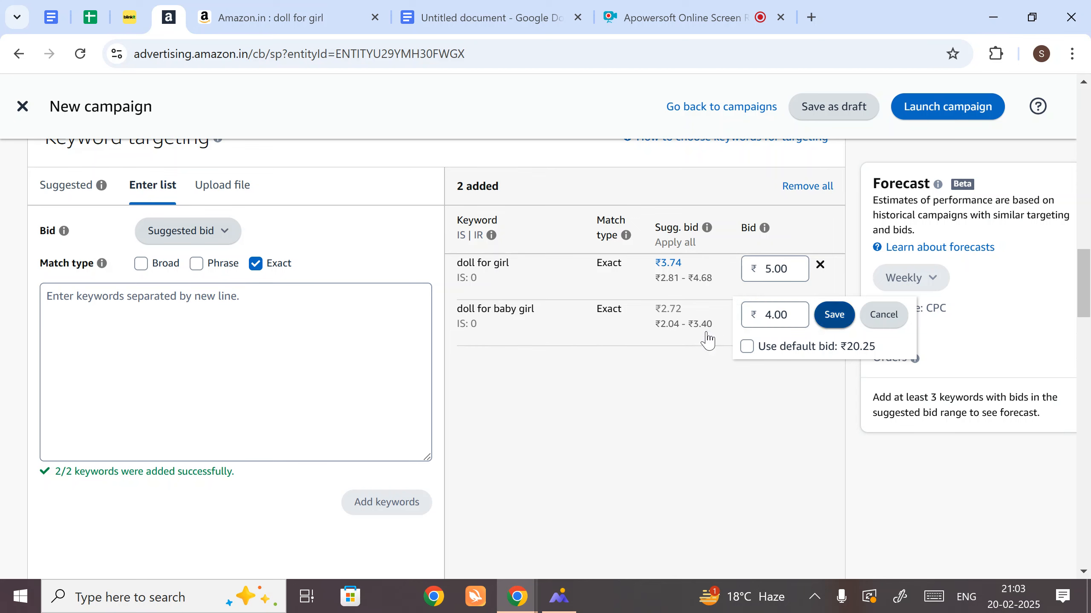
{"action": "key", "text": "Return"}
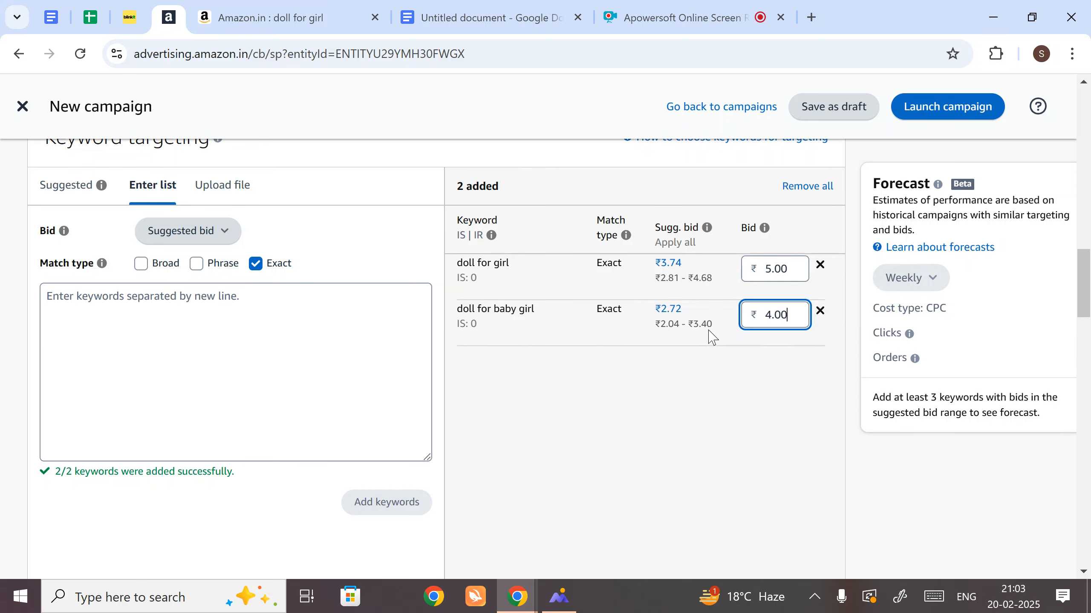
{"action": "left_click", "coordinate": [783, 373]}
Review the added exact-match keywords with their bids and the optional Negative keyword targeting section
{"action": "scroll", "coordinate": [641, 383], "scroll_direction": "up", "scroll_amount": 2}
{"action": "scroll", "coordinate": [637, 392], "scroll_direction": "down", "scroll_amount": 2}
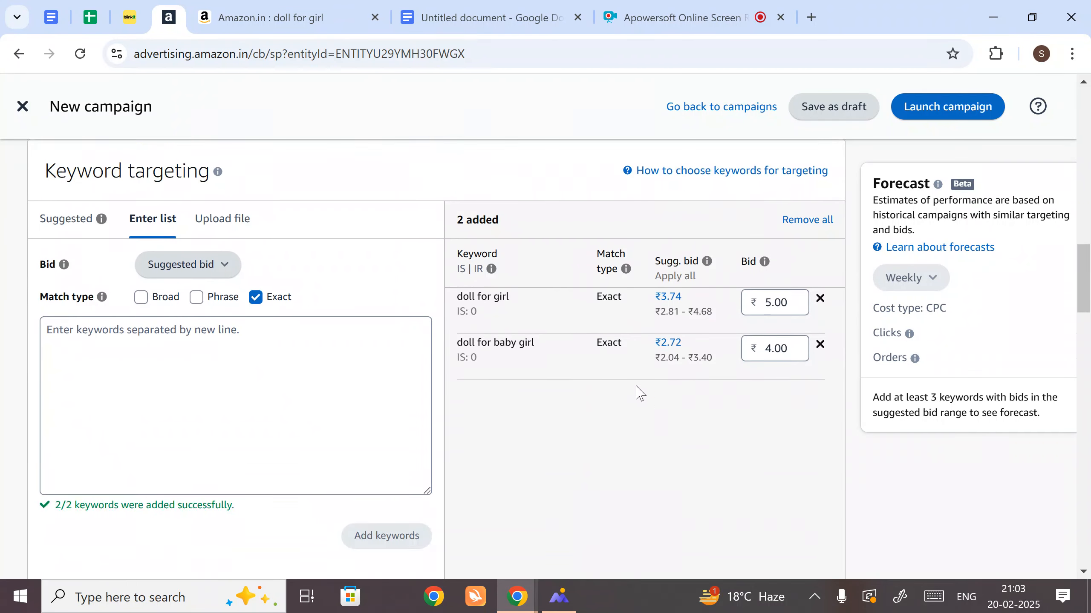
{"action": "scroll", "coordinate": [601, 381], "scroll_direction": "up", "scroll_amount": 2}
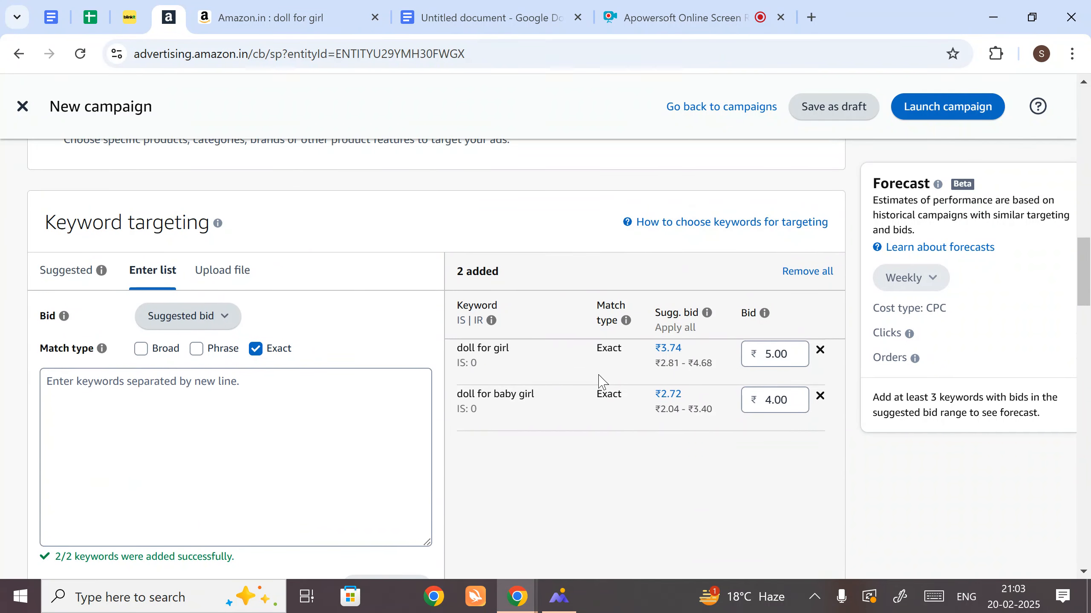
{"action": "scroll", "coordinate": [979, 451], "scroll_direction": "up", "scroll_amount": 2}
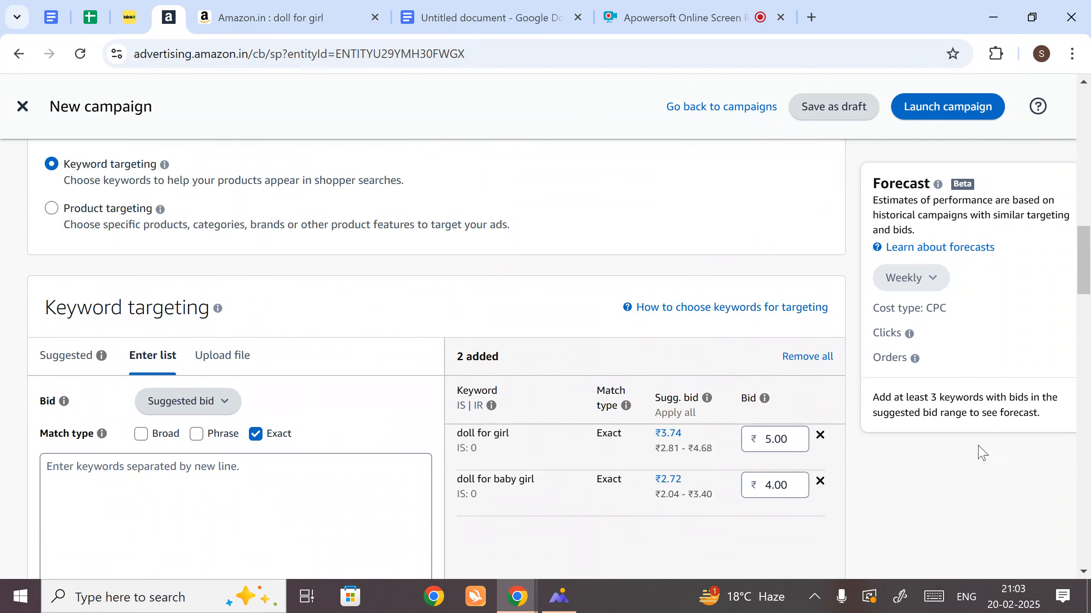
{"action": "scroll", "coordinate": [504, 475], "scroll_direction": "down", "scroll_amount": 12}
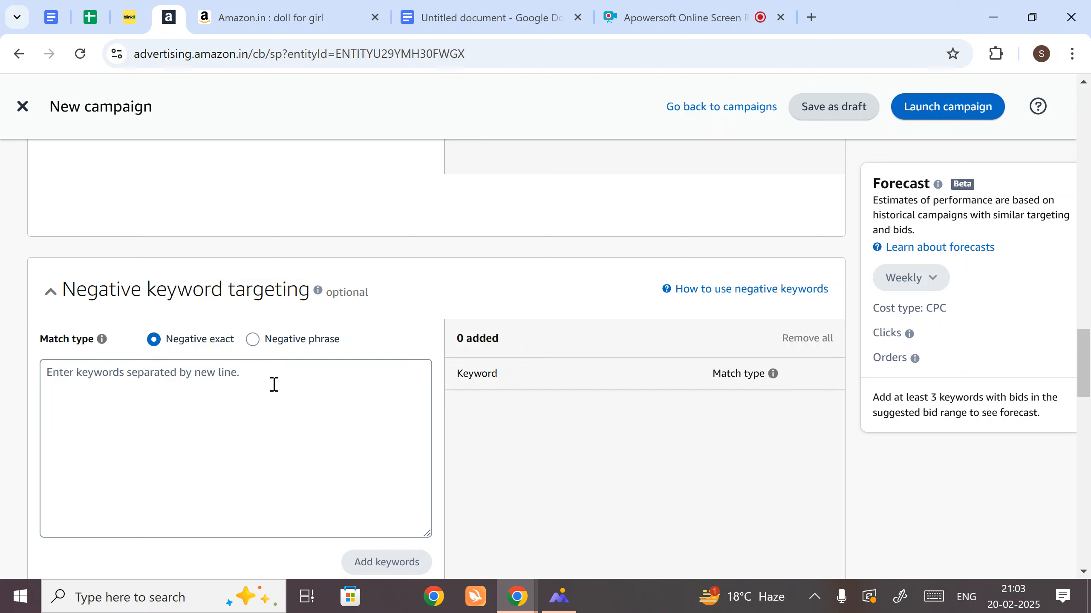
{"action": "left_click", "coordinate": [266, 401]}
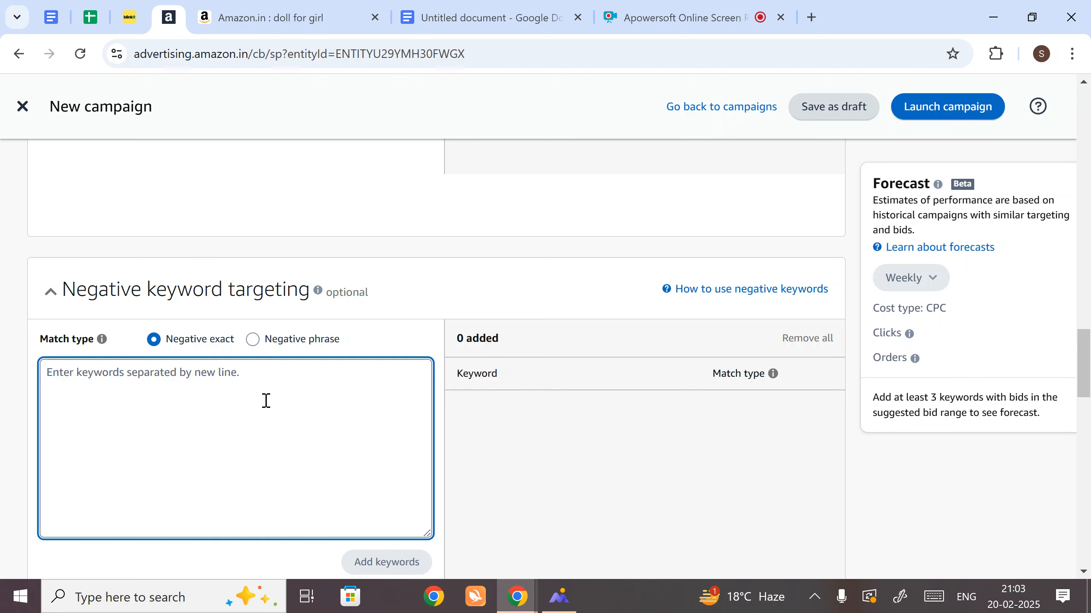
{"action": "scroll", "coordinate": [267, 401], "scroll_direction": "up", "scroll_amount": 12}
{"action": "scroll", "coordinate": [261, 362], "scroll_direction": "down", "scroll_amount": 2}
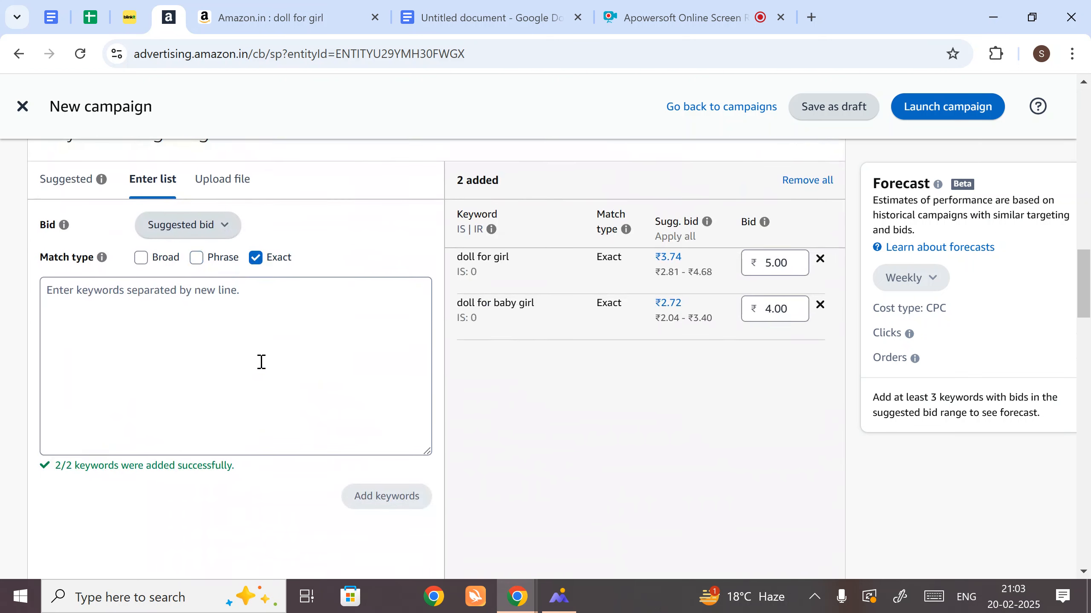
{"action": "scroll", "coordinate": [262, 362], "scroll_direction": "down", "scroll_amount": 10}
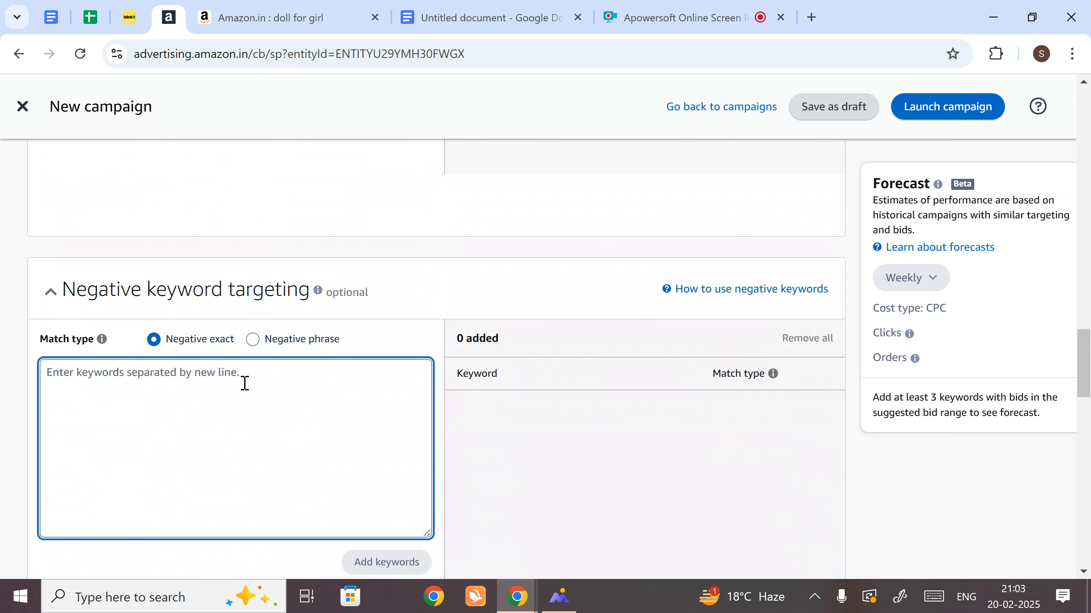
{"action": "scroll", "coordinate": [244, 384], "scroll_direction": "up", "scroll_amount": 10}
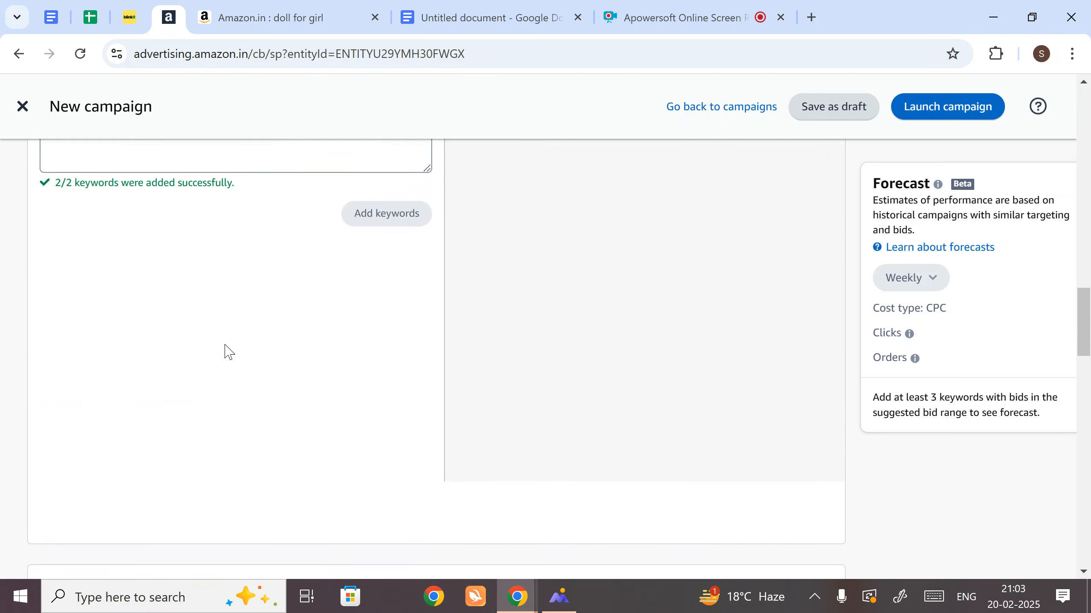
{"action": "scroll", "coordinate": [226, 344], "scroll_direction": "down", "scroll_amount": 5}
{"action": "scroll", "coordinate": [219, 343], "scroll_direction": "down", "scroll_amount": 5}
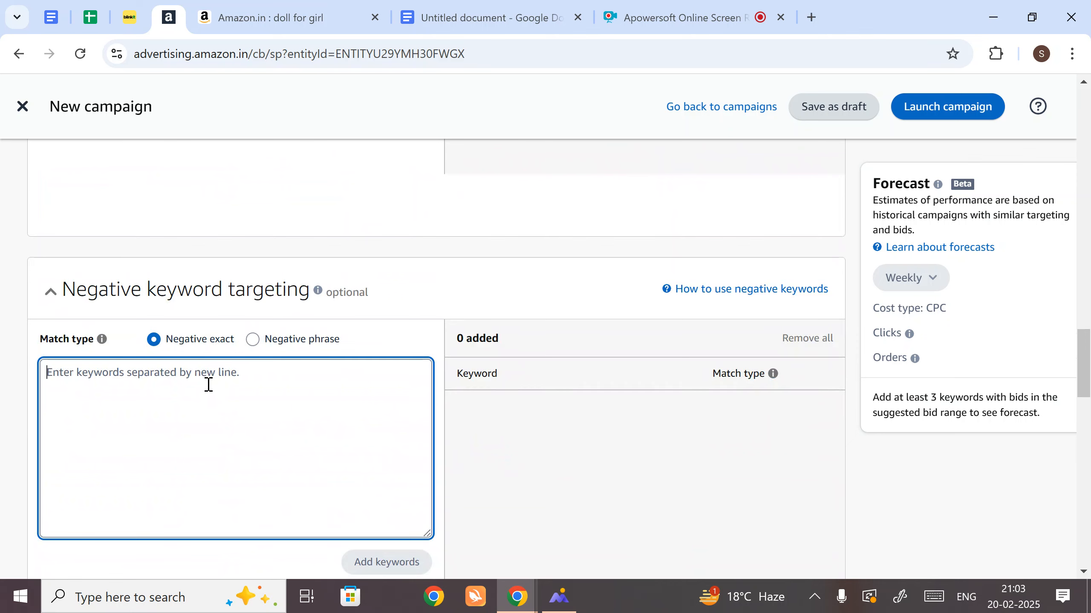
Add "doll for girl" as a negative exact keyword, and remove it again
{"action": "scroll", "coordinate": [208, 385], "scroll_direction": "down", "scroll_amount": 2}
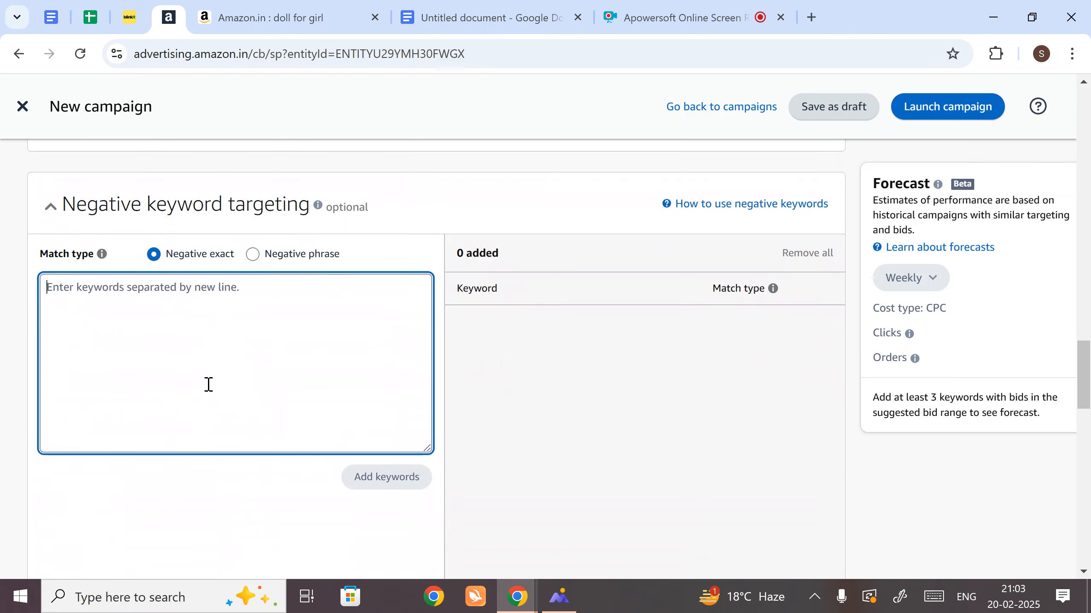
{"action": "type", "text": "doll "}
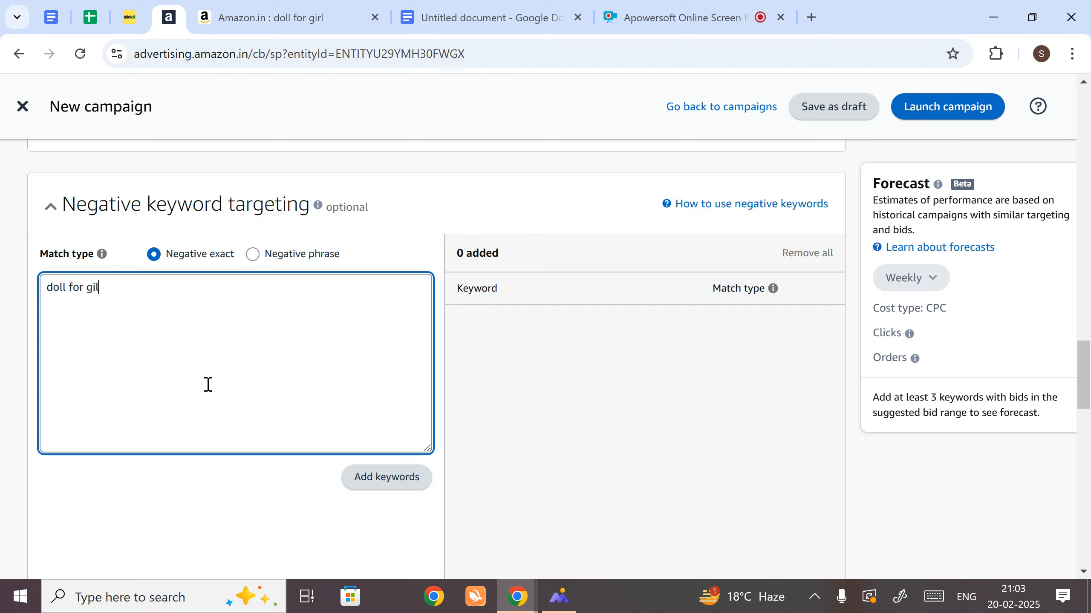
{"action": "type", "text": "for girl"}
{"action": "key", "text": "BackSpace"}
{"action": "type", "text": "rl"}
{"action": "left_click_drag", "start_coordinate": [139, 297], "coordinate": [43, 278]}
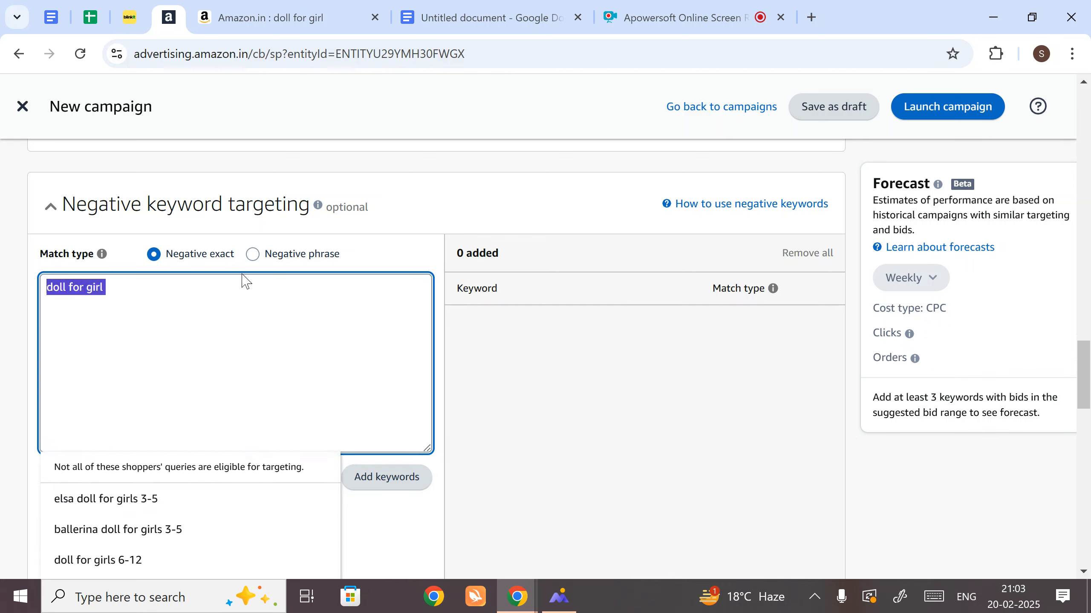
{"action": "left_click", "coordinate": [397, 477]}
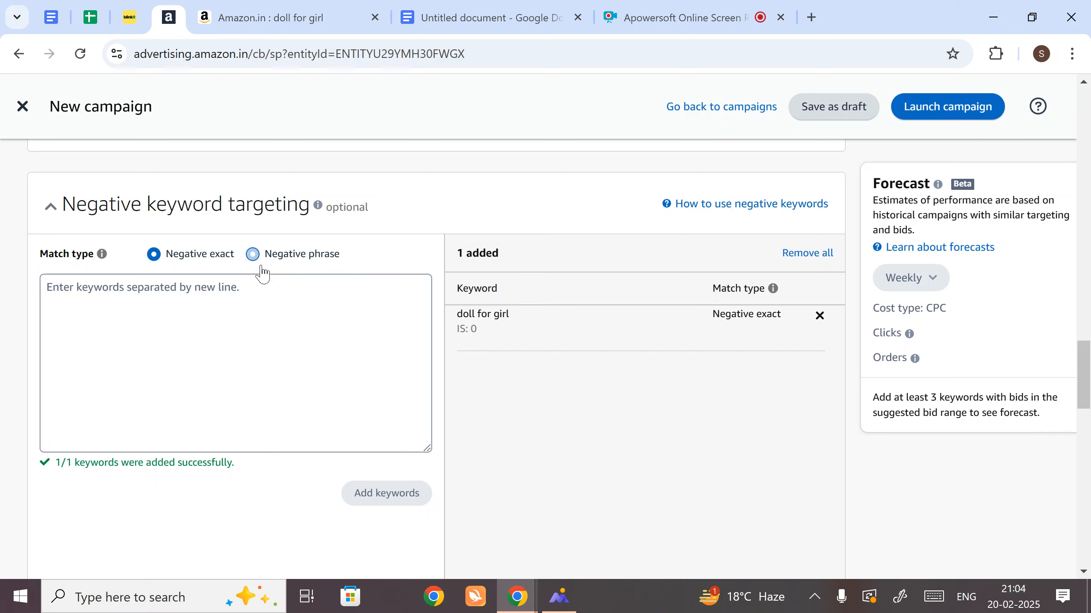
{"action": "left_click", "coordinate": [819, 324]}
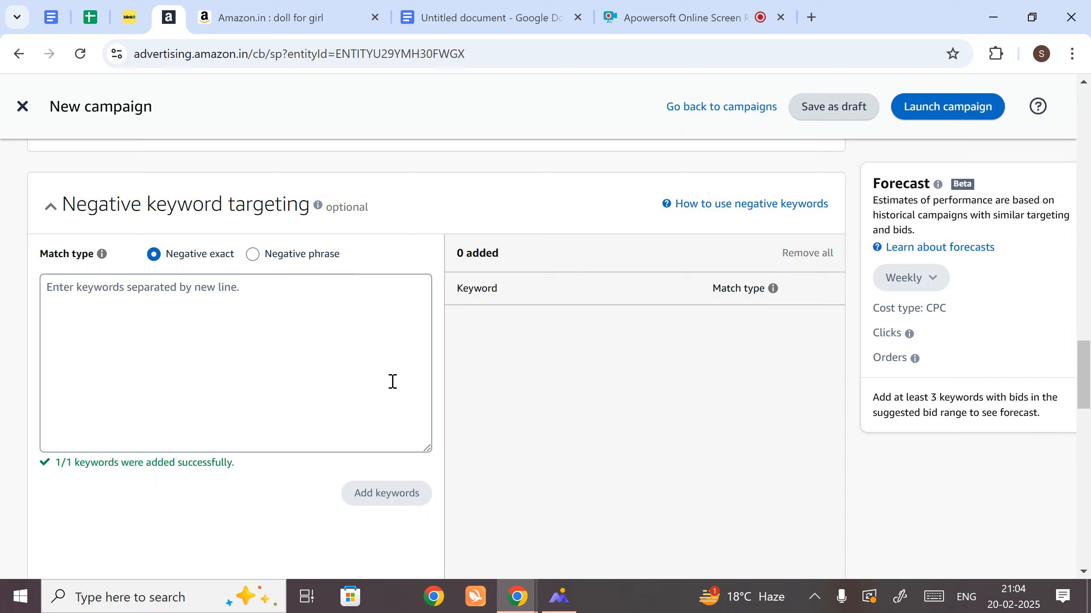
Review the campaign bidding strategy options and set the strategy to Fixed bids
{"action": "scroll", "coordinate": [365, 399], "scroll_direction": "down", "scroll_amount": 15}
{"action": "scroll", "coordinate": [389, 410], "scroll_direction": "down", "scroll_amount": 2}
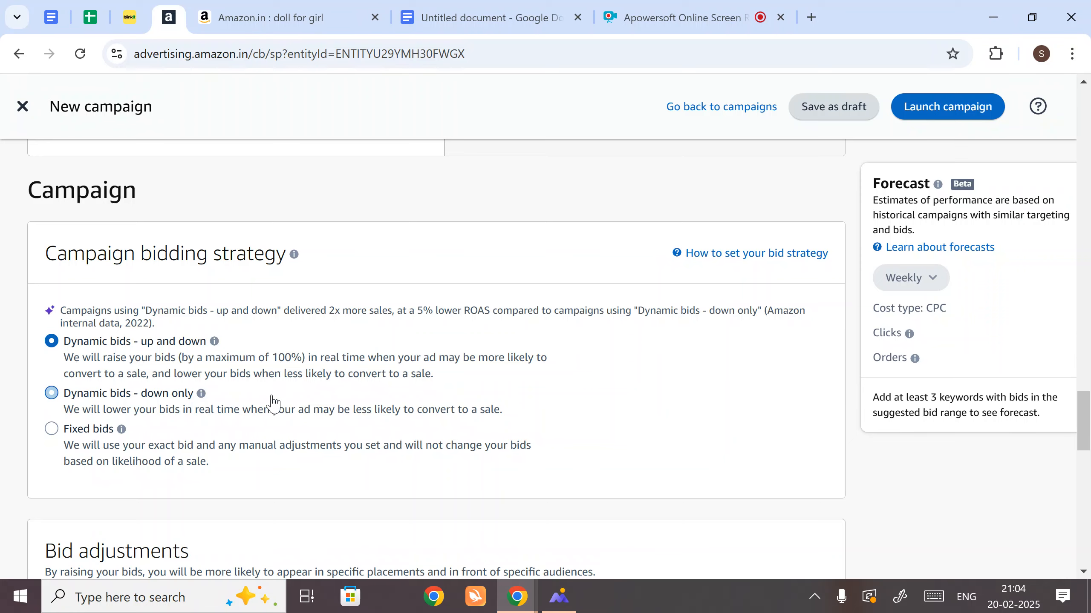
{"action": "scroll", "coordinate": [266, 399], "scroll_direction": "down", "scroll_amount": 2}
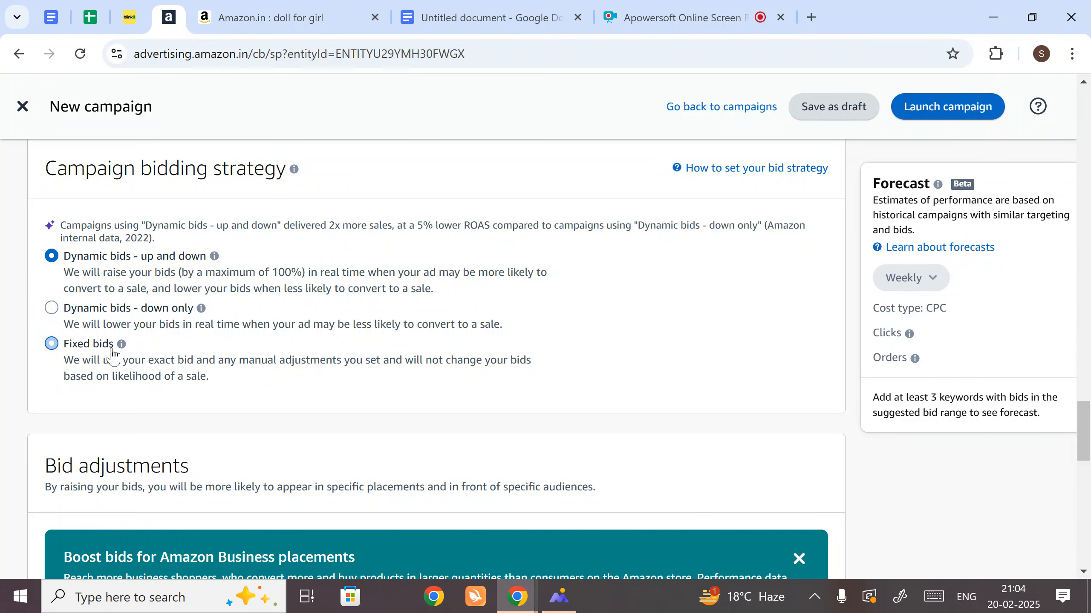
{"action": "scroll", "coordinate": [324, 445], "scroll_direction": "up", "scroll_amount": 20}
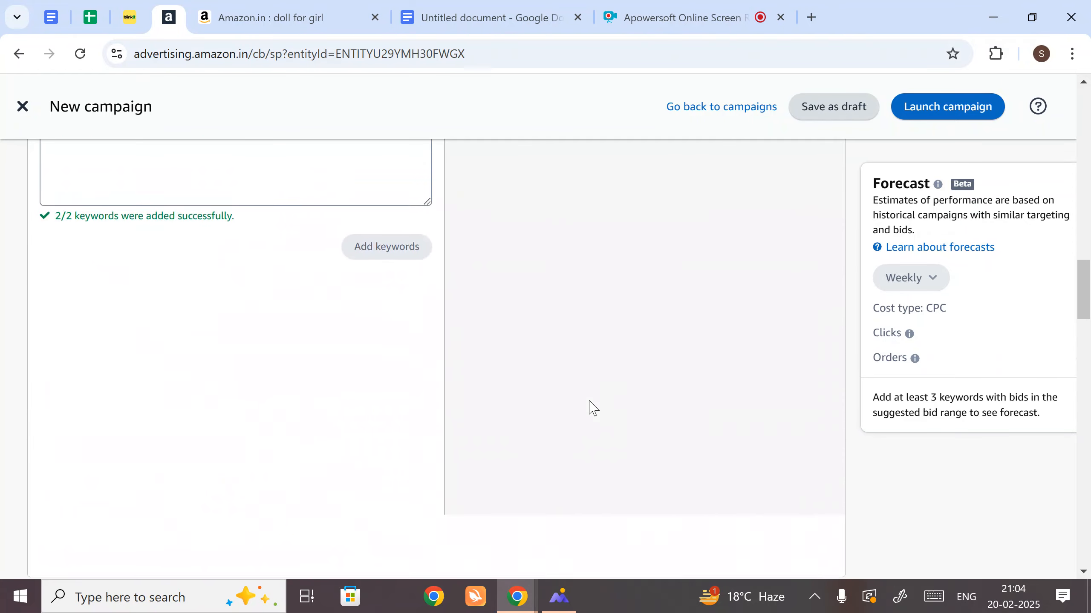
{"action": "scroll", "coordinate": [737, 394], "scroll_direction": "down", "scroll_amount": 10}
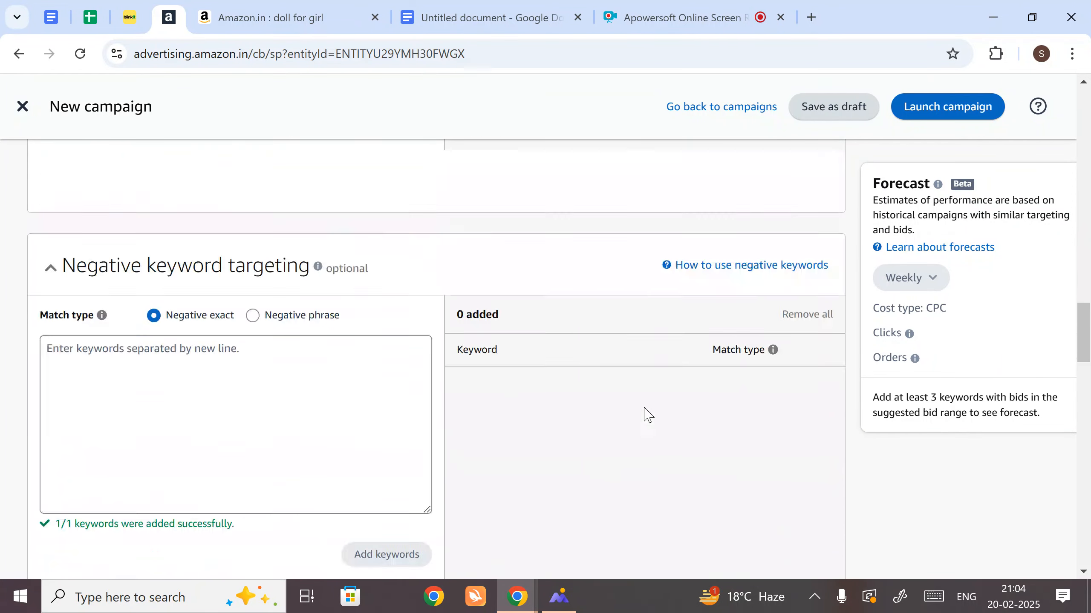
{"action": "scroll", "coordinate": [365, 396], "scroll_direction": "down", "scroll_amount": 10}
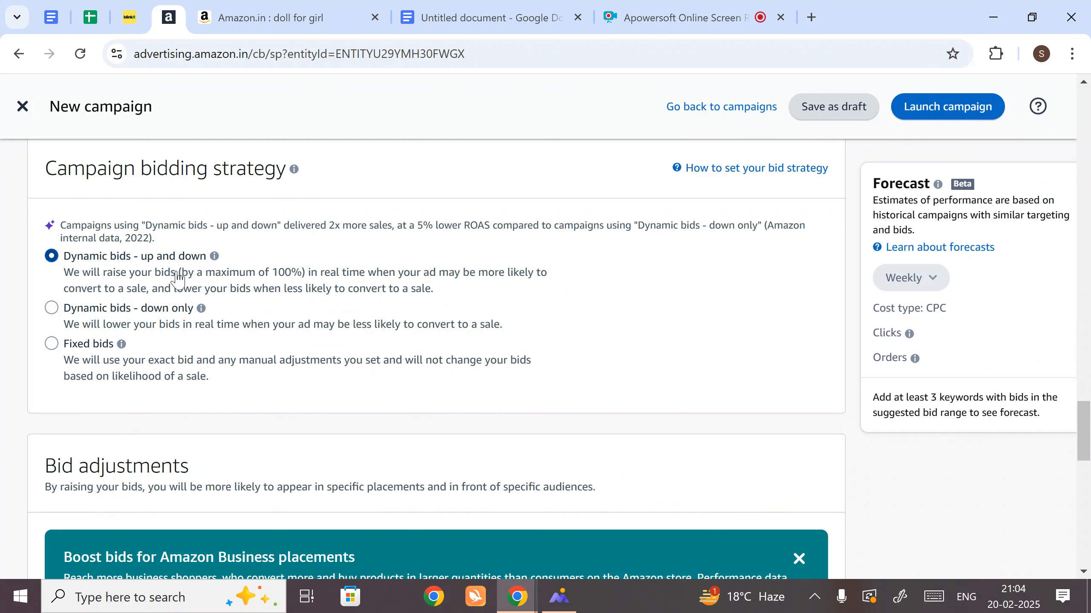
{"action": "scroll", "coordinate": [182, 312], "scroll_direction": "down", "scroll_amount": 2}
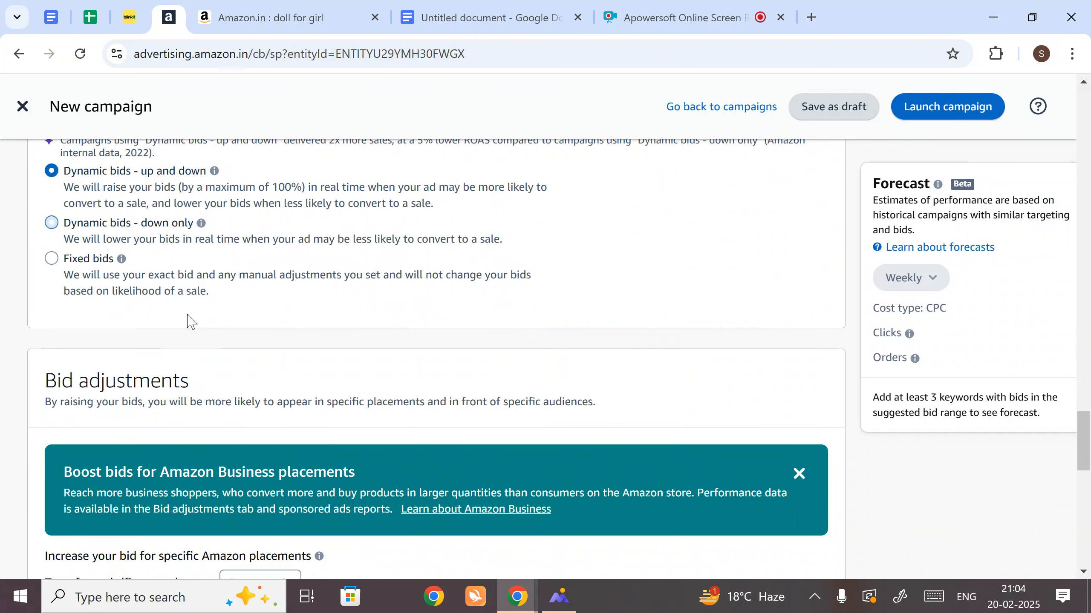
{"action": "scroll", "coordinate": [146, 272], "scroll_direction": "up", "scroll_amount": 2}
{"action": "left_click", "coordinate": [52, 343]}
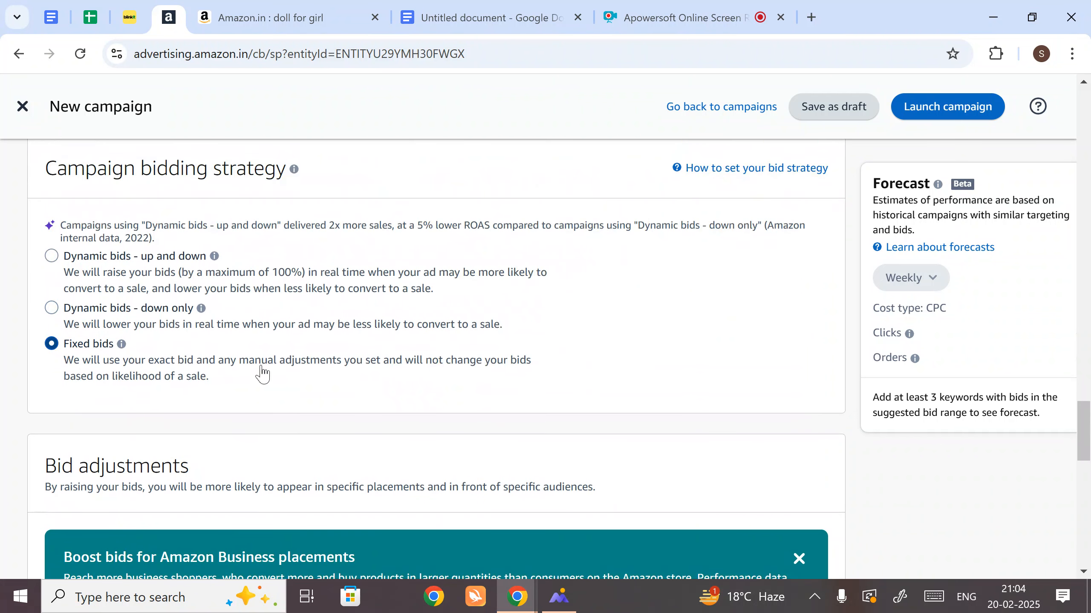
Examine the Bid adjustments section and its placement options for Top of search, Rest of search and Product pages
{"action": "scroll", "coordinate": [341, 365], "scroll_direction": "down", "scroll_amount": 8}
{"action": "scroll", "coordinate": [427, 361], "scroll_direction": "up", "scroll_amount": 2}
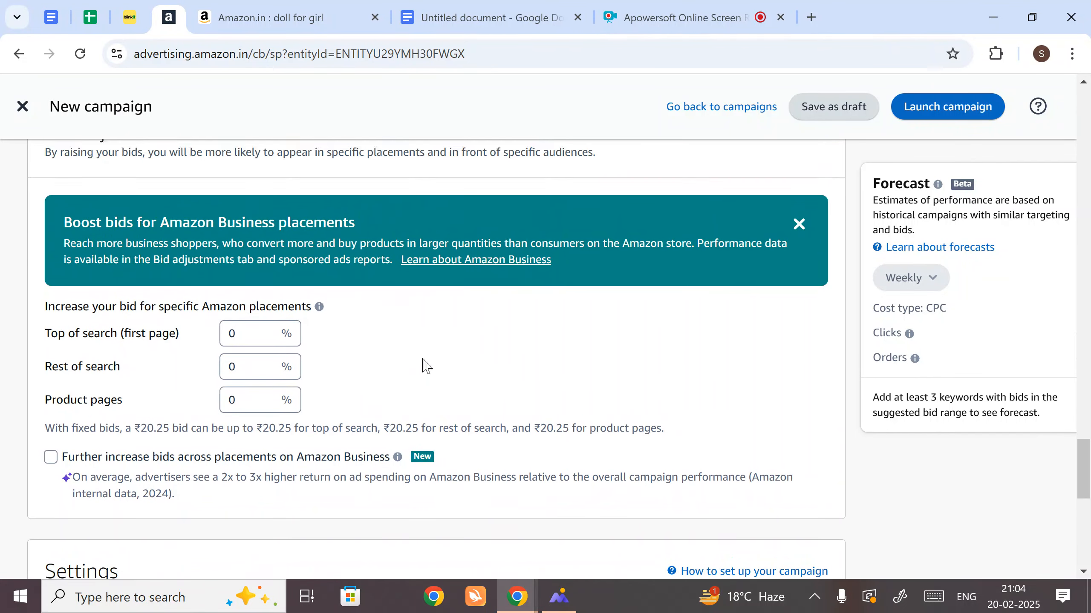
{"action": "scroll", "coordinate": [179, 325], "scroll_direction": "down", "scroll_amount": 2}
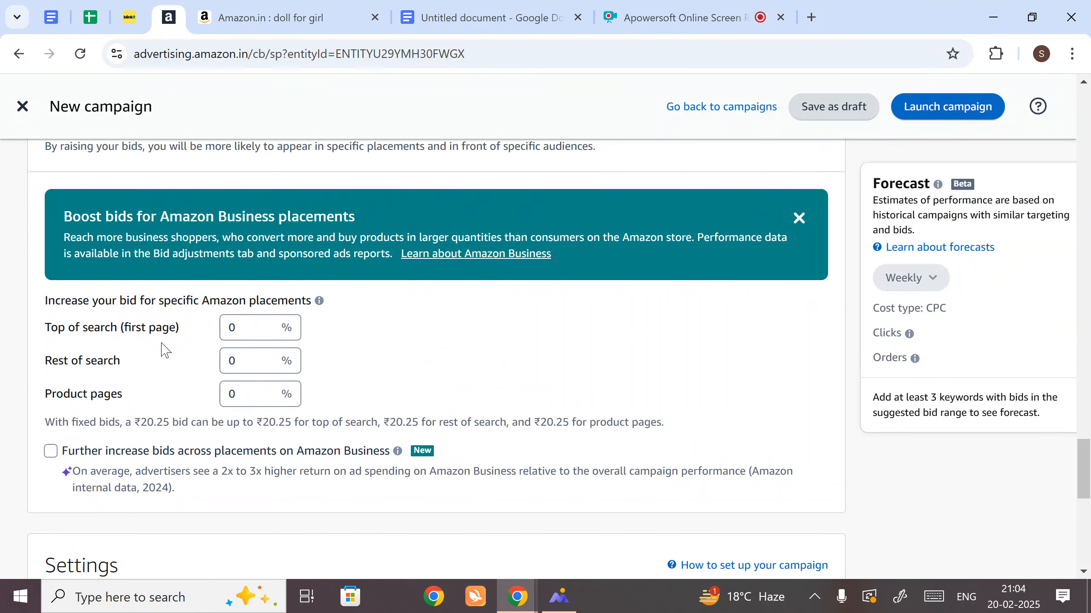
{"action": "scroll", "coordinate": [165, 350], "scroll_direction": "down", "scroll_amount": 2}
{"action": "scroll", "coordinate": [165, 346], "scroll_direction": "up", "scroll_amount": 2}
{"action": "left_click_drag", "start_coordinate": [47, 306], "coordinate": [307, 303]}
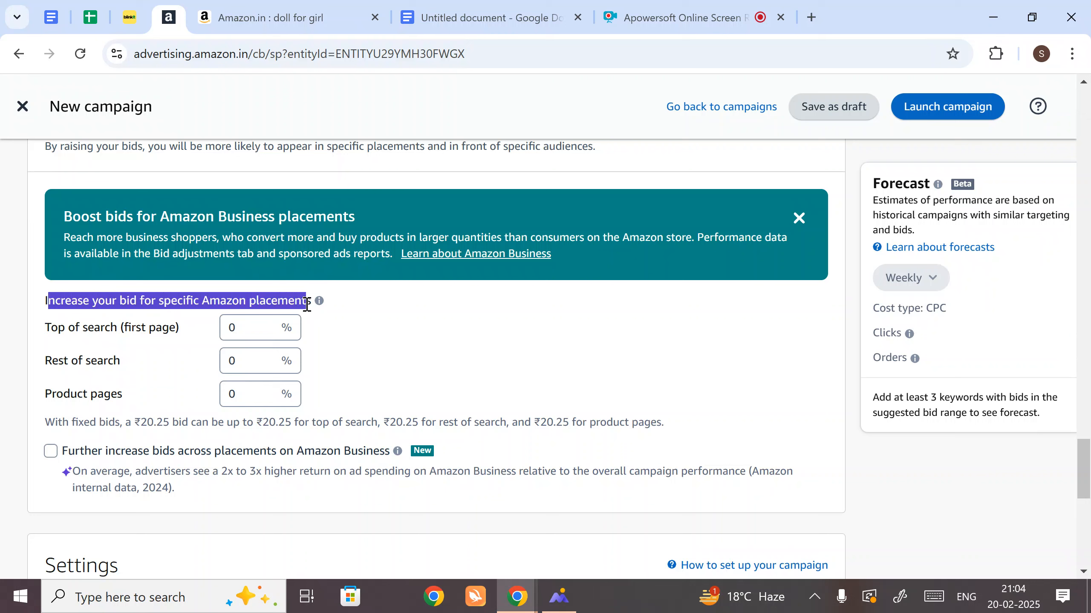
{"action": "left_click", "coordinate": [378, 360]}
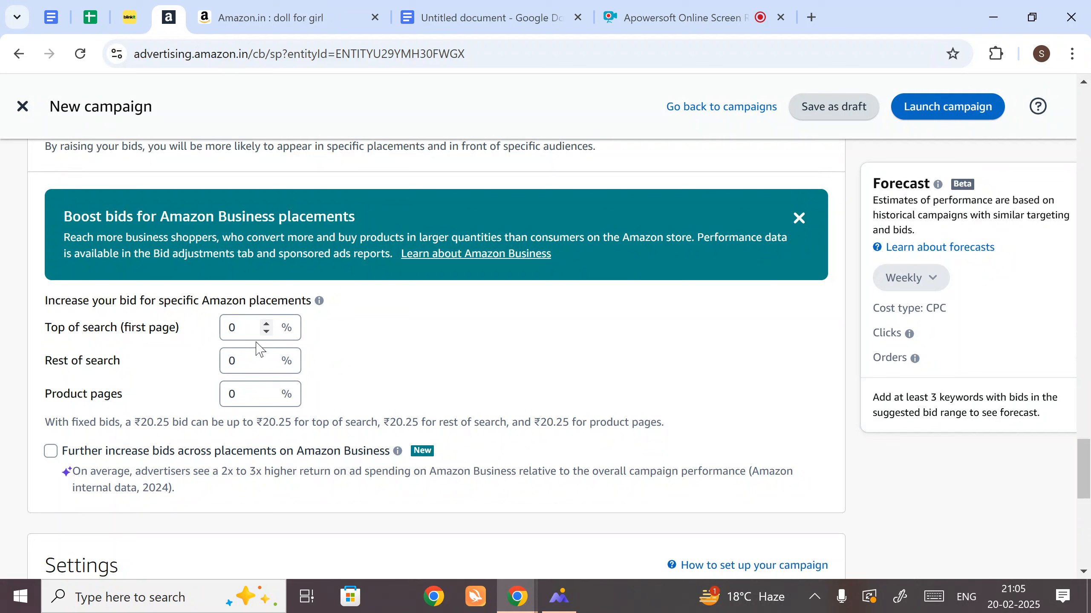
{"action": "left_click_drag", "start_coordinate": [50, 331], "coordinate": [184, 328]}
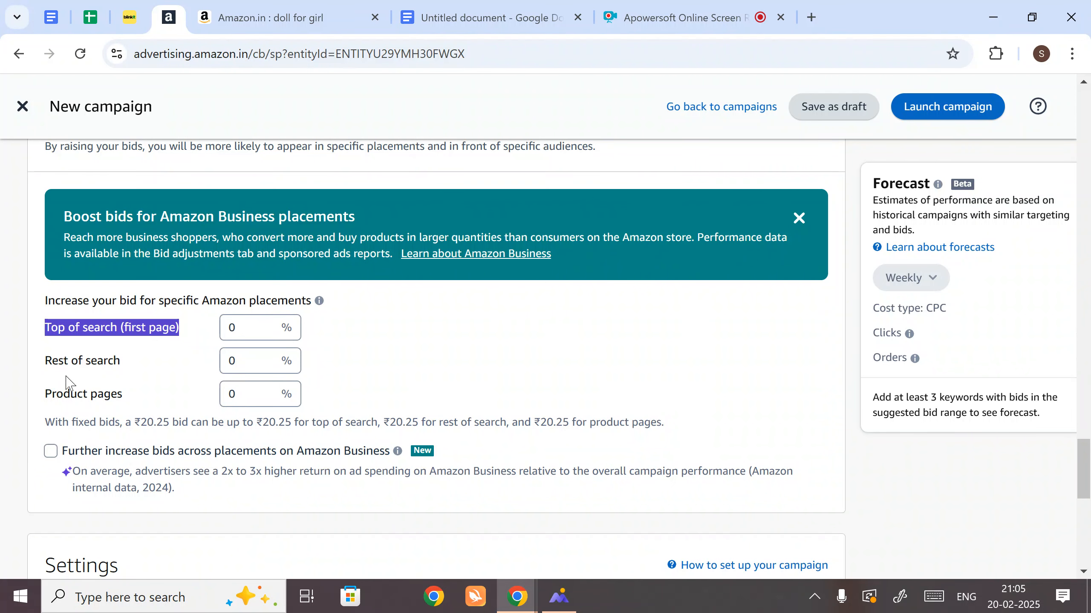
{"action": "left_click_drag", "start_coordinate": [46, 362], "coordinate": [125, 370]}
{"action": "left_click_drag", "start_coordinate": [47, 394], "coordinate": [173, 404]}
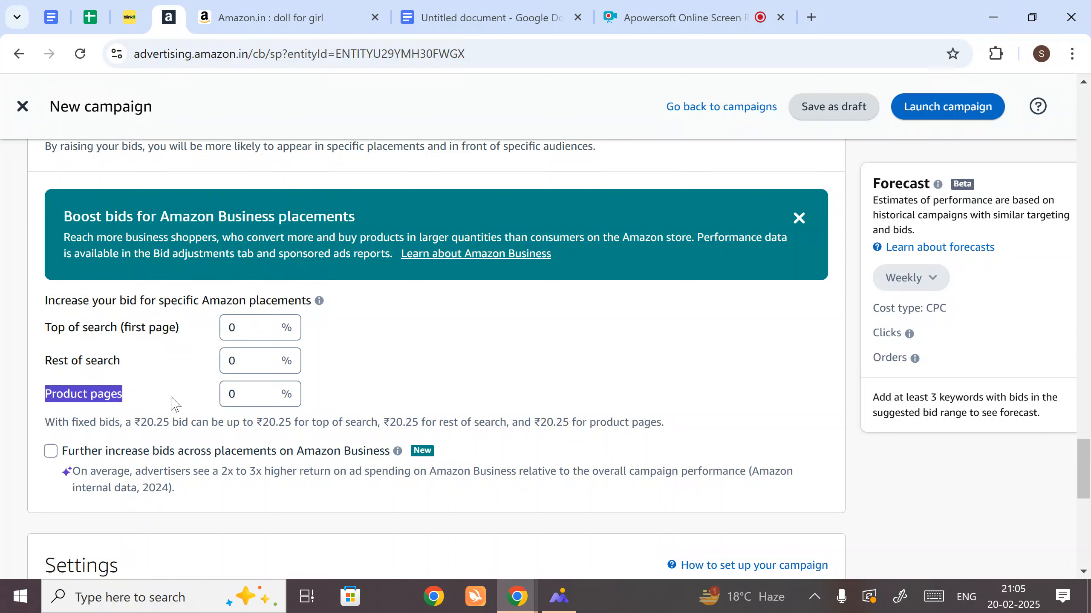
Try out the Product pages placement bid increase and leave it at 0%
{"action": "left_click", "coordinate": [266, 391]}
{"action": "left_click", "coordinate": [266, 398]}
{"action": "left_click", "coordinate": [266, 391]}
{"action": "left_click", "coordinate": [266, 390]}
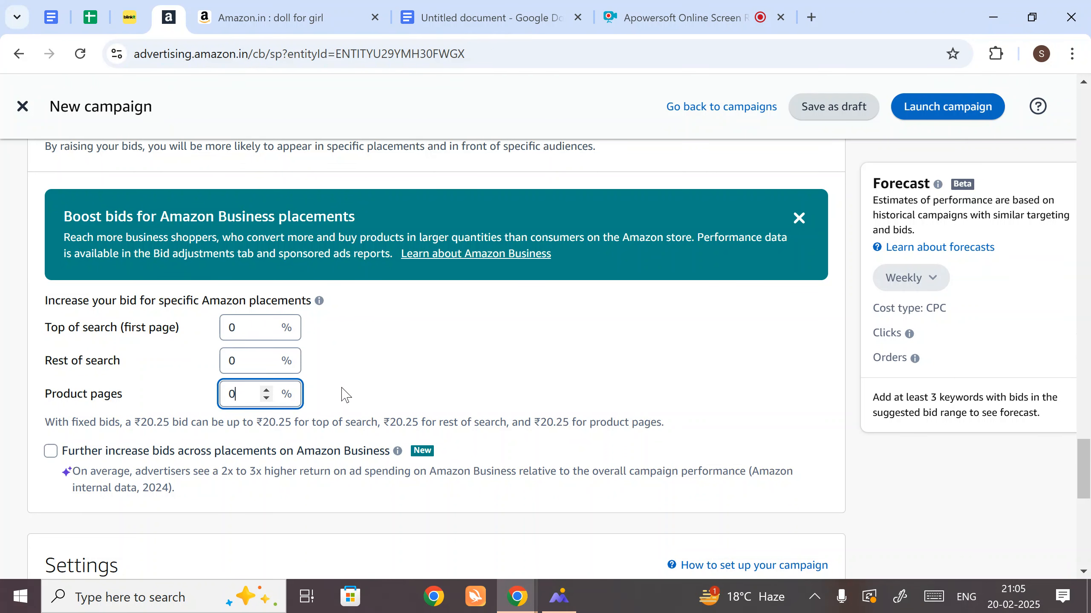
Read the note on how fixed bids apply to each placement and the option to further increase bids on Amazon Business
{"action": "scroll", "coordinate": [343, 391], "scroll_direction": "down", "scroll_amount": 2}
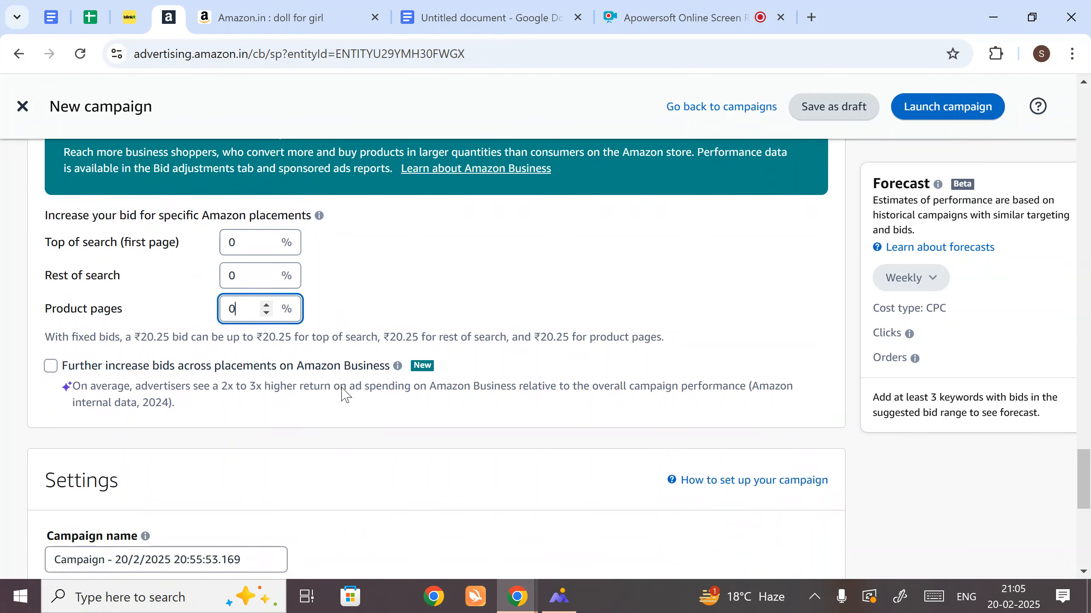
{"action": "scroll", "coordinate": [309, 383], "scroll_direction": "up", "scroll_amount": 2}
{"action": "scroll", "coordinate": [292, 359], "scroll_direction": "down", "scroll_amount": 2}
{"action": "left_click_drag", "start_coordinate": [45, 339], "coordinate": [683, 349]}
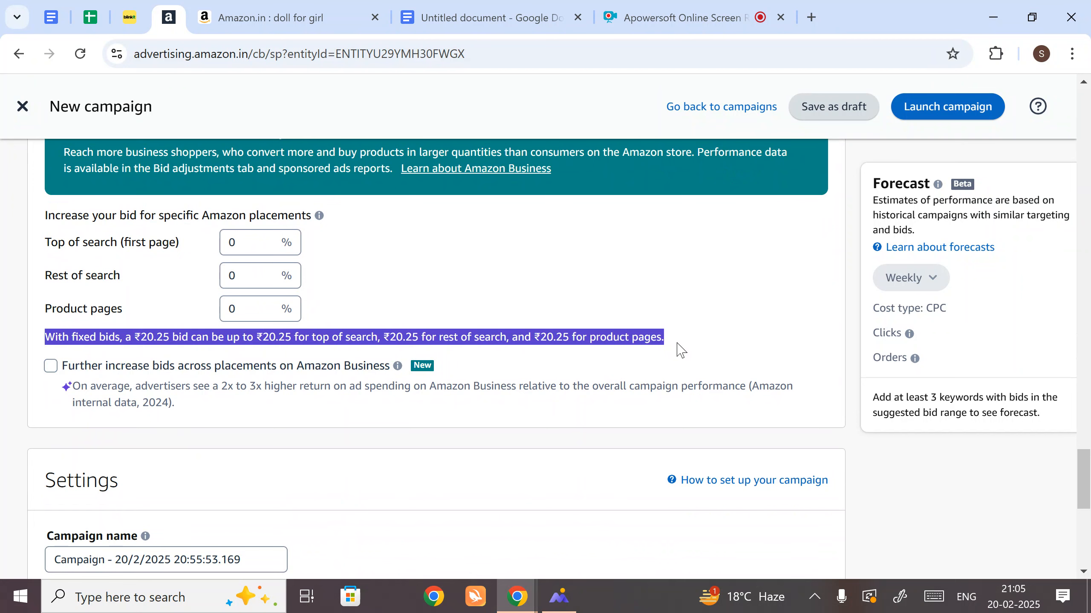
{"action": "scroll", "coordinate": [680, 350], "scroll_direction": "up", "scroll_amount": 2}
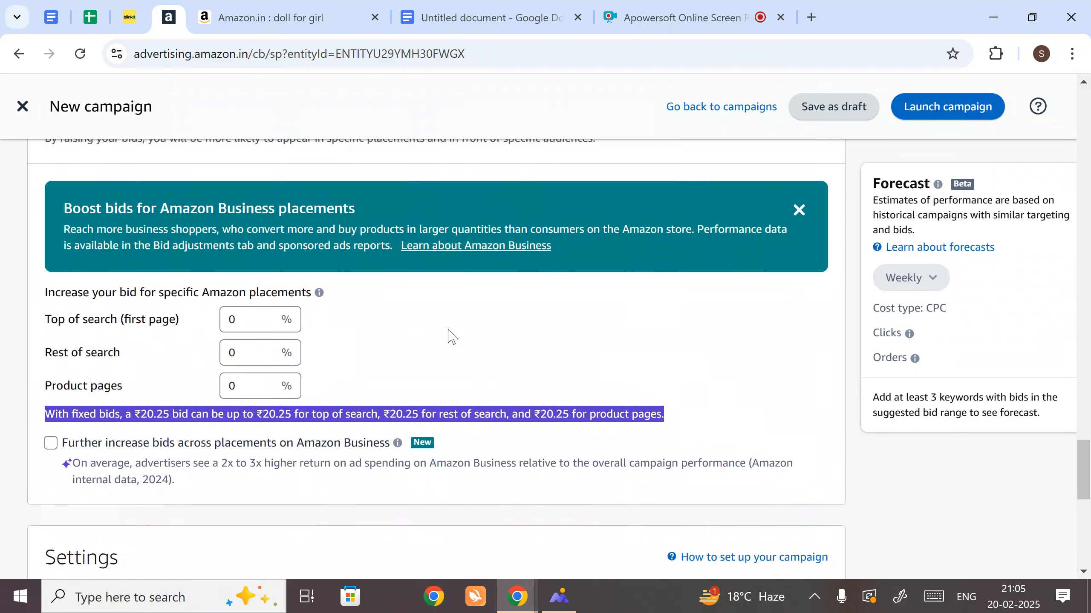
{"action": "scroll", "coordinate": [447, 334], "scroll_direction": "down", "scroll_amount": 1}
{"action": "scroll", "coordinate": [368, 303], "scroll_direction": "down", "scroll_amount": 2}
{"action": "scroll", "coordinate": [311, 275], "scroll_direction": "down", "scroll_amount": 1}
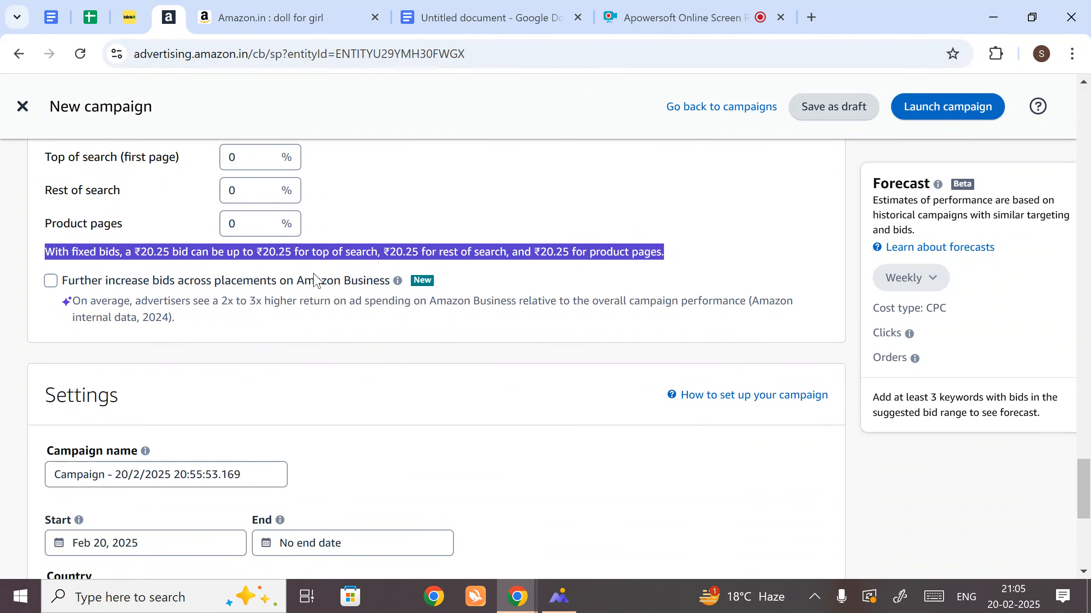
{"action": "scroll", "coordinate": [425, 350], "scroll_direction": "down", "scroll_amount": 4}
{"action": "scroll", "coordinate": [427, 354], "scroll_direction": "up", "scroll_amount": 6}
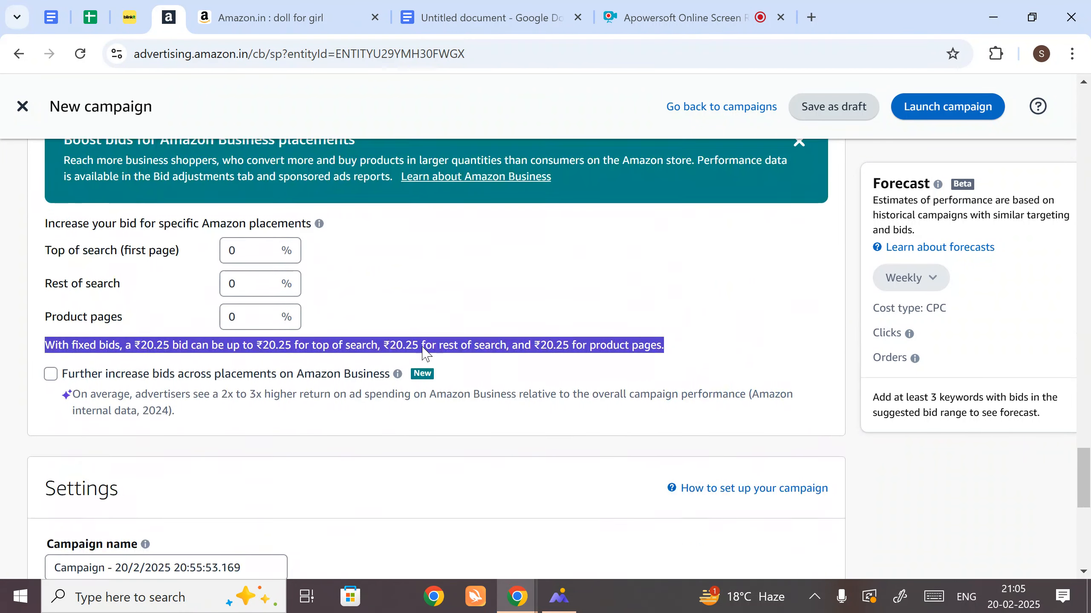
Replace the default campaign name with "Toys" in the campaign settings
{"action": "scroll", "coordinate": [432, 363], "scroll_direction": "down", "scroll_amount": 6}
{"action": "left_click_drag", "start_coordinate": [260, 303], "coordinate": [22, 313]}
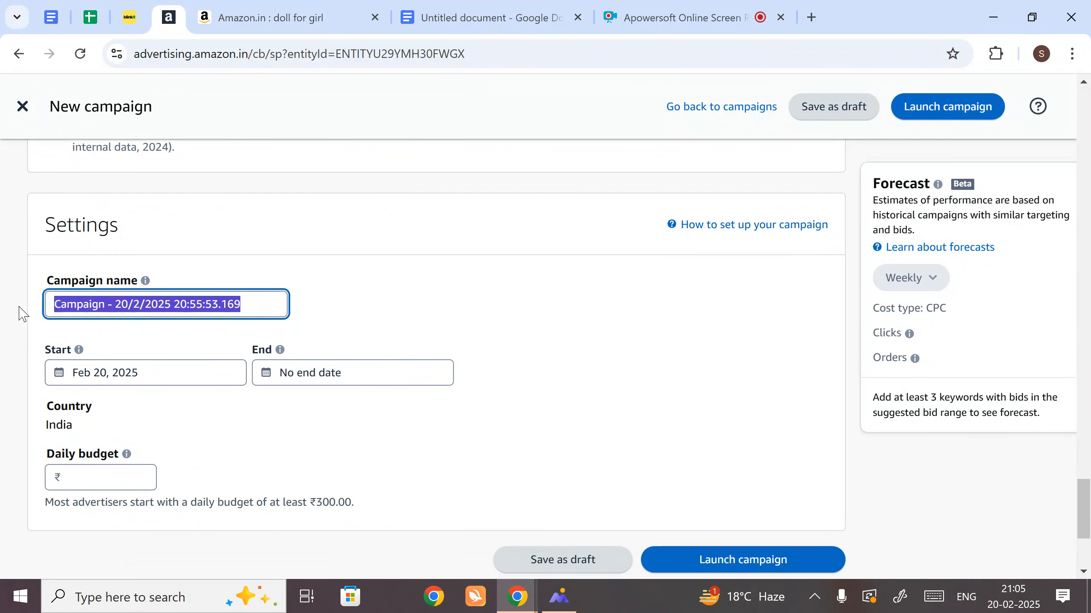
{"action": "type", "text": "Tod"}
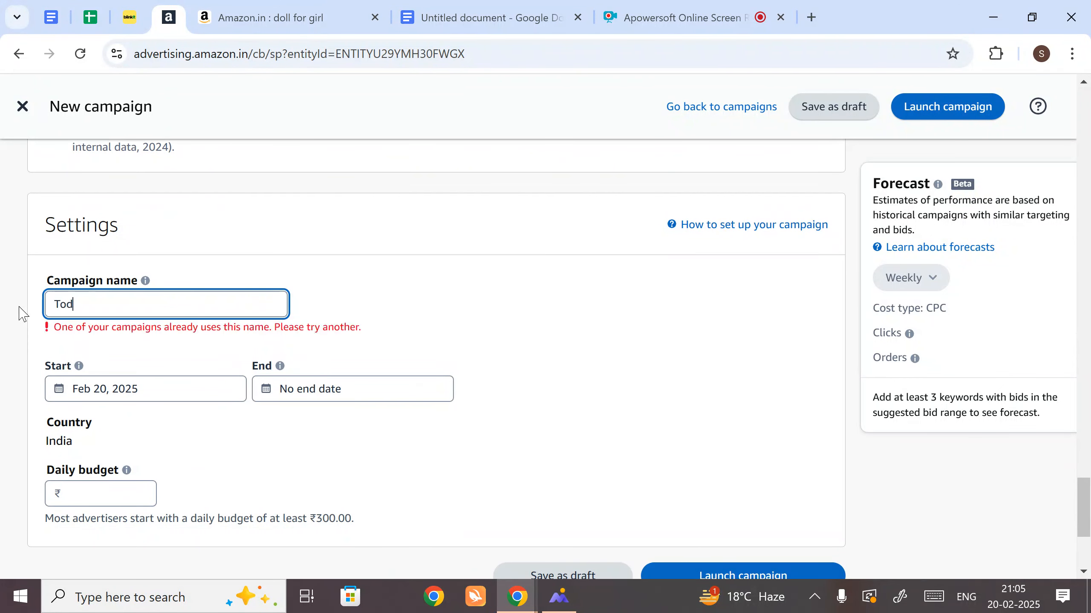
{"action": "key", "text": "BackSpace"}
{"action": "type", "text": "ys"}
Set the campaign end date to Aug 8, 2025 and the daily budget to ₹200
{"action": "scroll", "coordinate": [22, 314], "scroll_direction": "down", "scroll_amount": 3}
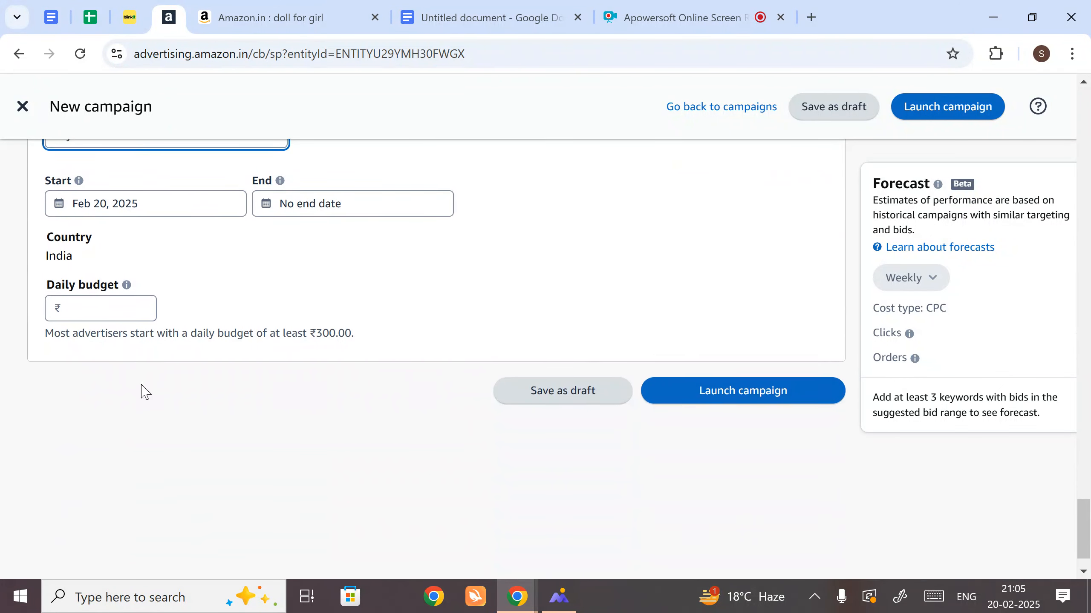
{"action": "scroll", "coordinate": [128, 365], "scroll_direction": "up", "scroll_amount": 2}
{"action": "left_click", "coordinate": [299, 288]}
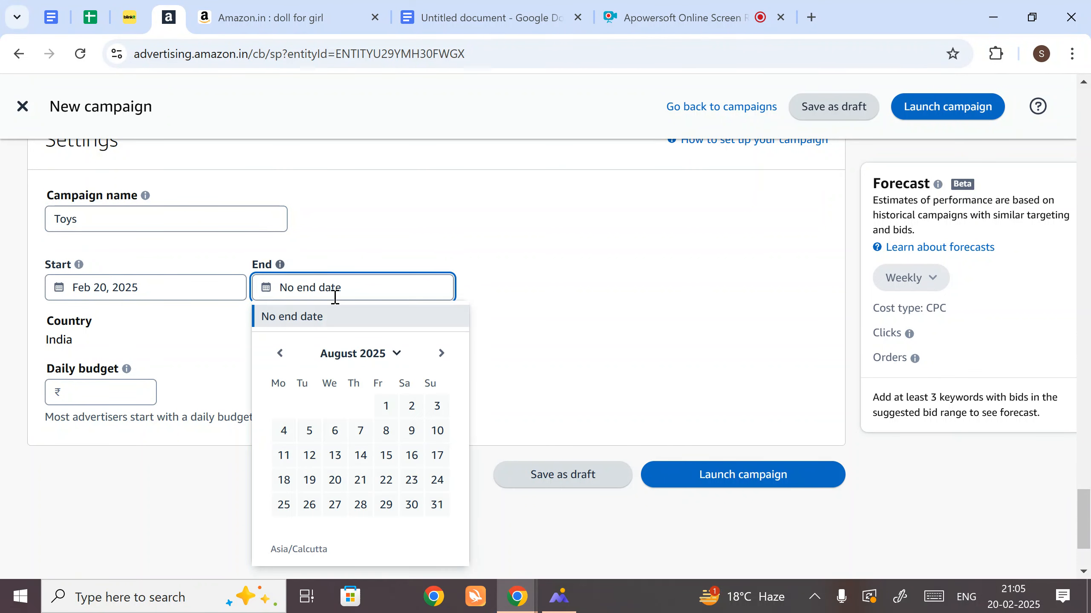
{"action": "left_click", "coordinate": [386, 430]}
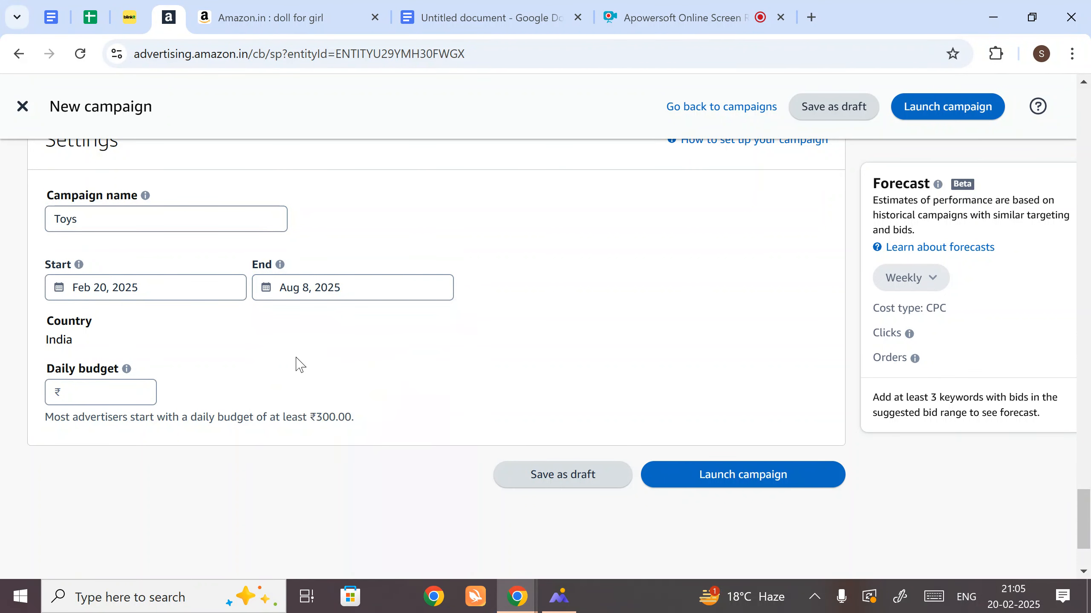
{"action": "scroll", "coordinate": [129, 343], "scroll_direction": "down", "scroll_amount": 2}
{"action": "left_click", "coordinate": [111, 315]}
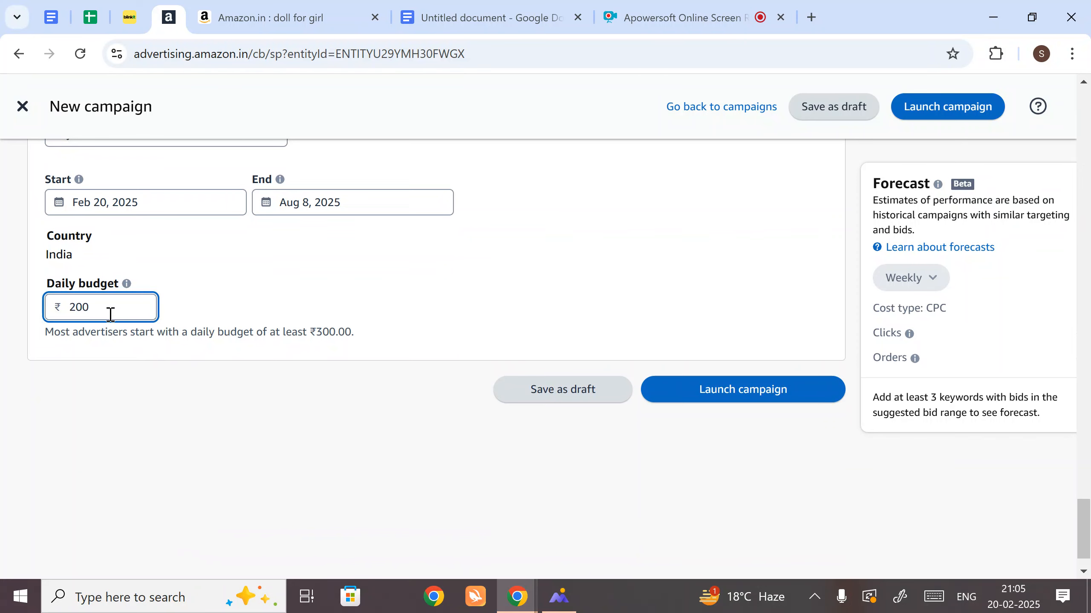
Review the keyword bids, negative keyword section, bidding strategy, placement adjustments and campaign settings before launch
{"action": "scroll", "coordinate": [178, 394], "scroll_direction": "up", "scroll_amount": 10}
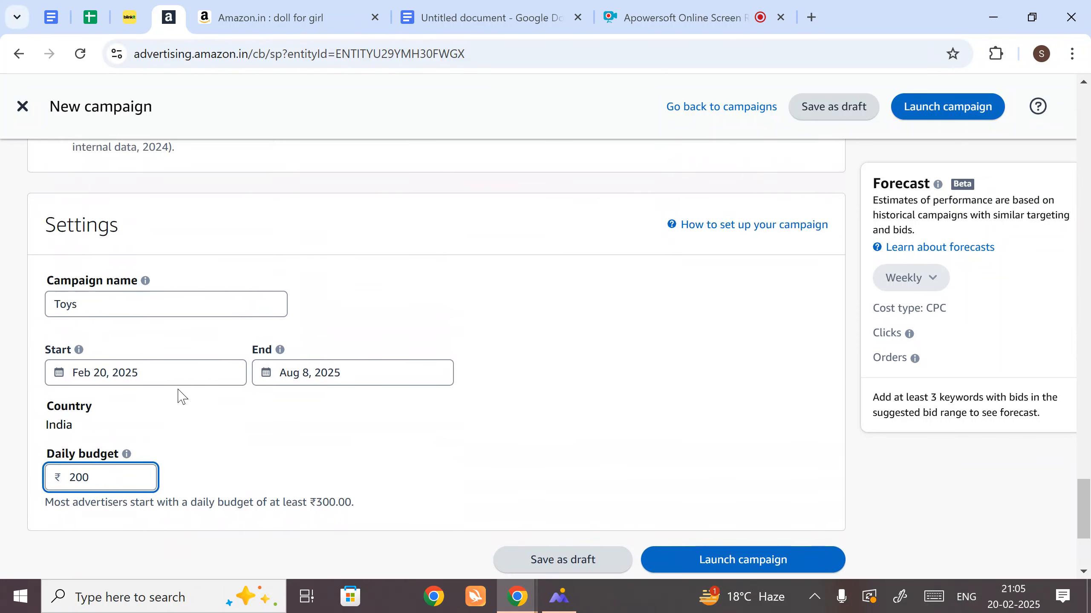
{"action": "scroll", "coordinate": [178, 394], "scroll_direction": "up", "scroll_amount": 15}
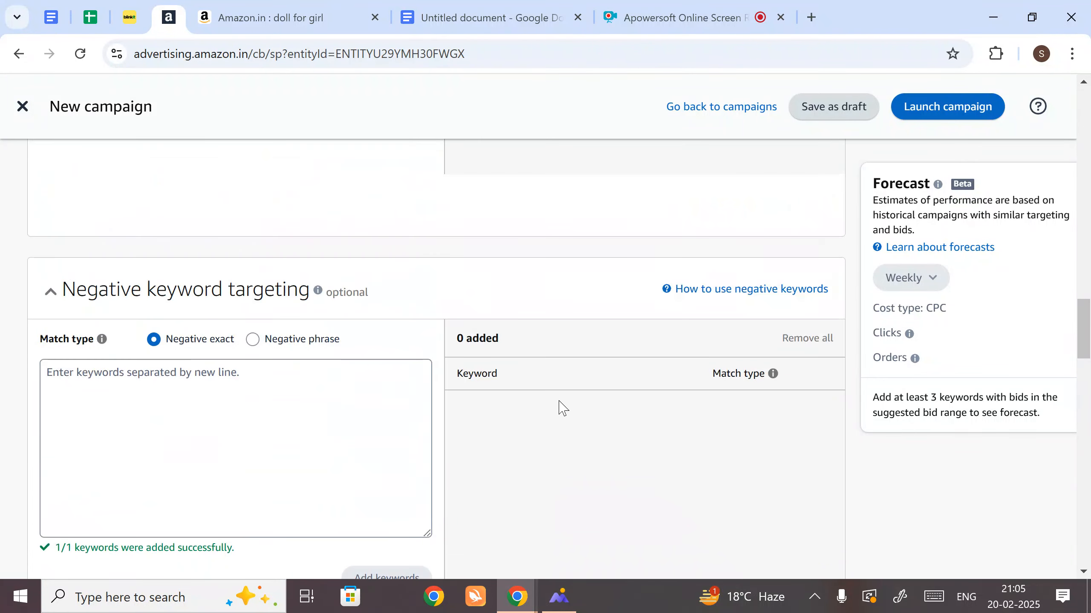
{"action": "scroll", "coordinate": [562, 408], "scroll_direction": "up", "scroll_amount": 6}
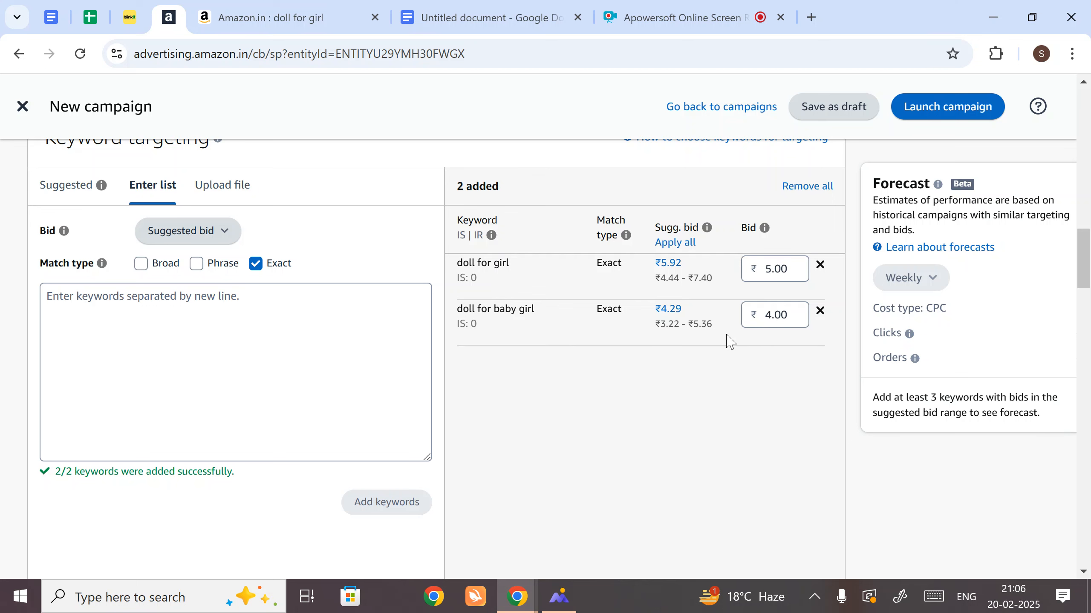
{"action": "scroll", "coordinate": [547, 389], "scroll_direction": "down", "scroll_amount": 10}
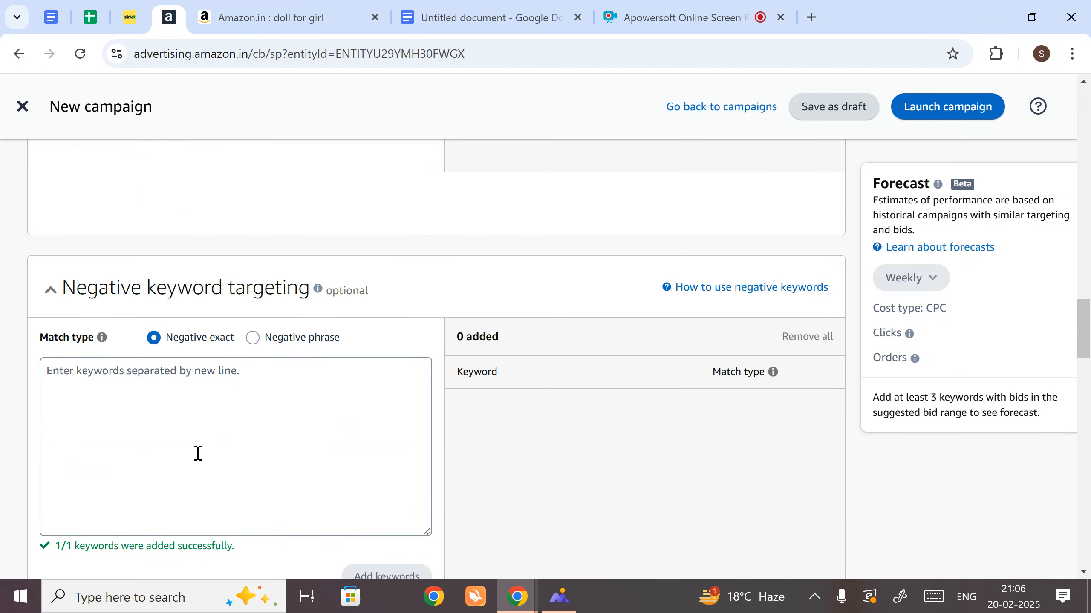
{"action": "scroll", "coordinate": [198, 453], "scroll_direction": "down", "scroll_amount": 15}
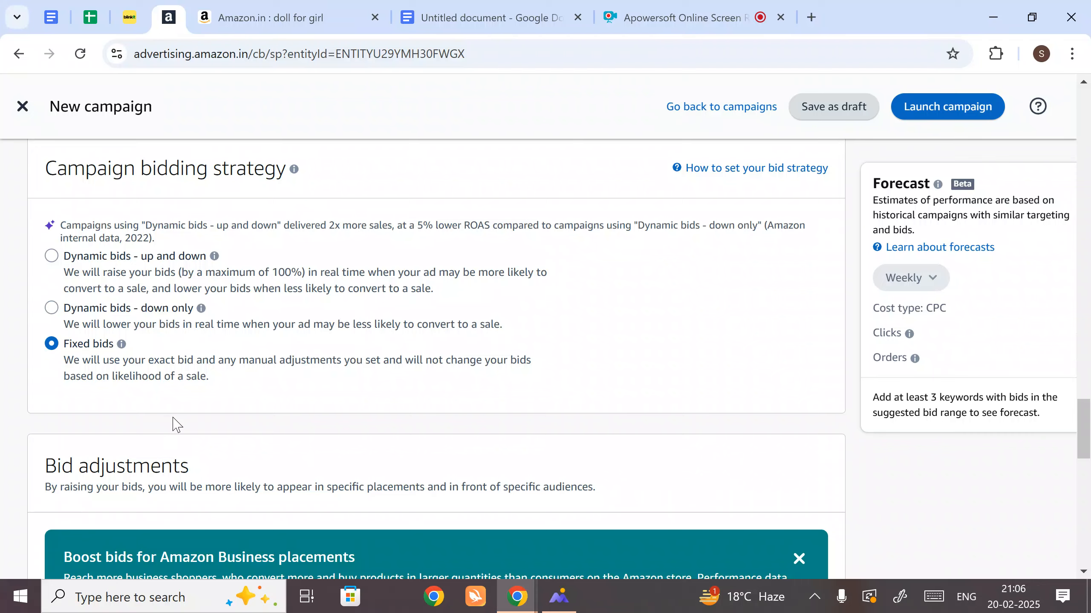
{"action": "scroll", "coordinate": [175, 423], "scroll_direction": "up", "scroll_amount": 2}
{"action": "scroll", "coordinate": [202, 415], "scroll_direction": "down", "scroll_amount": 10}
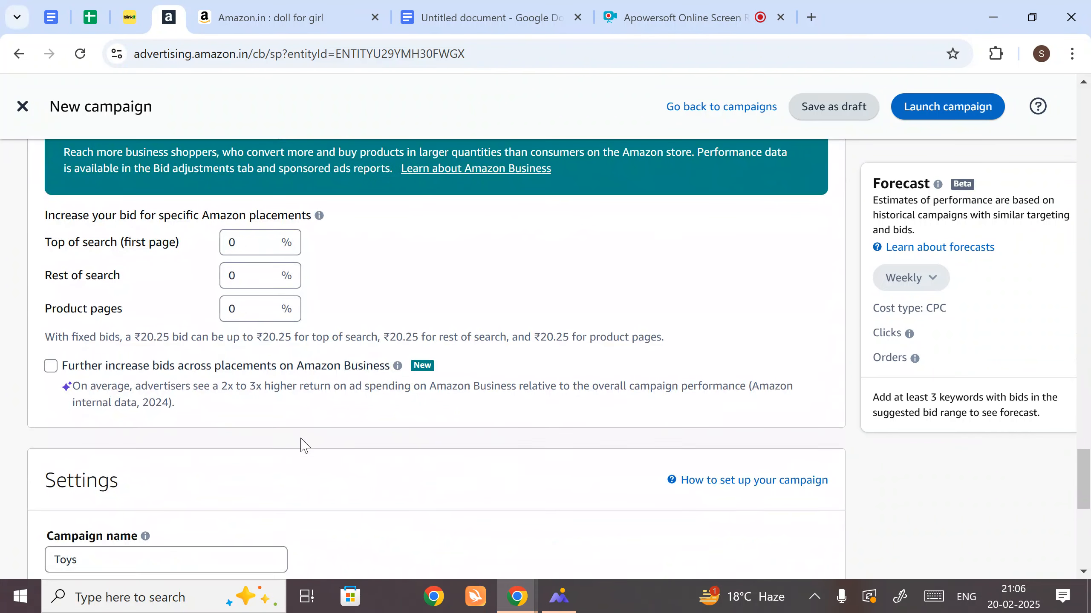
{"action": "scroll", "coordinate": [258, 455], "scroll_direction": "down", "scroll_amount": 7}
{"action": "scroll", "coordinate": [343, 415], "scroll_direction": "up", "scroll_amount": 2}
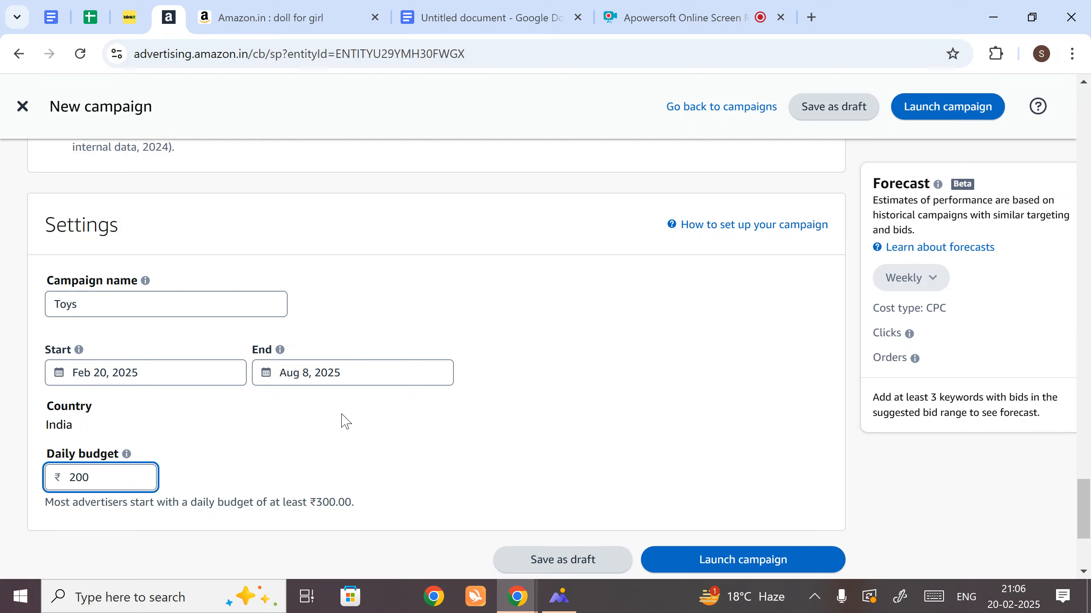
{"action": "scroll", "coordinate": [344, 429], "scroll_direction": "down", "scroll_amount": 2}
{"action": "scroll", "coordinate": [343, 435], "scroll_direction": "up", "scroll_amount": 2}
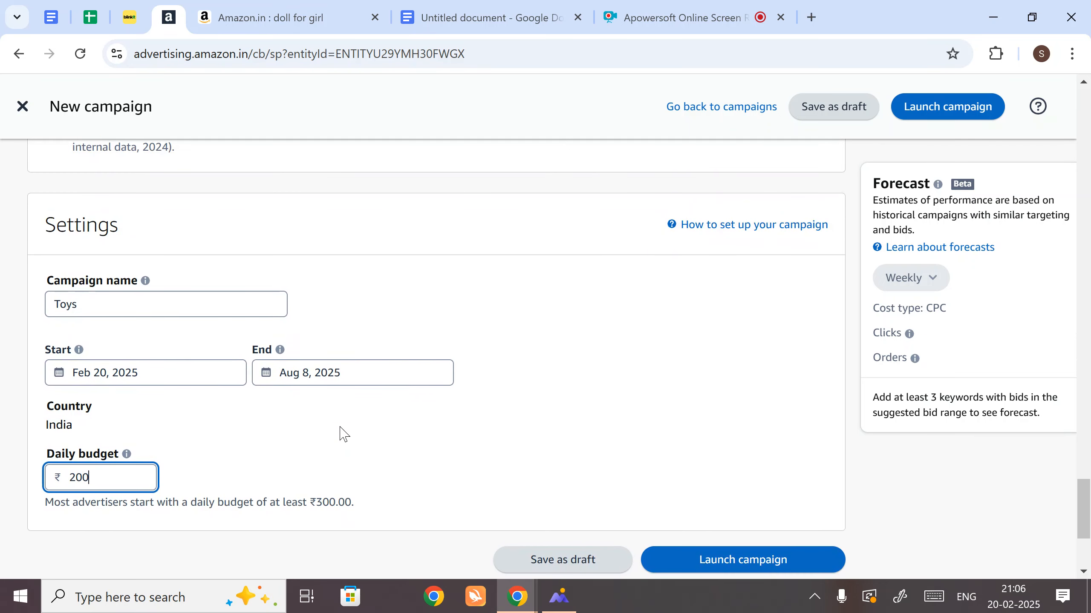
{"action": "scroll", "coordinate": [343, 433], "scroll_direction": "down", "scroll_amount": 1}
{"action": "scroll", "coordinate": [343, 433], "scroll_direction": "up", "scroll_amount": 1}
{"action": "scroll", "coordinate": [344, 434], "scroll_direction": "up", "scroll_amount": 10}
{"action": "scroll", "coordinate": [344, 434], "scroll_direction": "up", "scroll_amount": 15}
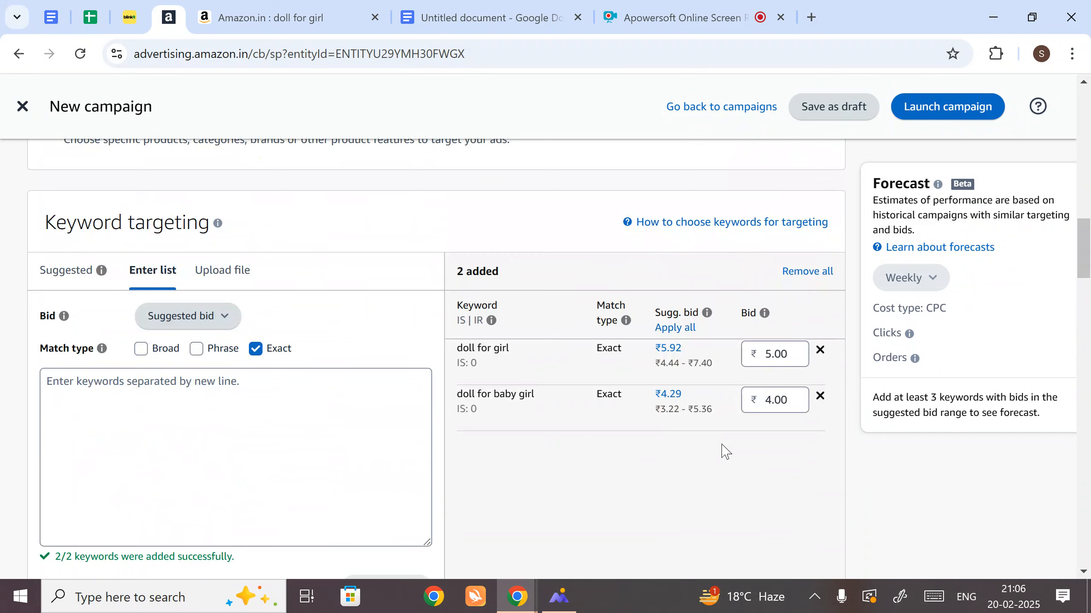
{"action": "scroll", "coordinate": [725, 451], "scroll_direction": "down", "scroll_amount": 10}
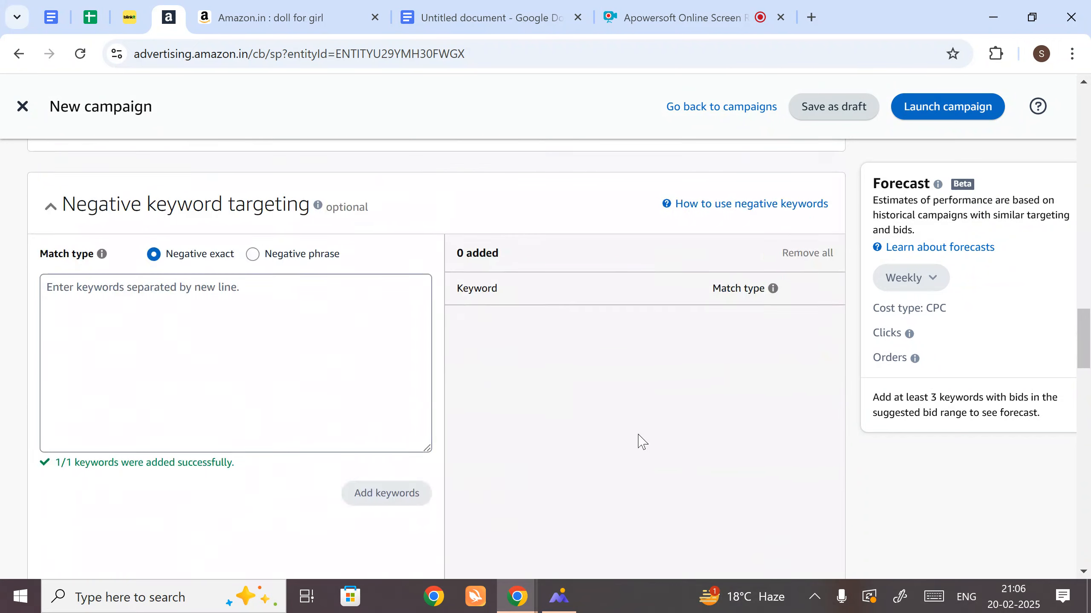
{"action": "scroll", "coordinate": [385, 383], "scroll_direction": "down", "scroll_amount": 15}
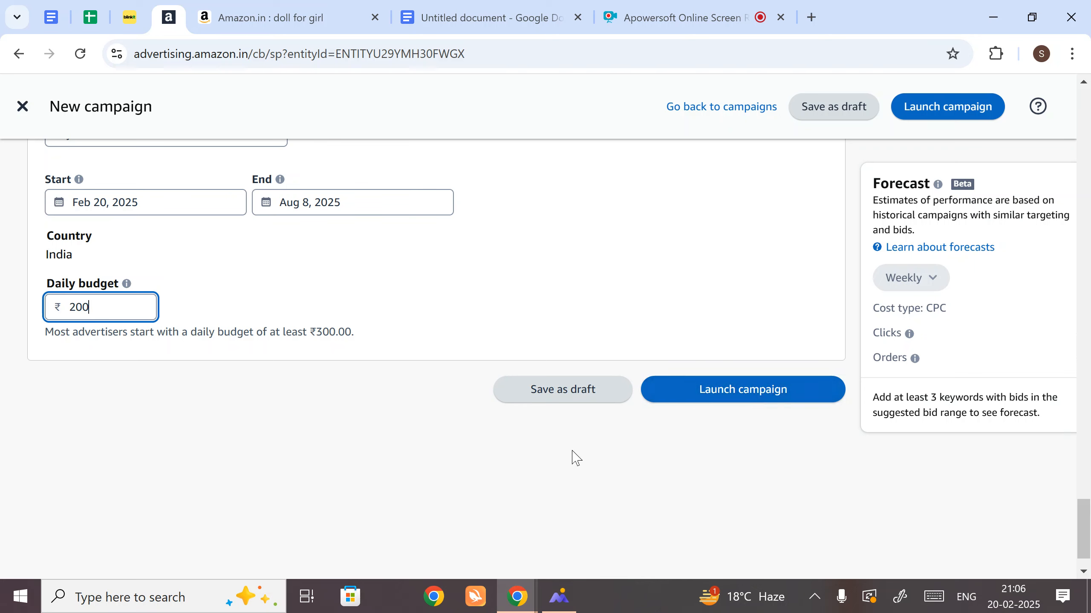
{"action": "scroll", "coordinate": [519, 441], "scroll_direction": "down", "scroll_amount": 2}
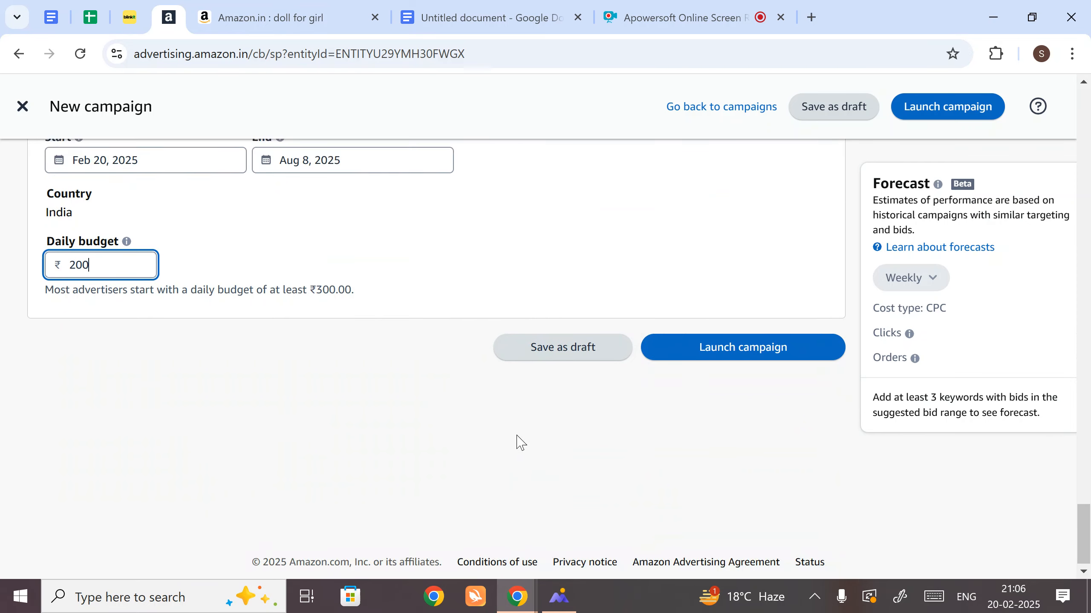
Review the campaign setup again from the ad group name and selected product through the targeting choices to the keyword list
{"action": "scroll", "coordinate": [424, 344], "scroll_direction": "up", "scroll_amount": 20}
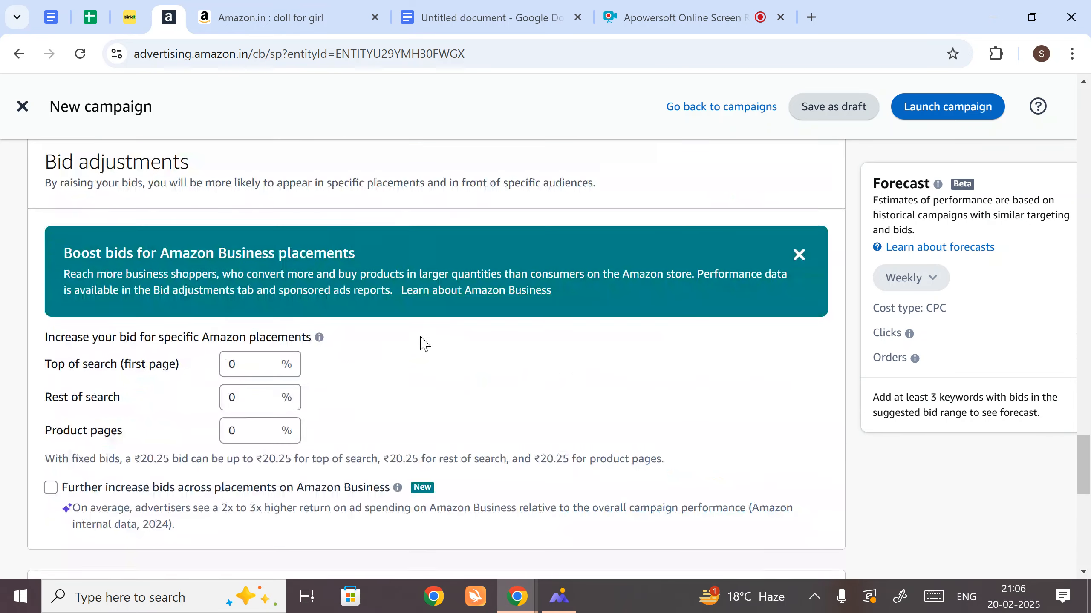
{"action": "scroll", "coordinate": [424, 344], "scroll_direction": "up", "scroll_amount": 15}
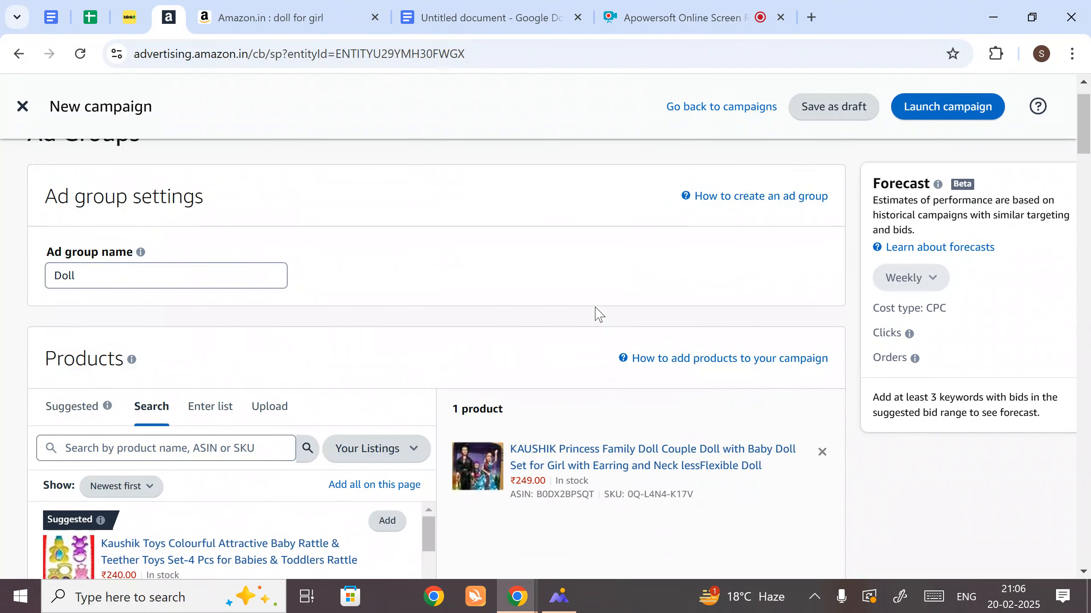
{"action": "scroll", "coordinate": [599, 313], "scroll_direction": "up", "scroll_amount": 1}
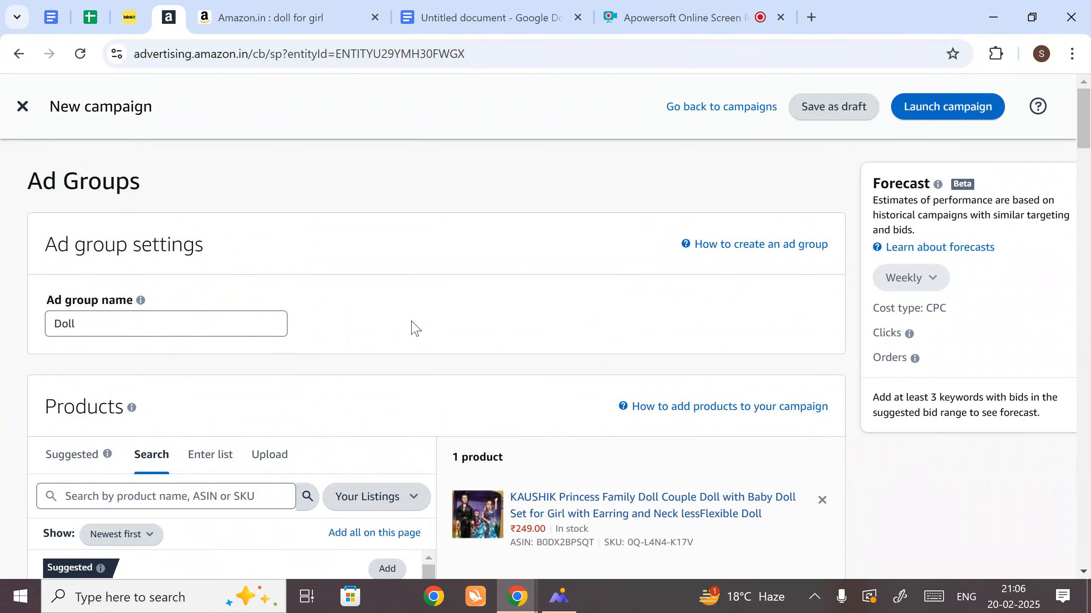
{"action": "scroll", "coordinate": [292, 326], "scroll_direction": "down", "scroll_amount": 10}
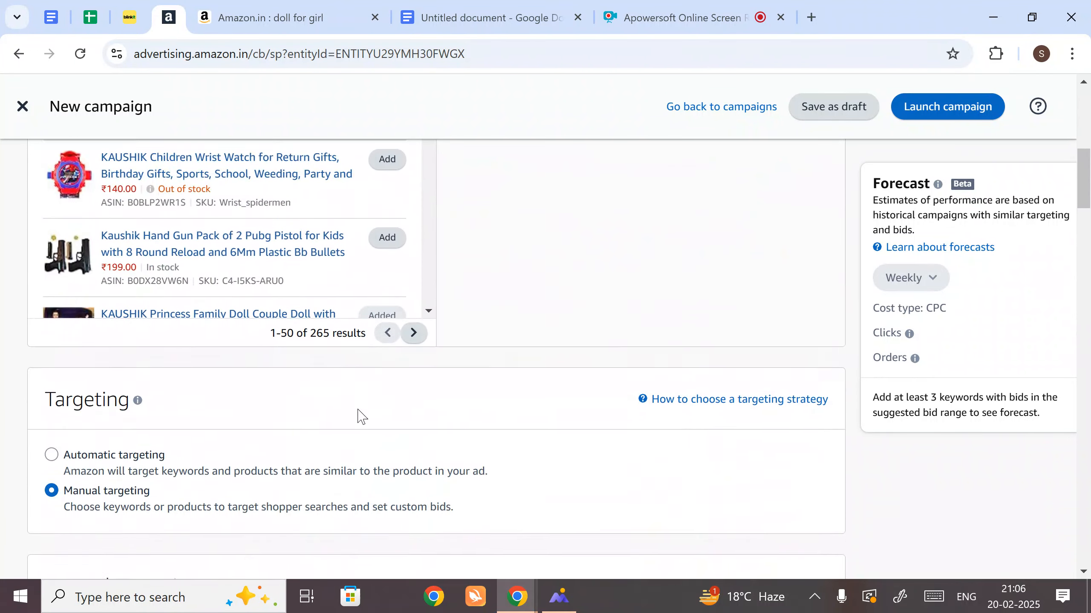
{"action": "scroll", "coordinate": [369, 404], "scroll_direction": "down", "scroll_amount": 4}
{"action": "scroll", "coordinate": [389, 382], "scroll_direction": "up", "scroll_amount": 3}
{"action": "scroll", "coordinate": [389, 382], "scroll_direction": "up", "scroll_amount": 2}
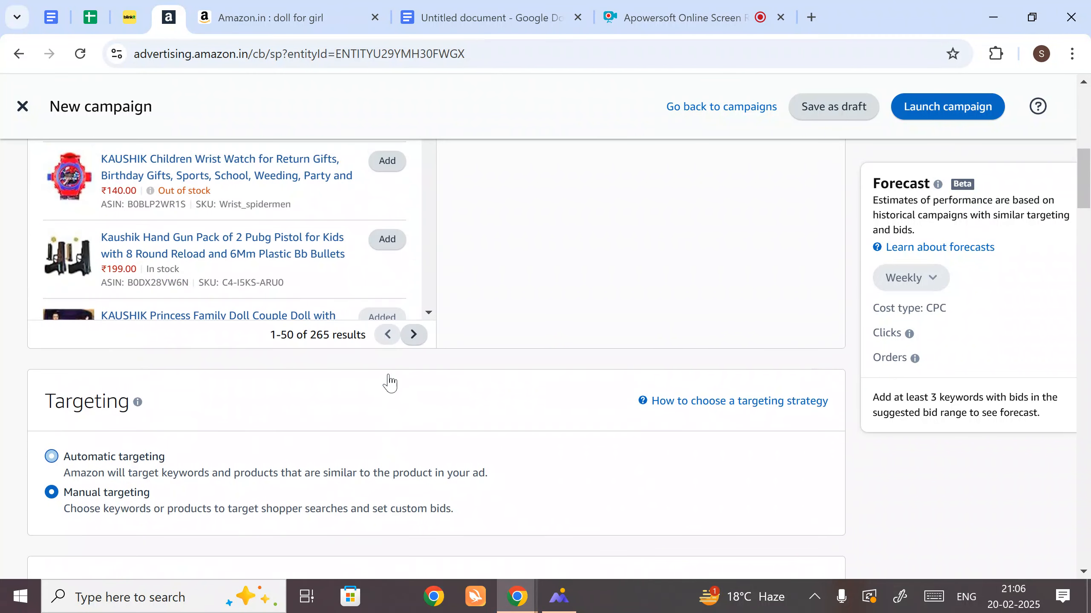
{"action": "scroll", "coordinate": [390, 382], "scroll_direction": "down", "scroll_amount": 4}
{"action": "scroll", "coordinate": [182, 365], "scroll_direction": "down", "scroll_amount": 4}
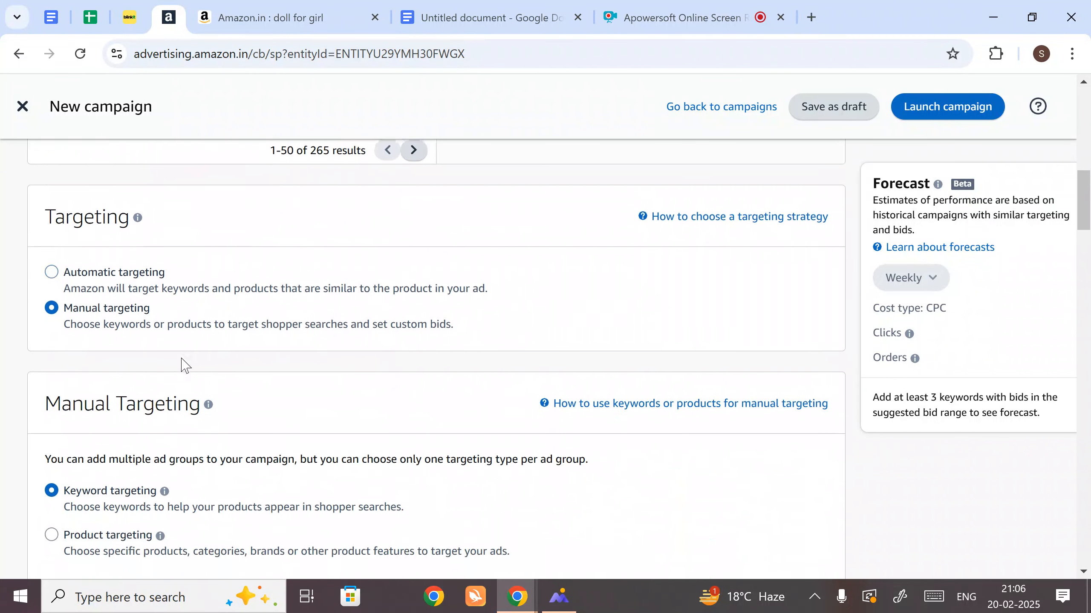
{"action": "scroll", "coordinate": [287, 365], "scroll_direction": "down", "scroll_amount": 2}
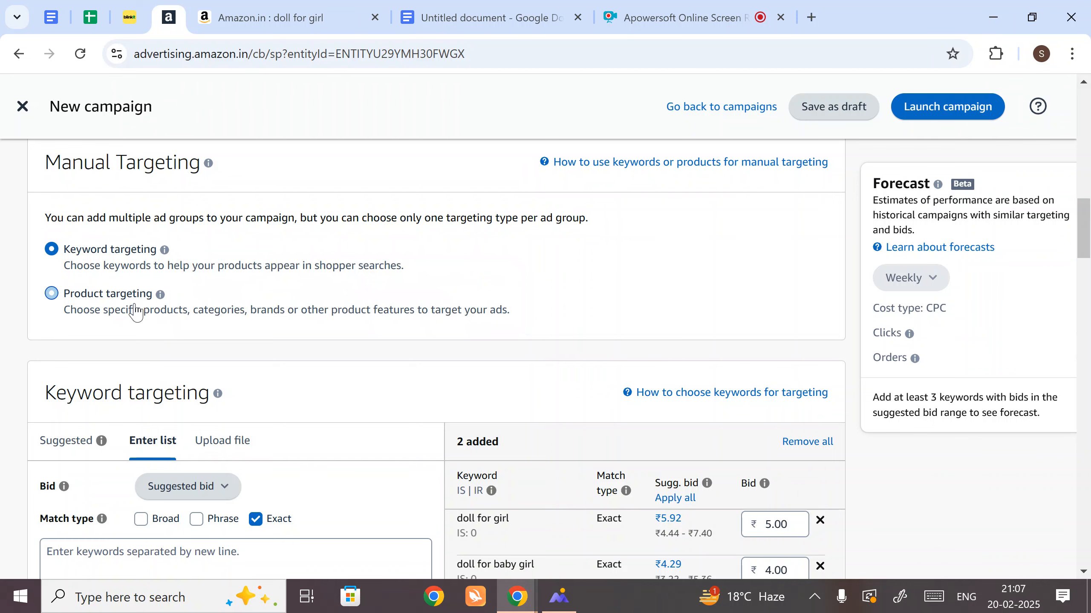
{"action": "scroll", "coordinate": [137, 312], "scroll_direction": "down", "scroll_amount": 5}
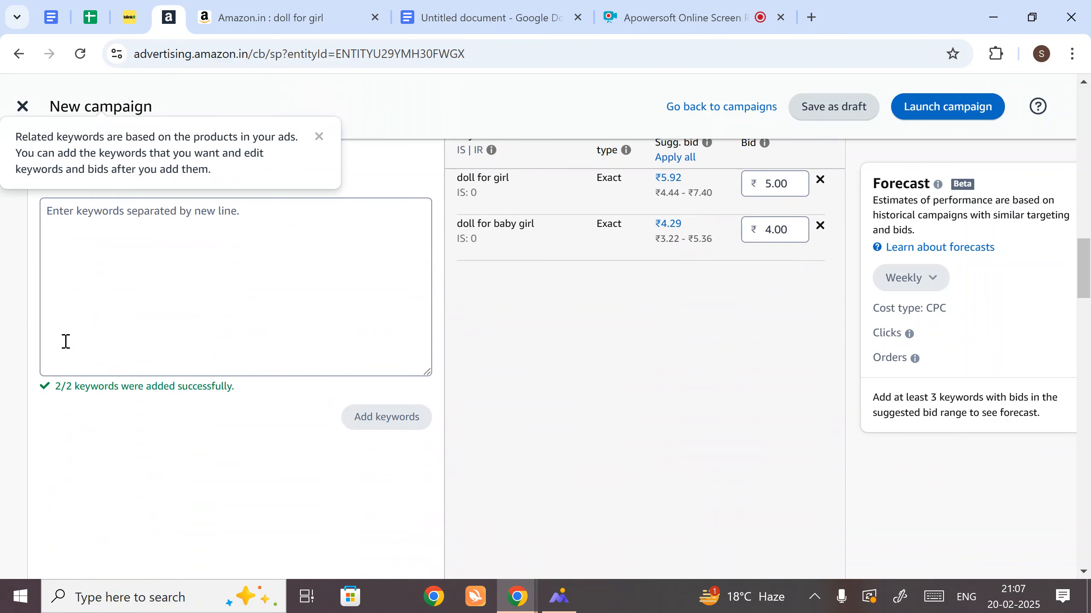